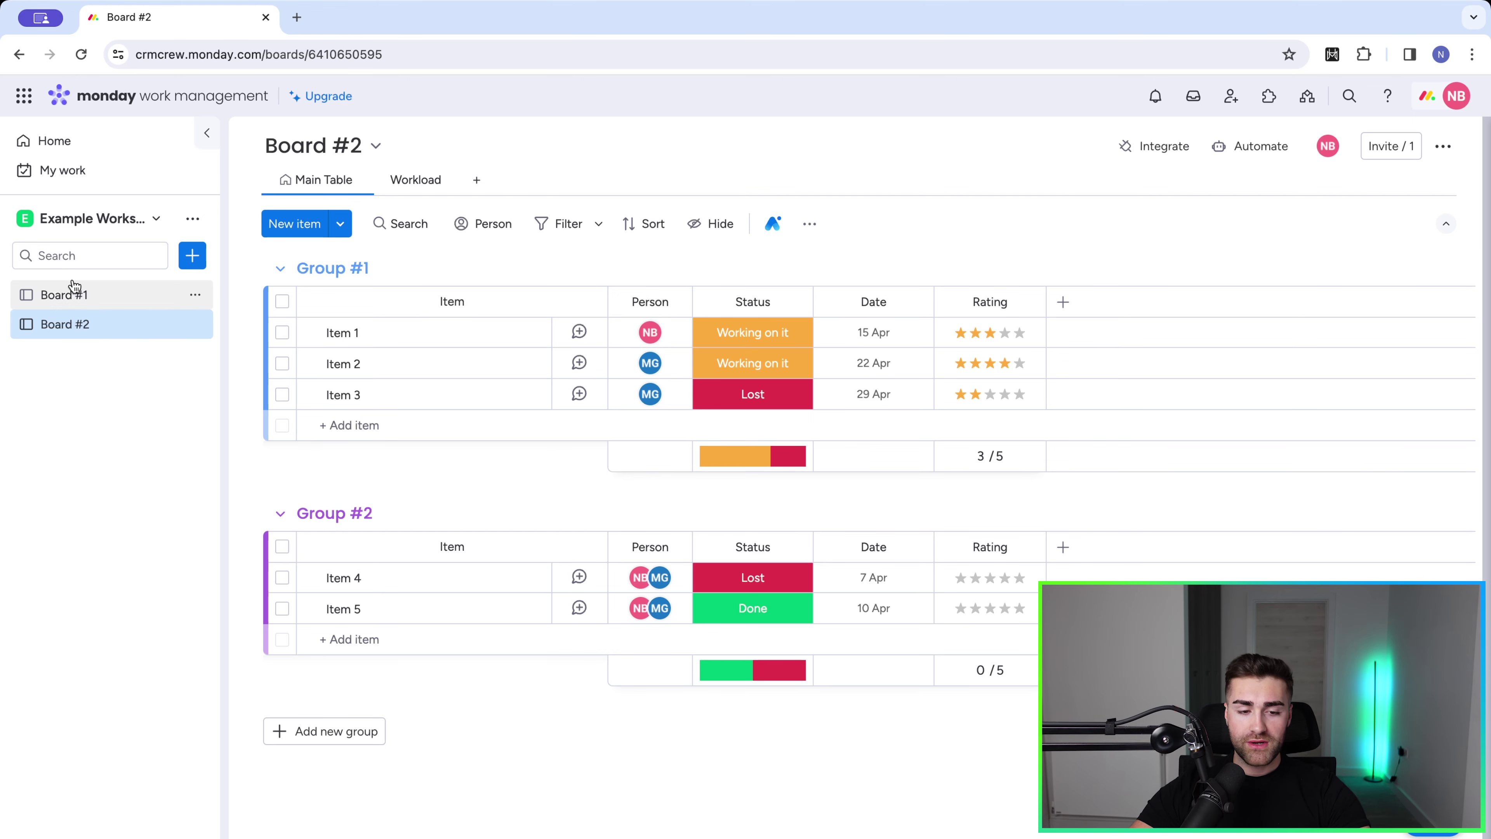
Review the items on Board #1 and Board #2
{"action": "left_click", "coordinate": [65, 296]}
{"action": "left_click", "coordinate": [56, 324]}
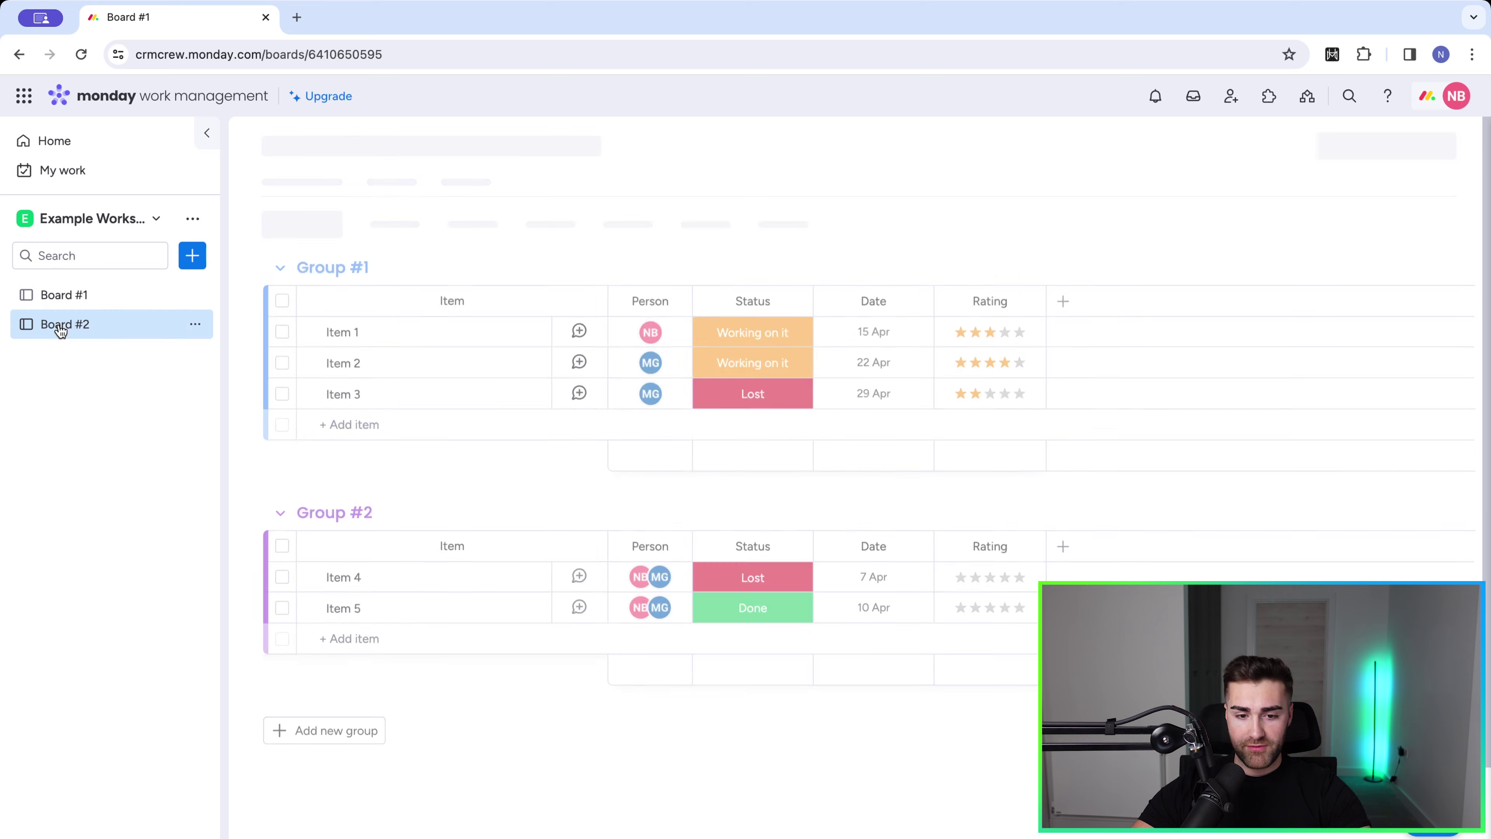
{"action": "left_click", "coordinate": [69, 296]}
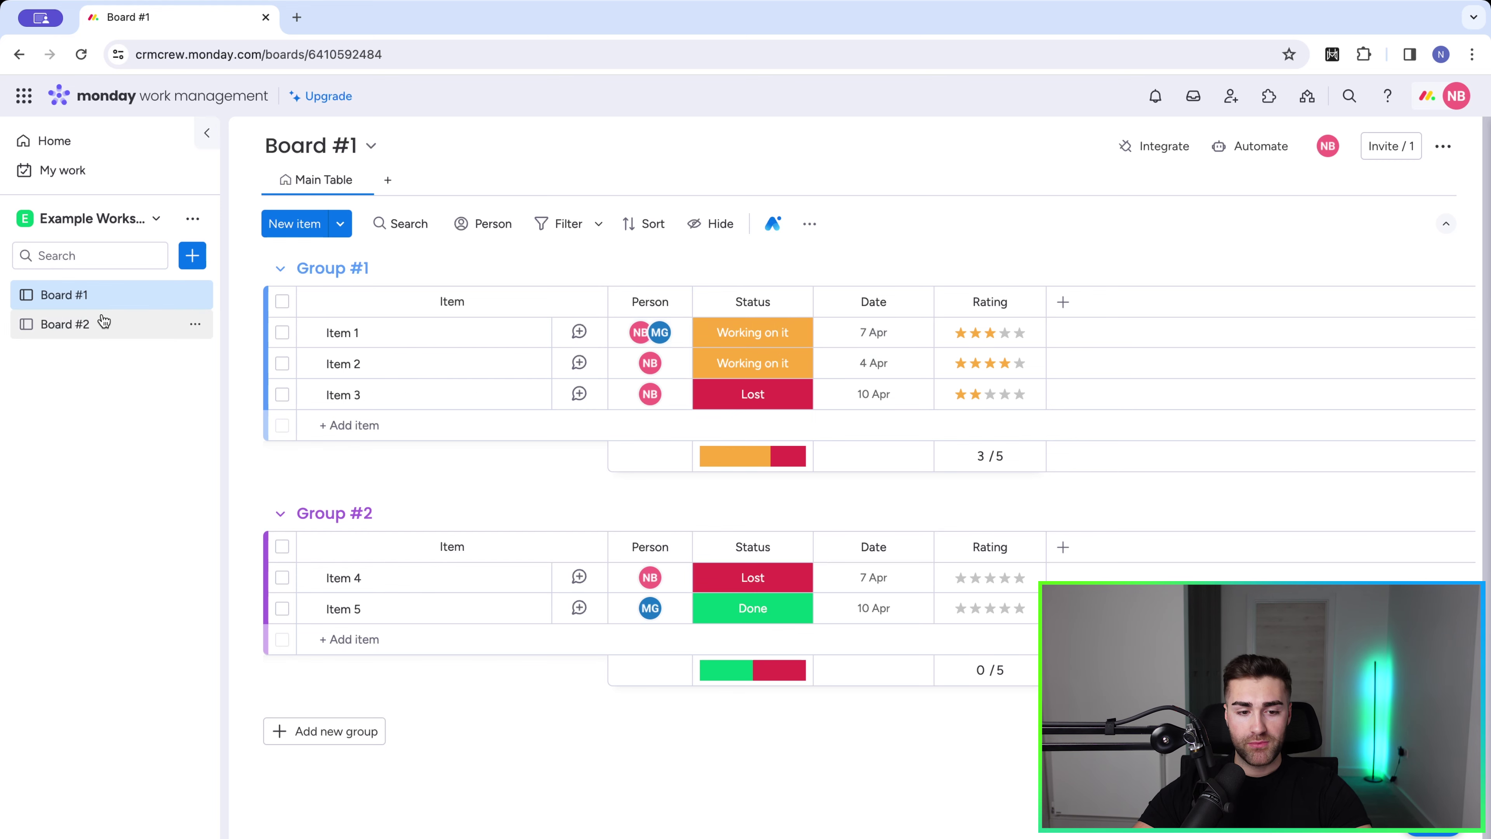
{"action": "left_click", "coordinate": [103, 324]}
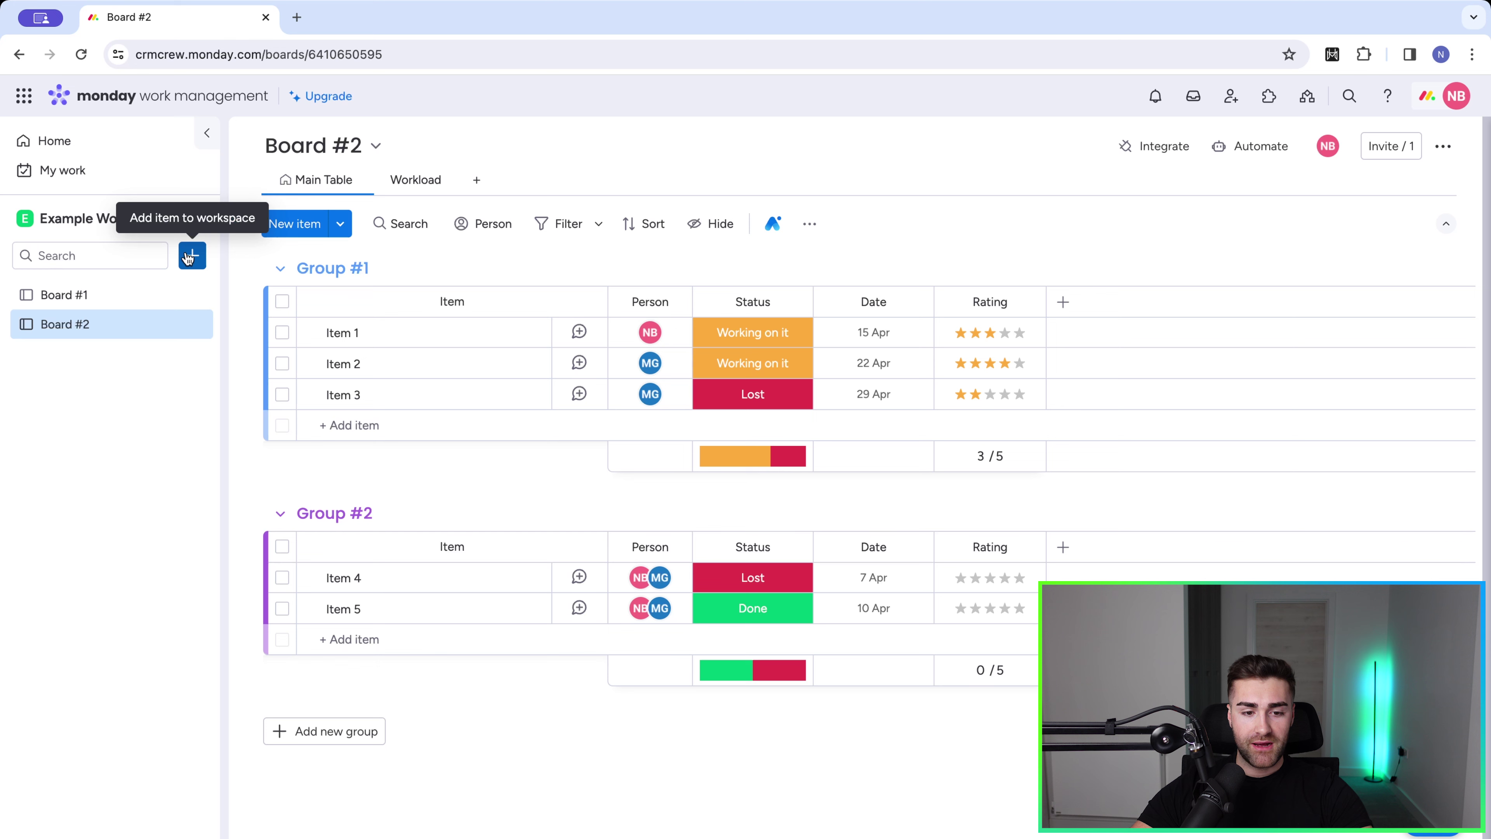
Create a new dashboard named 'Workload Management'
{"action": "left_click", "coordinate": [193, 256]}
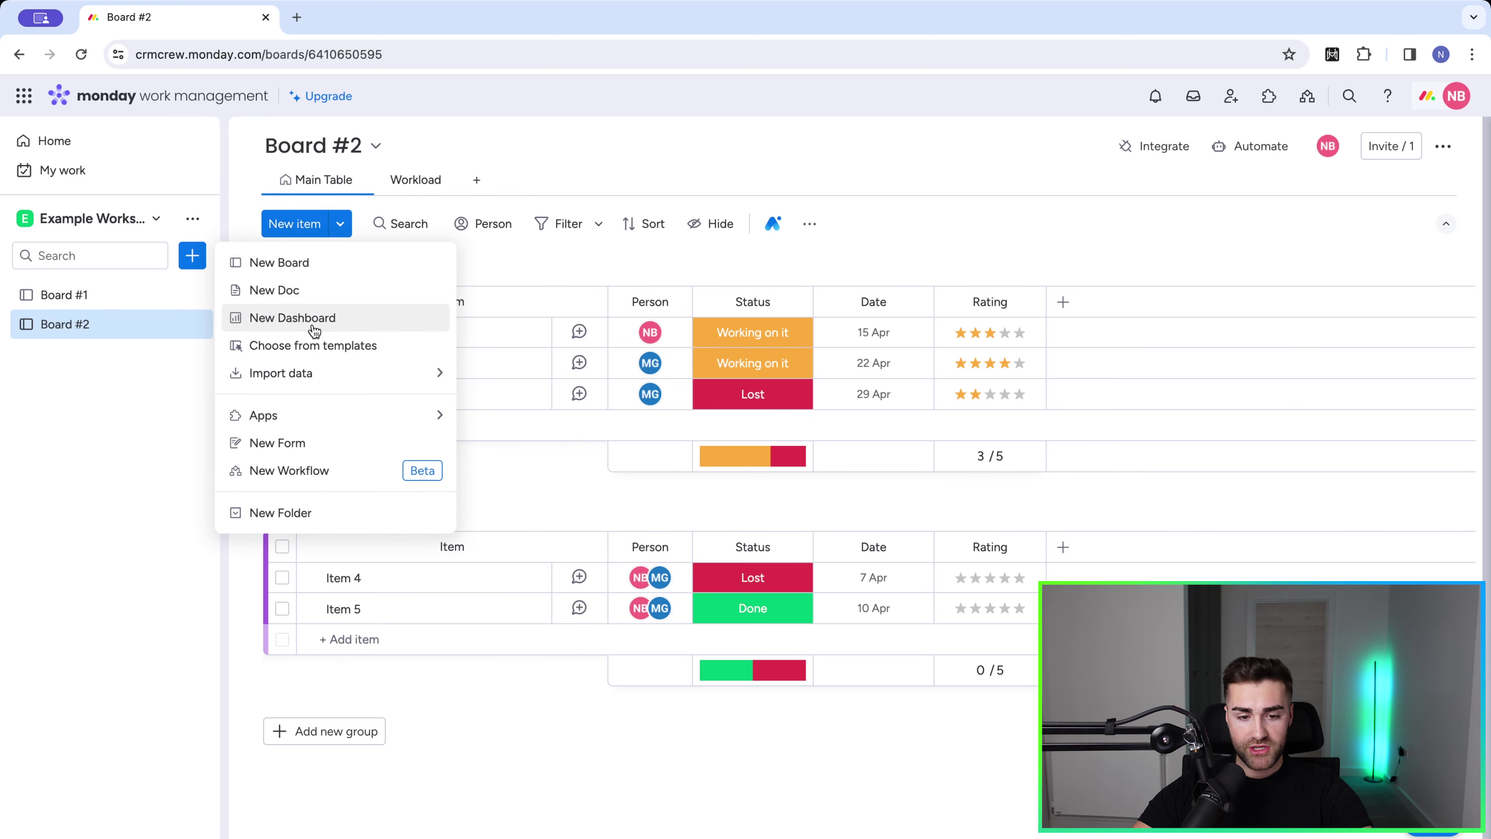
{"action": "left_click", "coordinate": [315, 328]}
{"action": "type", "text": "Workload Management"}
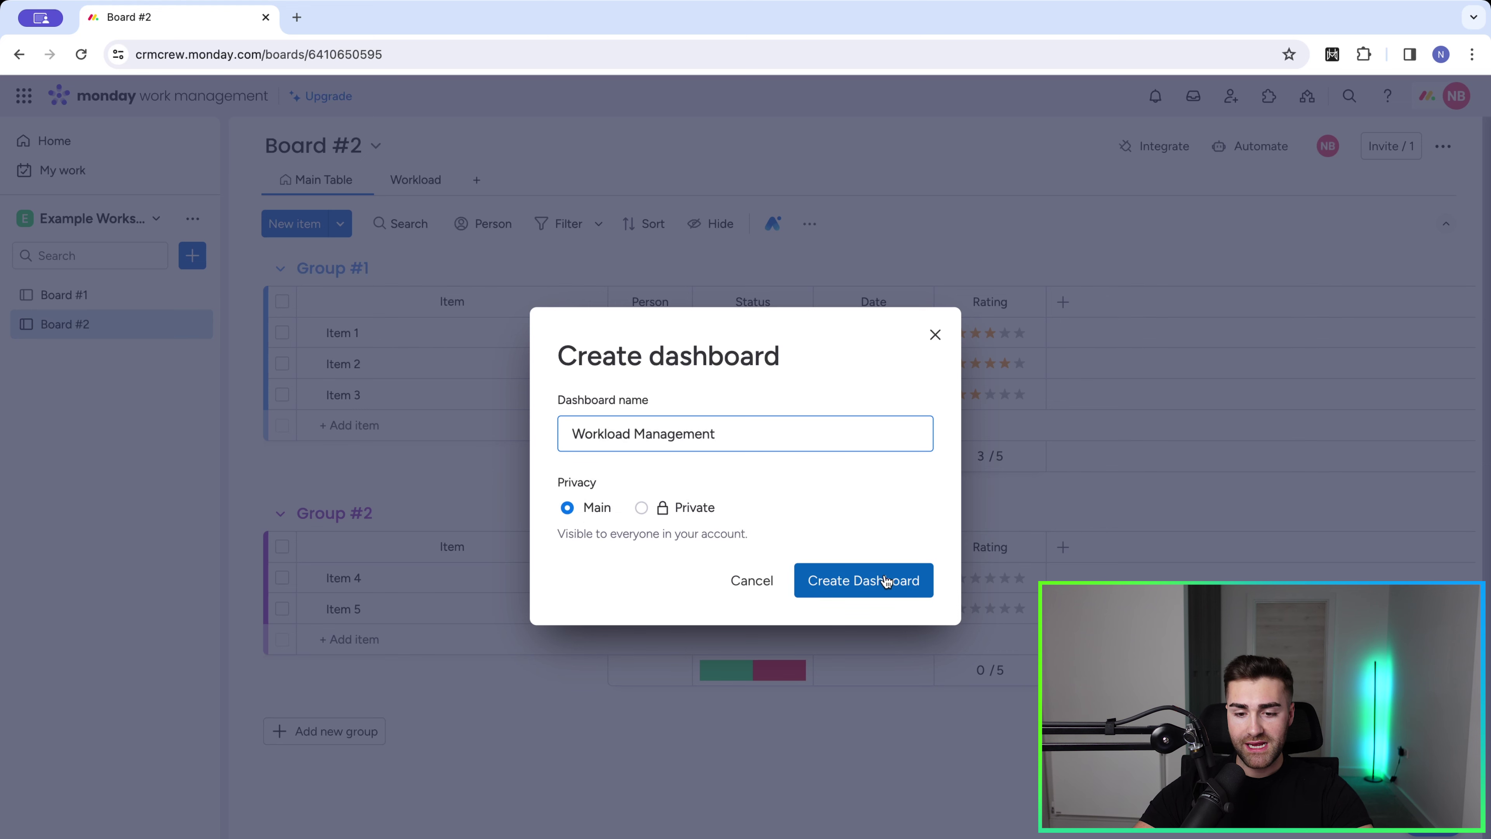
{"action": "left_click", "coordinate": [879, 581]}
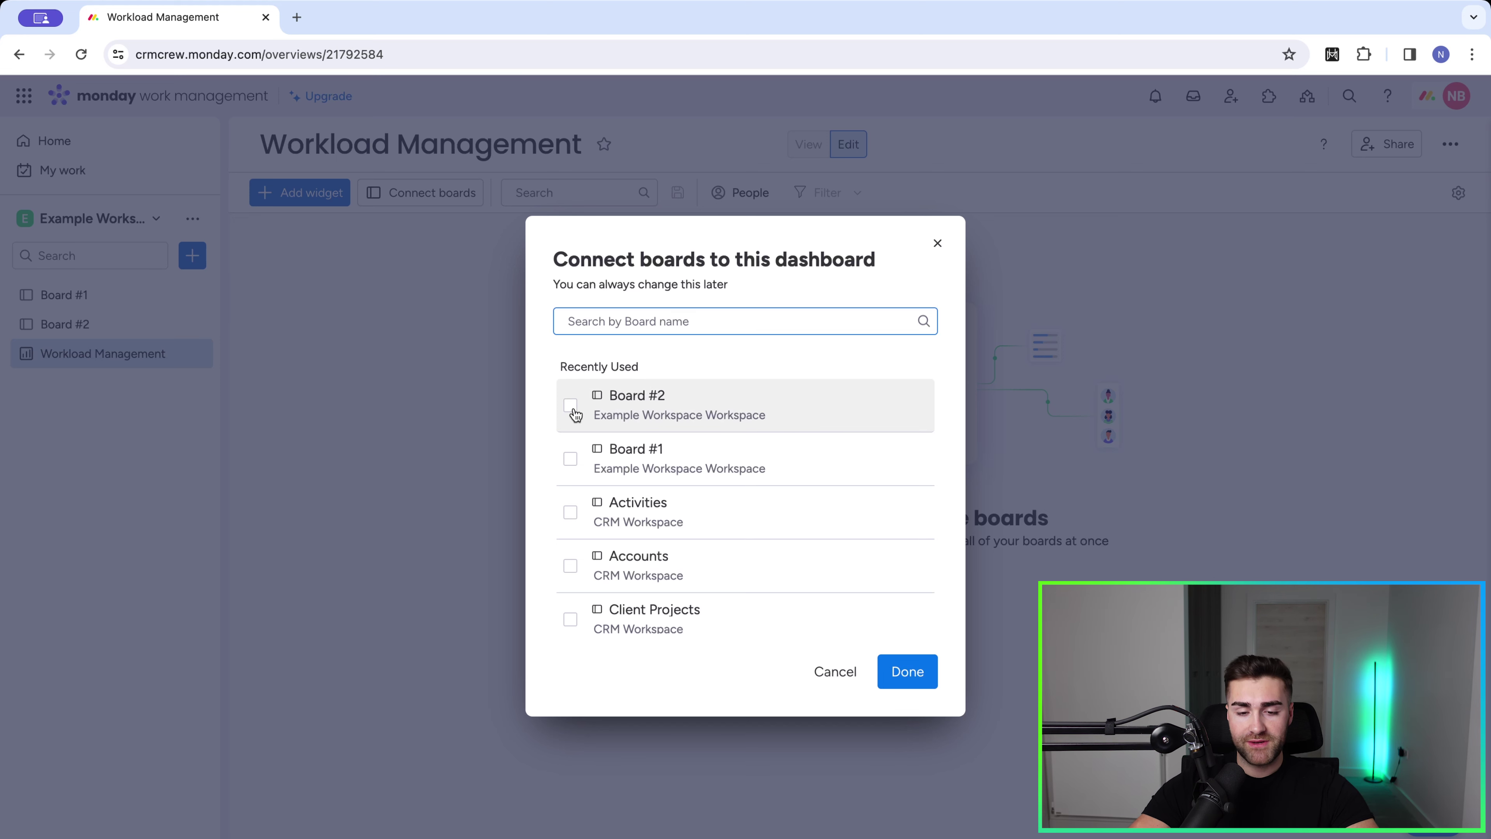
Tick Board #2 and Board #1 in the Connect boards dialog and confirm
{"action": "left_click", "coordinate": [573, 410]}
{"action": "left_click", "coordinate": [571, 484]}
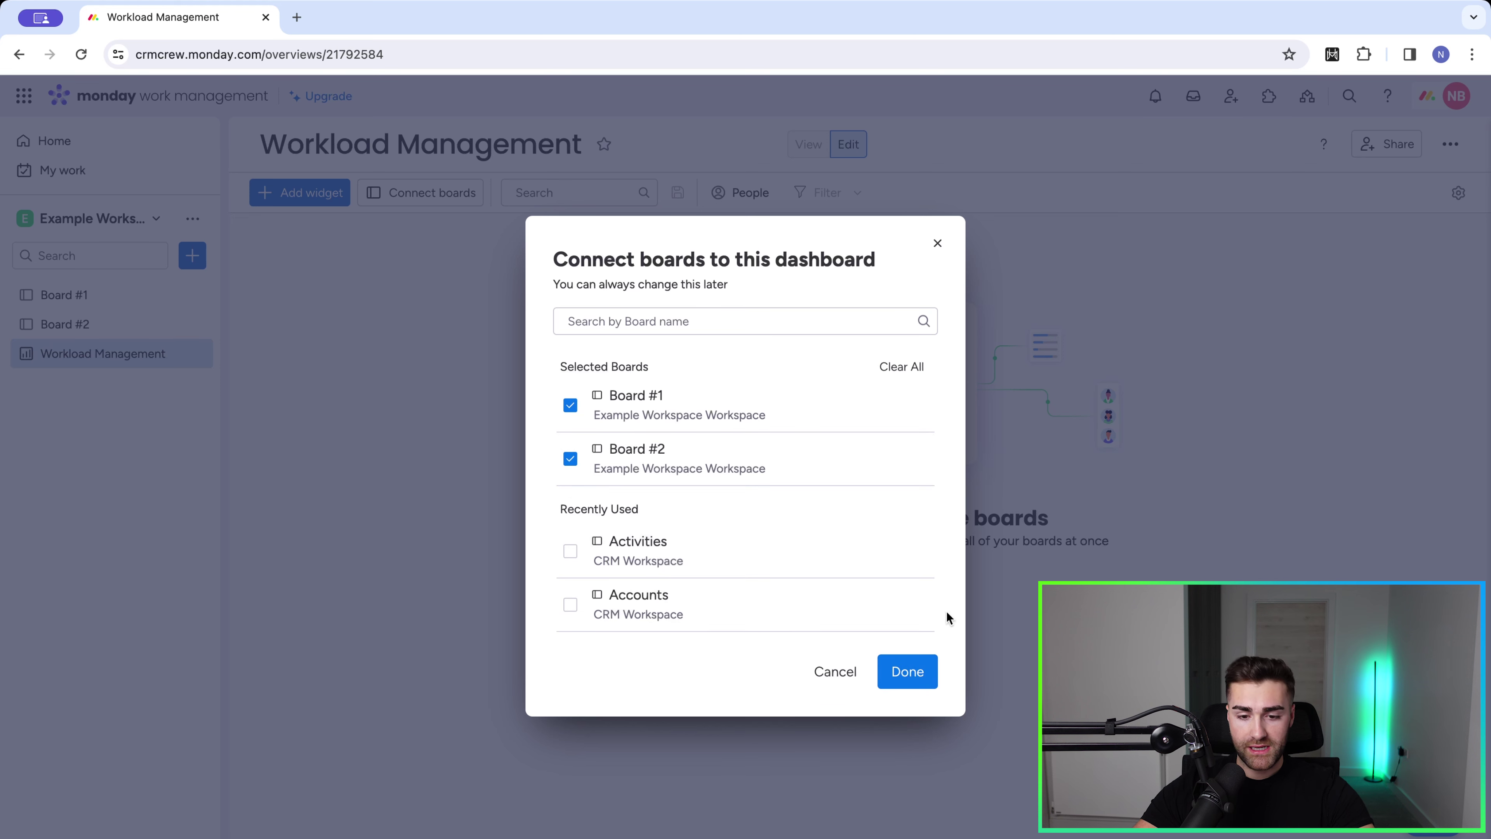
{"action": "left_click", "coordinate": [921, 681]}
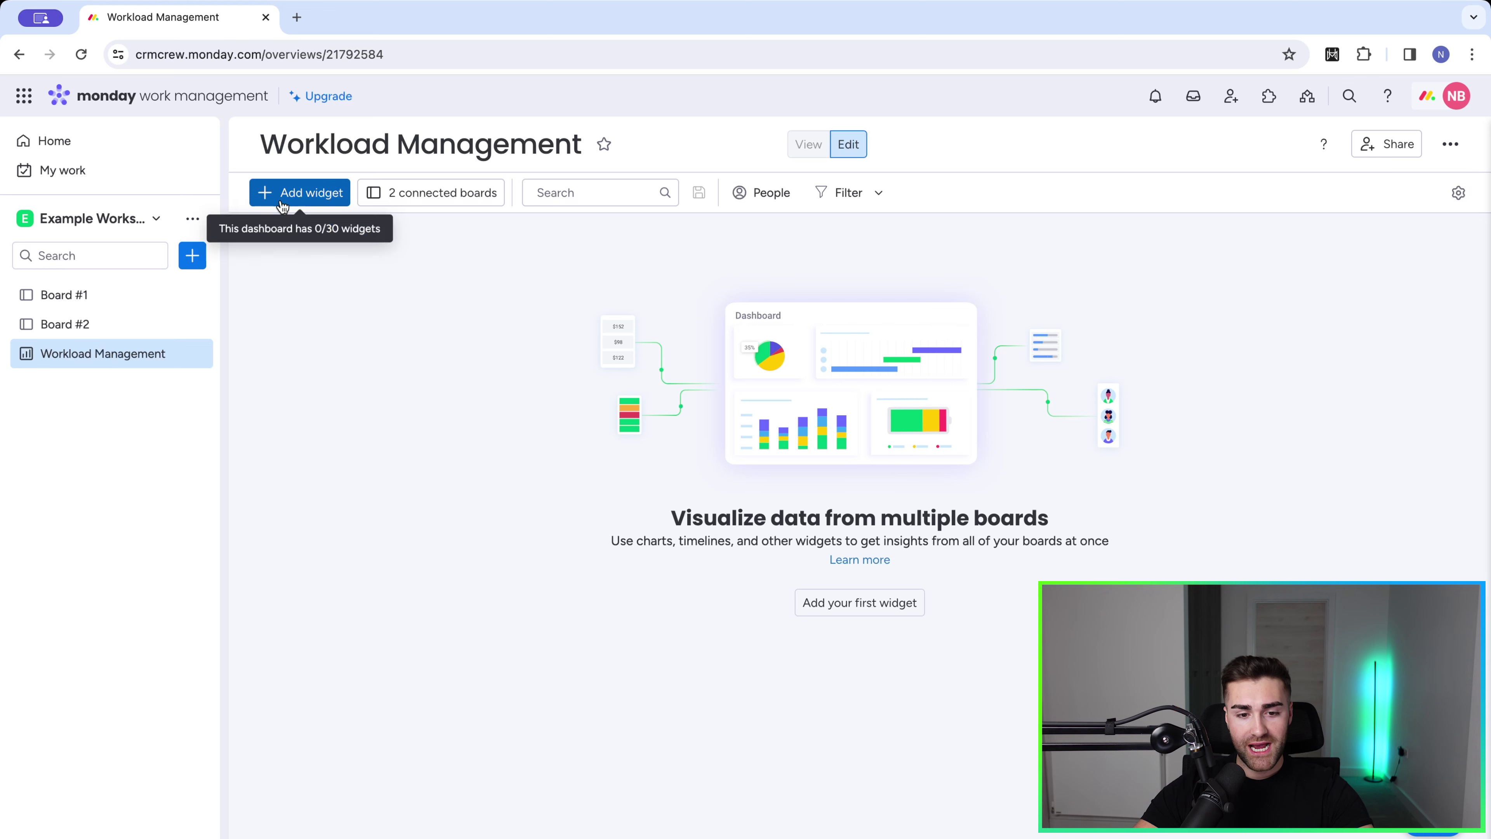
Find the Workload widget by searching 'workload' in the Widgets Center and add it
{"action": "left_click", "coordinate": [282, 202]}
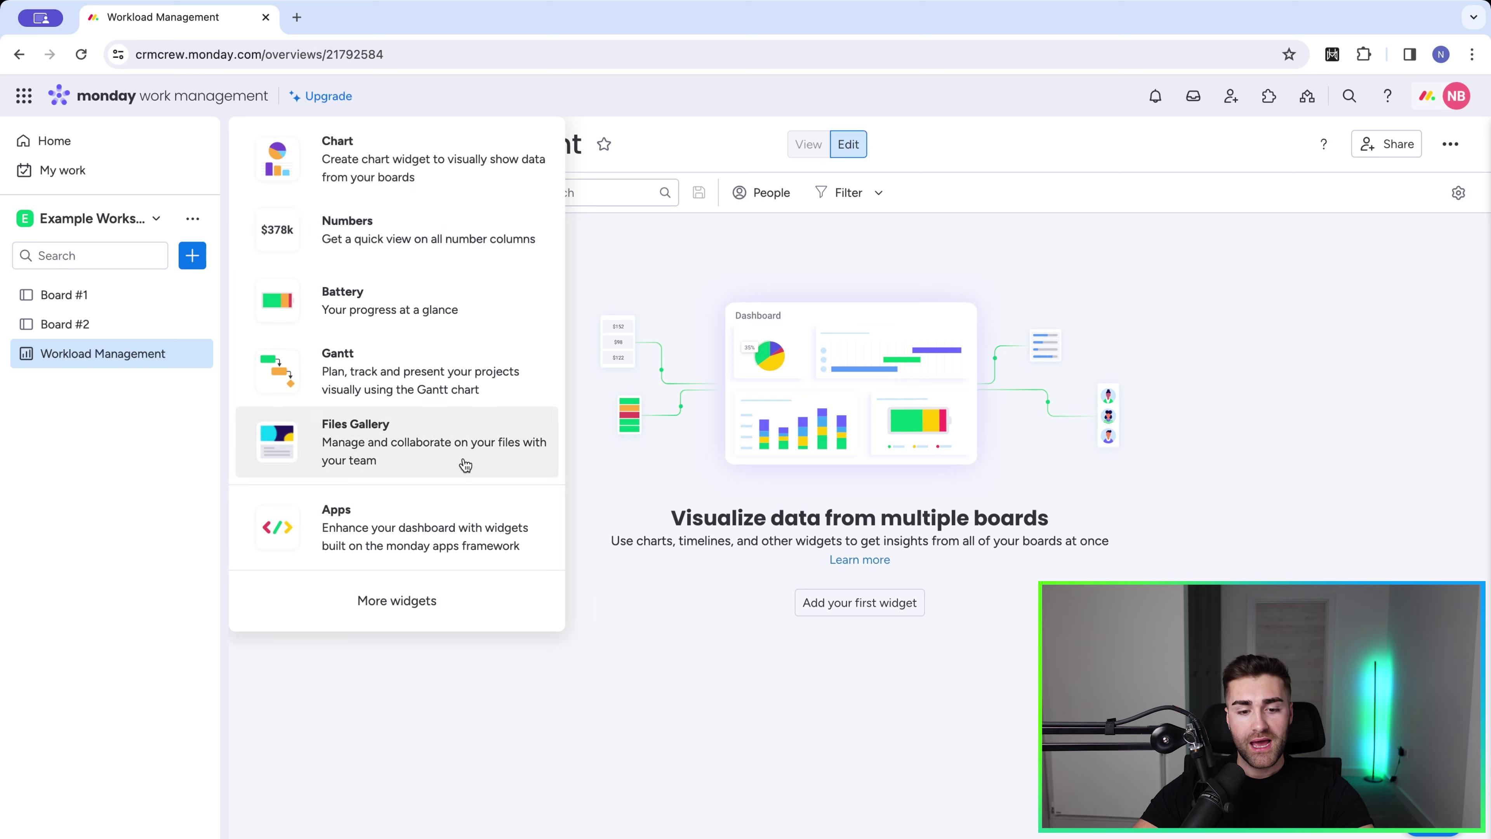
{"action": "left_click", "coordinate": [403, 605]}
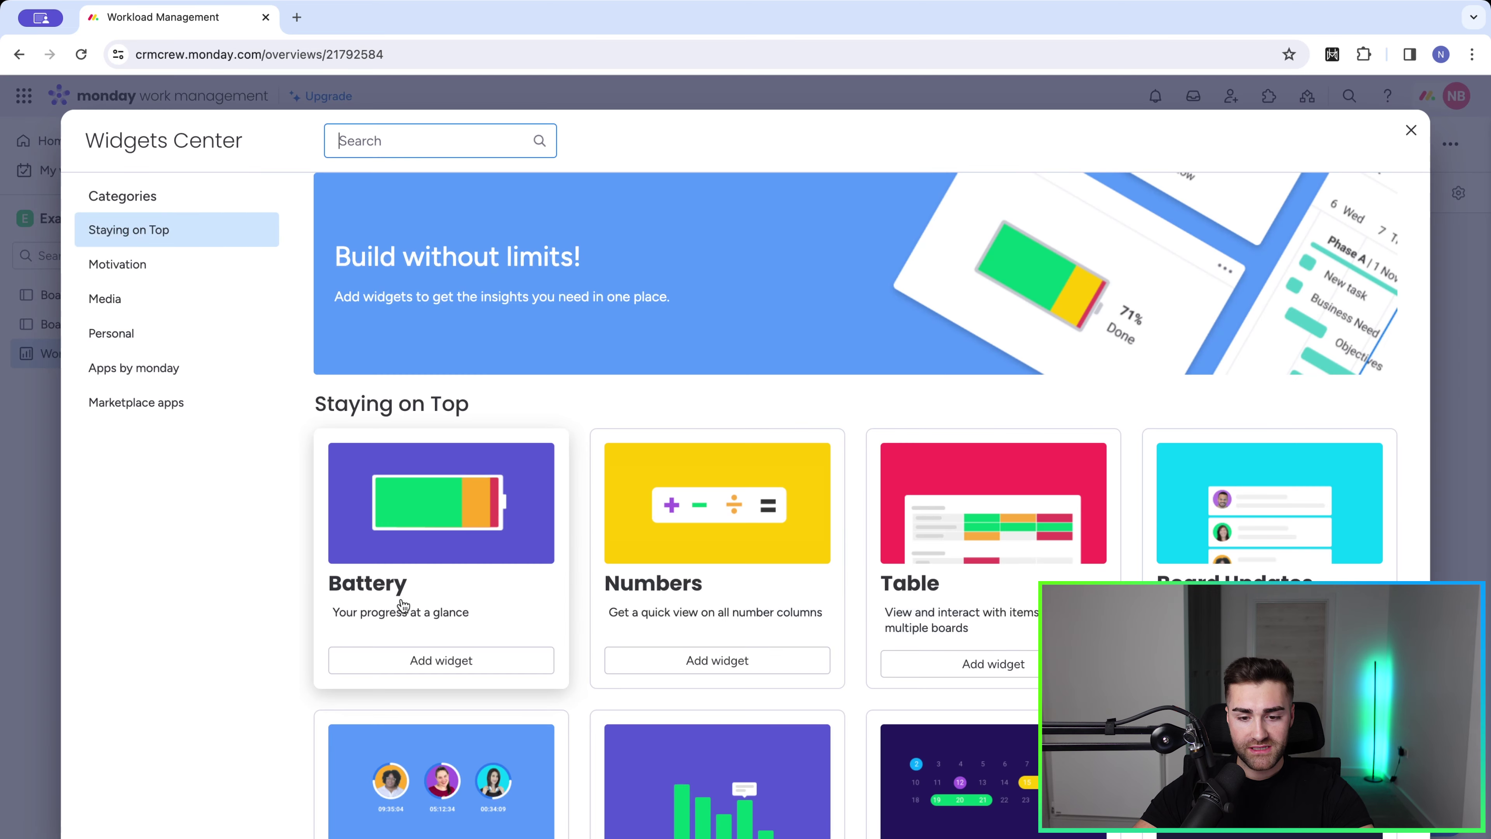
{"action": "scroll", "coordinate": [707, 635], "scroll_direction": "down", "scroll_amount": 3}
{"action": "scroll", "coordinate": [706, 639], "scroll_direction": "down", "scroll_amount": 3}
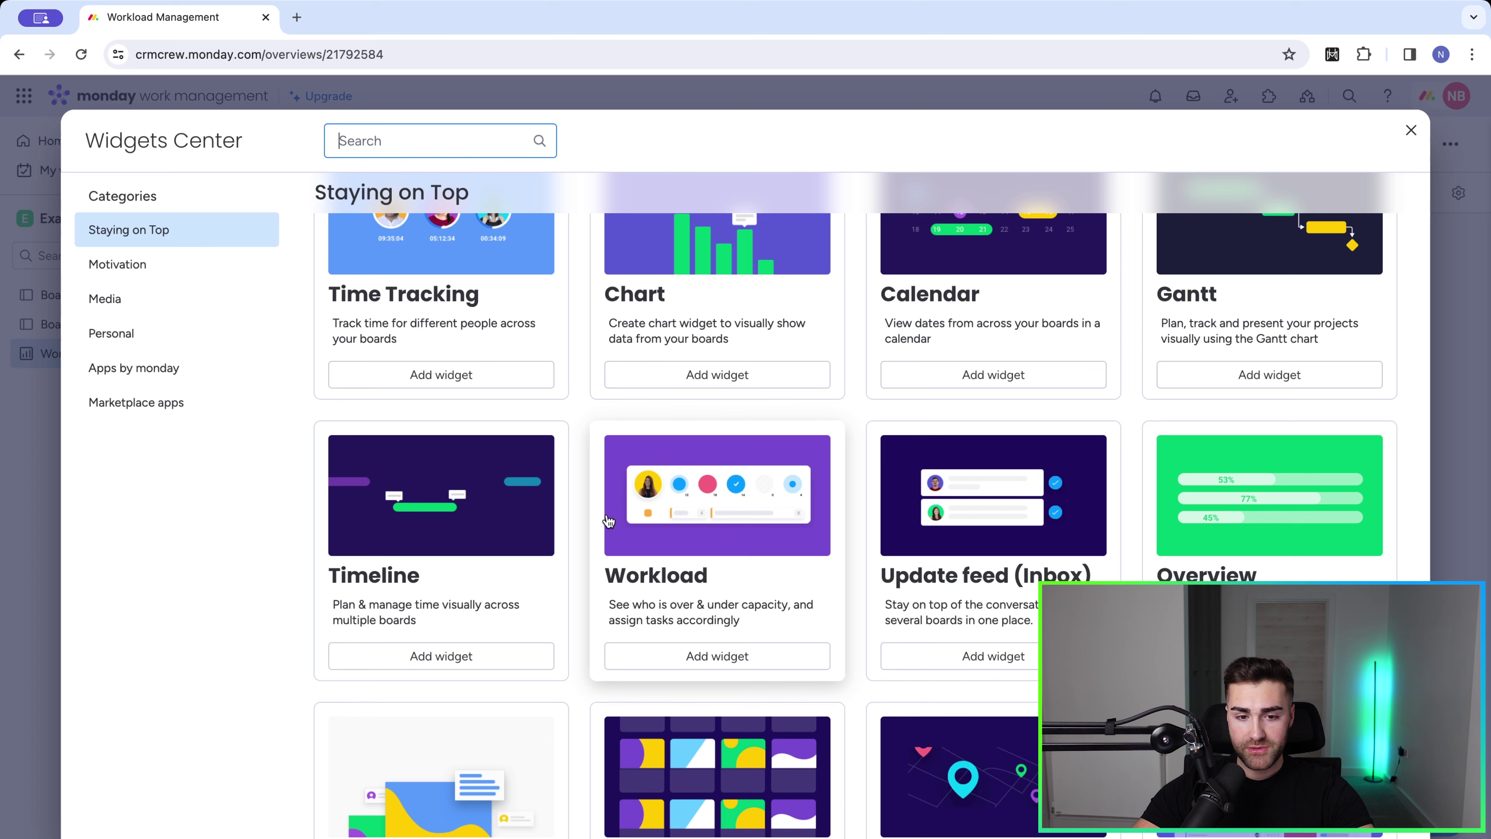
{"action": "type", "text": "workload"}
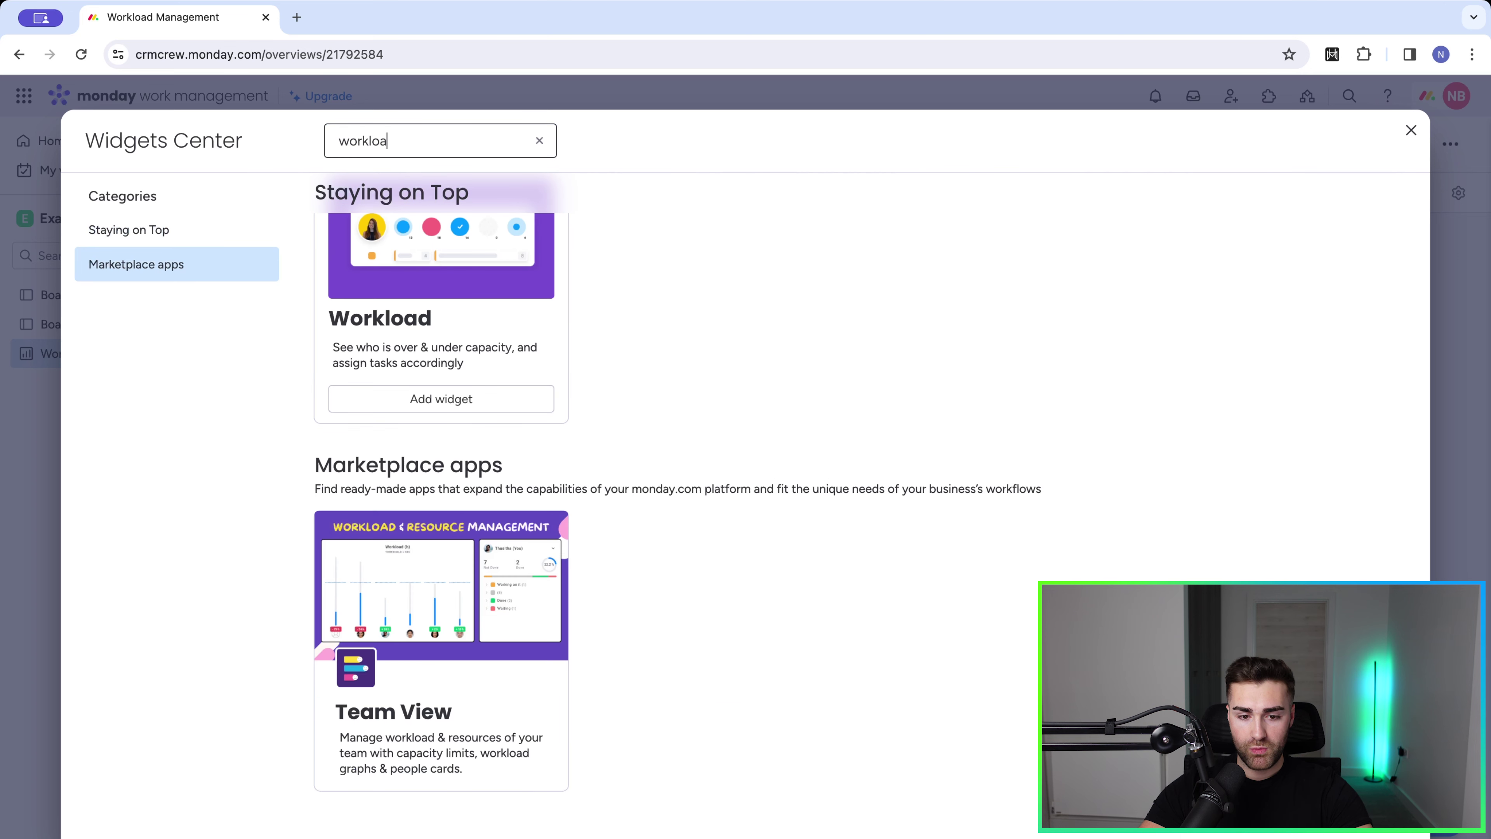
{"action": "left_click", "coordinate": [440, 399]}
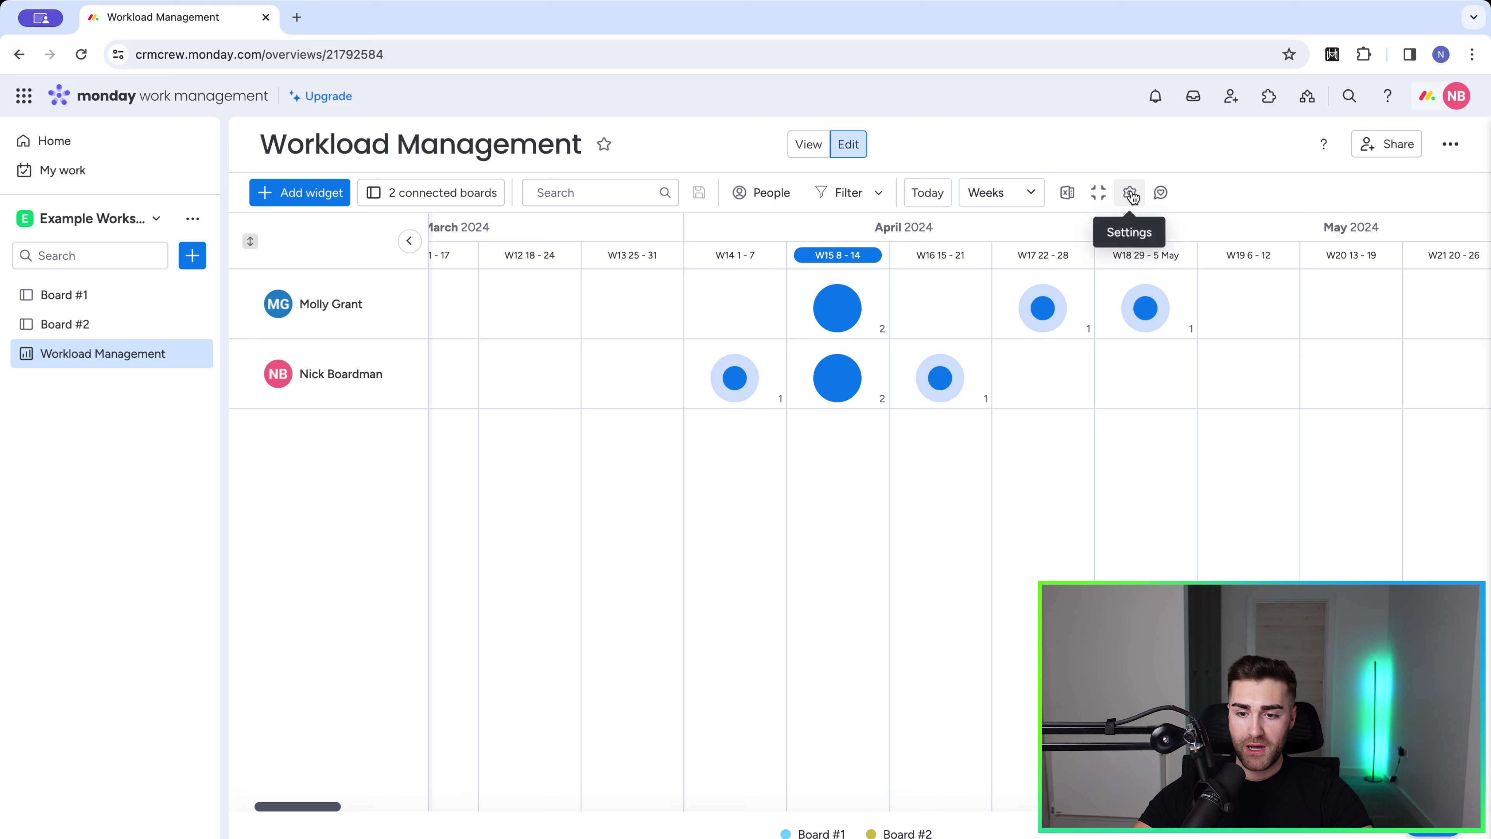
In the widget settings, make Date the single time column for all boards
{"action": "left_click", "coordinate": [1128, 193]}
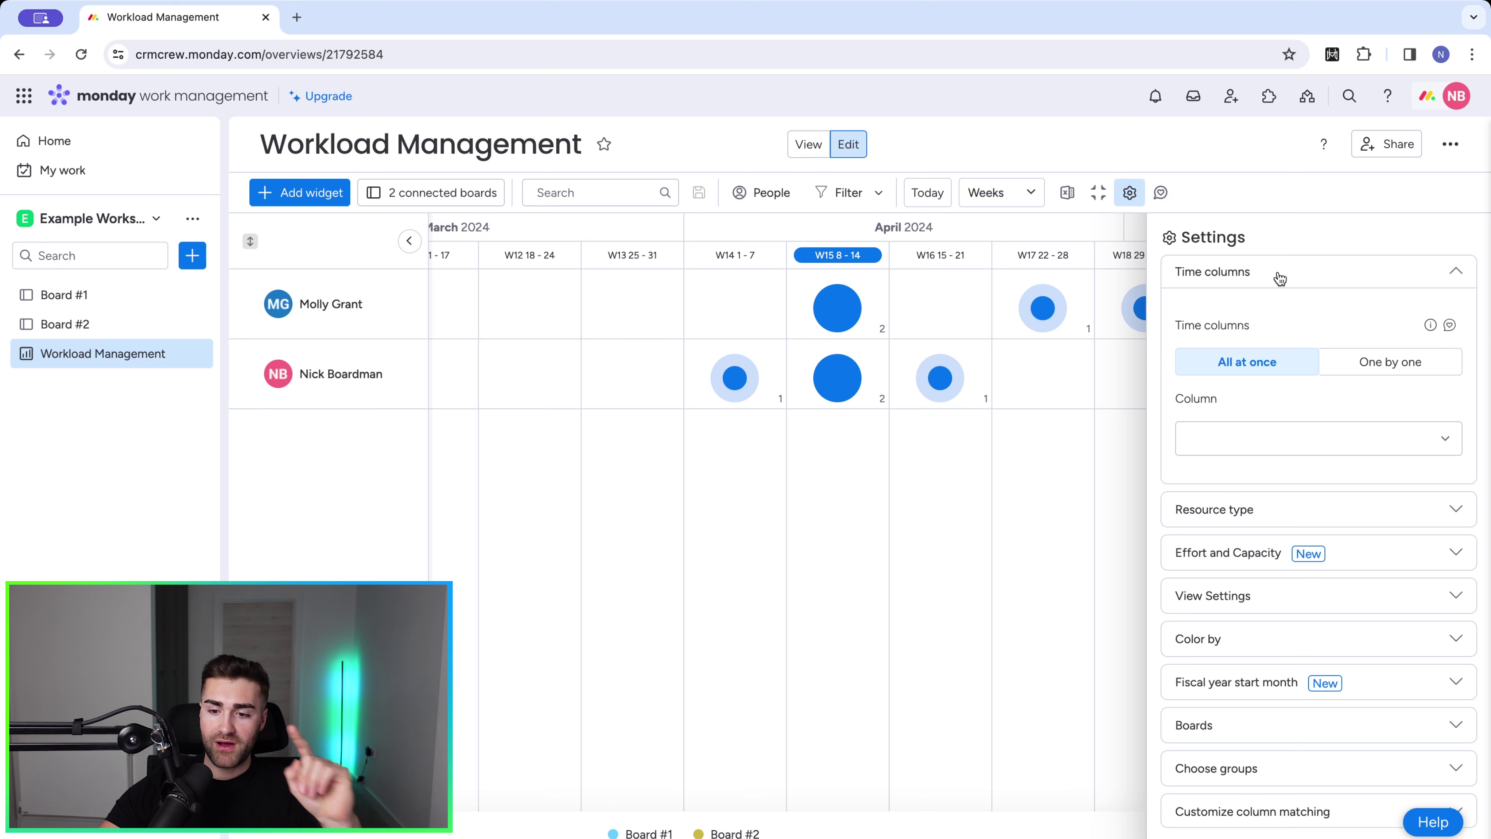
{"action": "left_click", "coordinate": [1235, 435]}
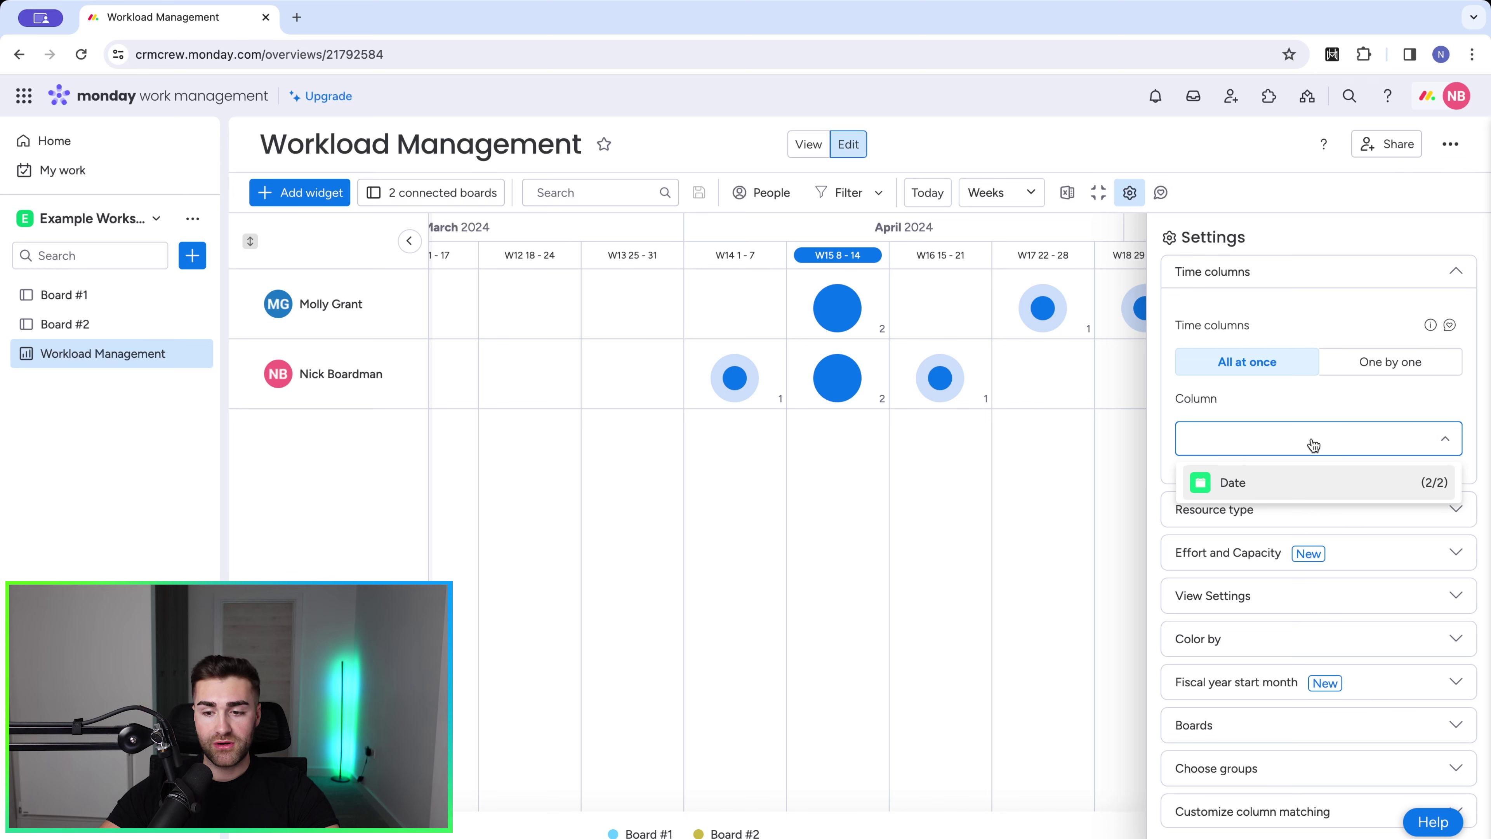
{"action": "left_click", "coordinate": [1244, 361]}
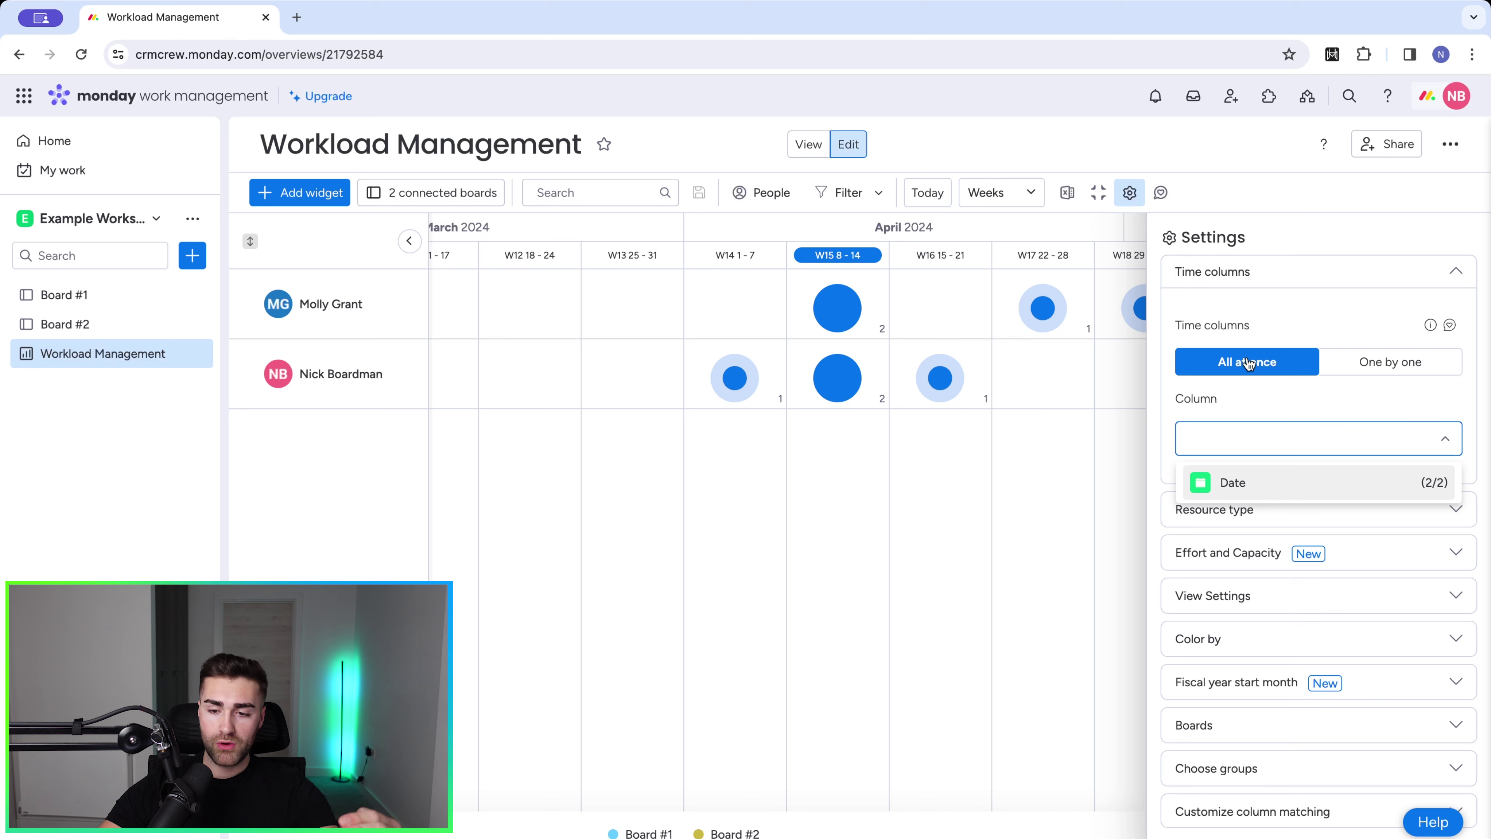
{"action": "left_click", "coordinate": [1329, 363]}
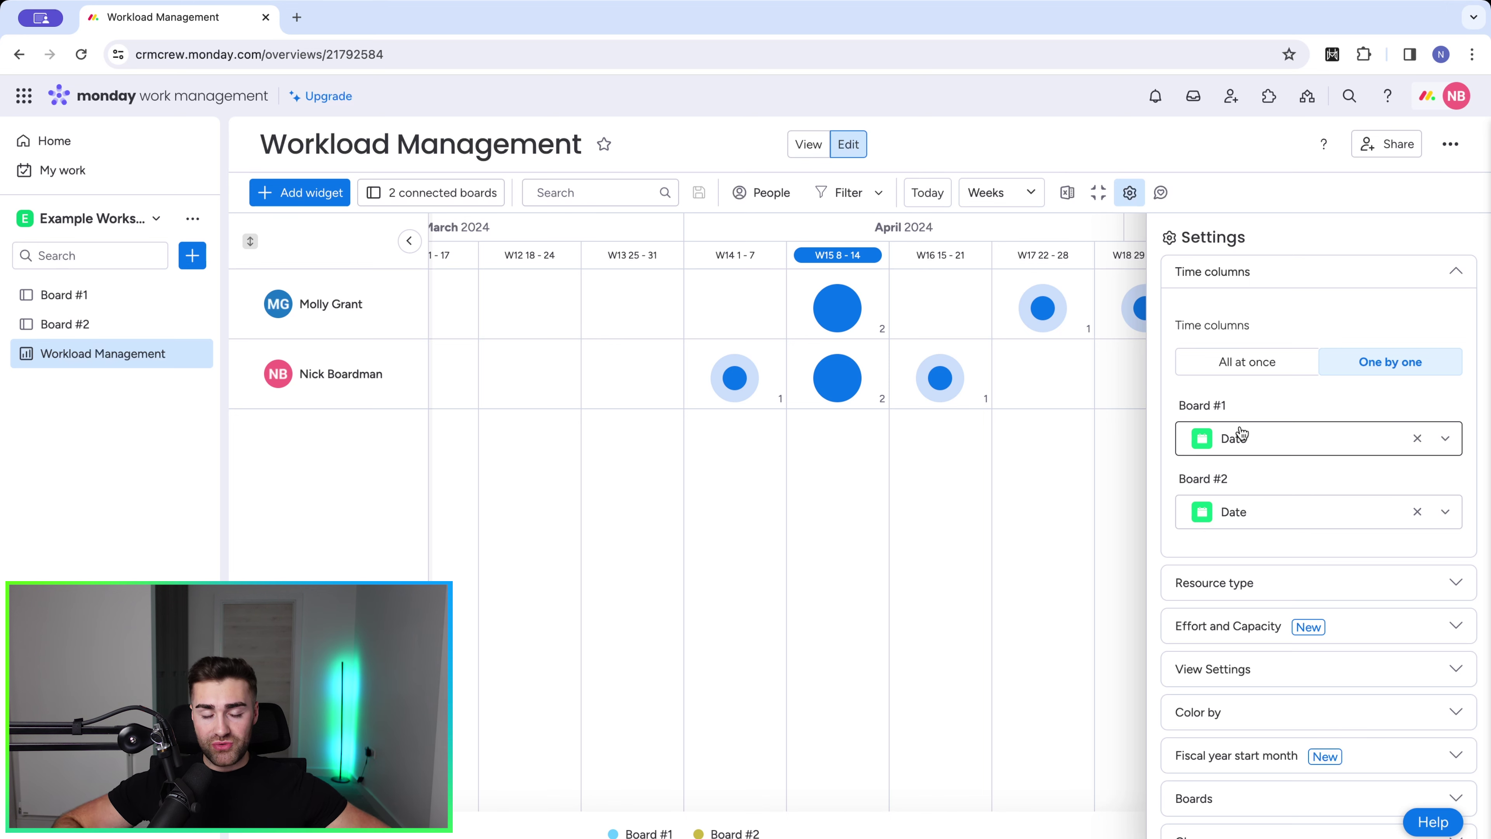
{"action": "left_click", "coordinate": [1229, 510]}
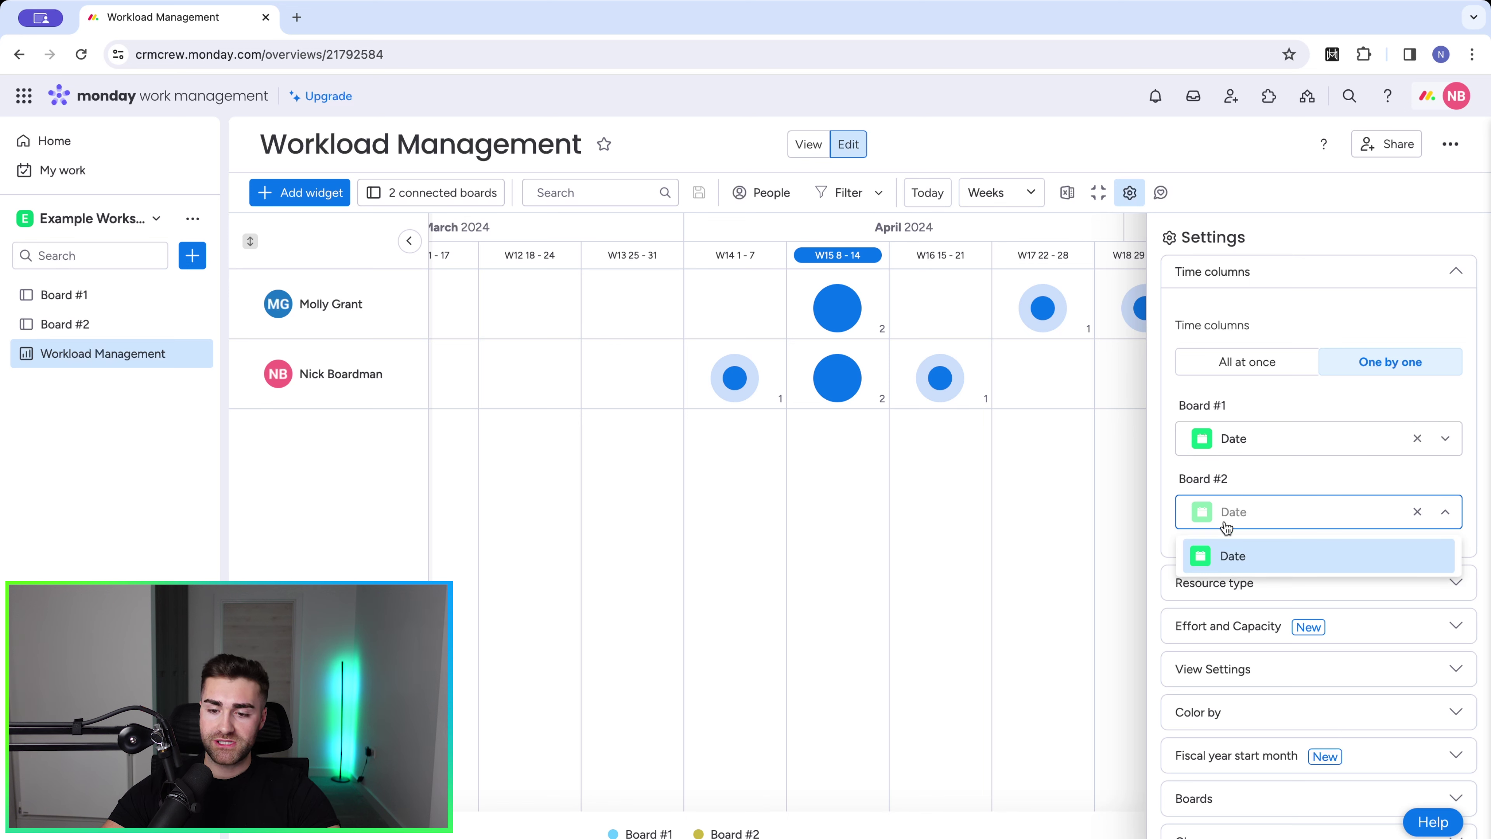
{"action": "left_click", "coordinate": [1226, 522]}
{"action": "left_click", "coordinate": [1249, 376]}
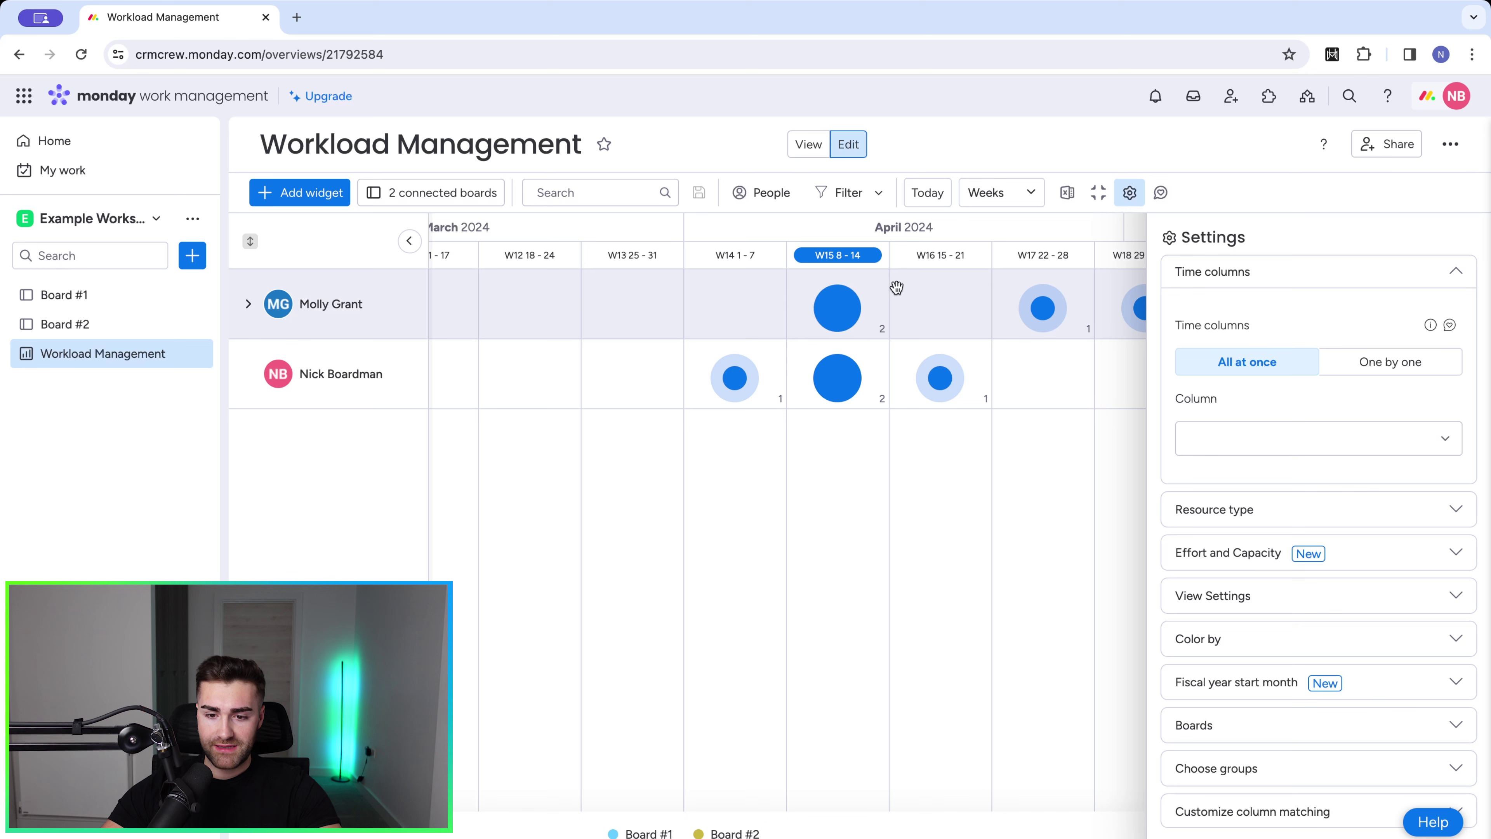
{"action": "left_click", "coordinate": [1227, 449]}
{"action": "left_click", "coordinate": [1228, 480]}
{"action": "left_click", "coordinate": [1214, 291]}
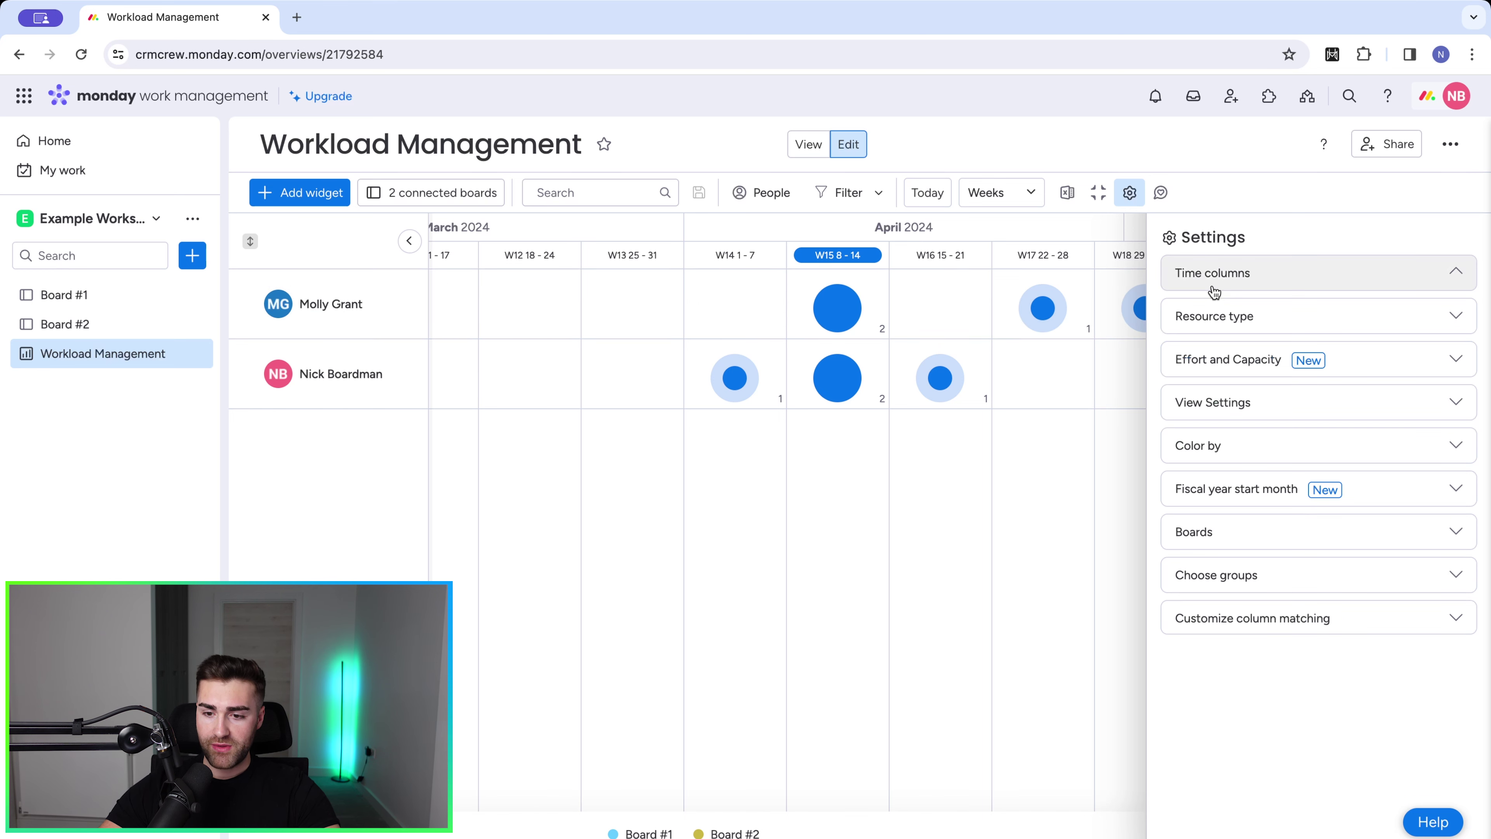
Set Resource type to one Person column shared by all boards
{"action": "left_click", "coordinate": [1214, 314]}
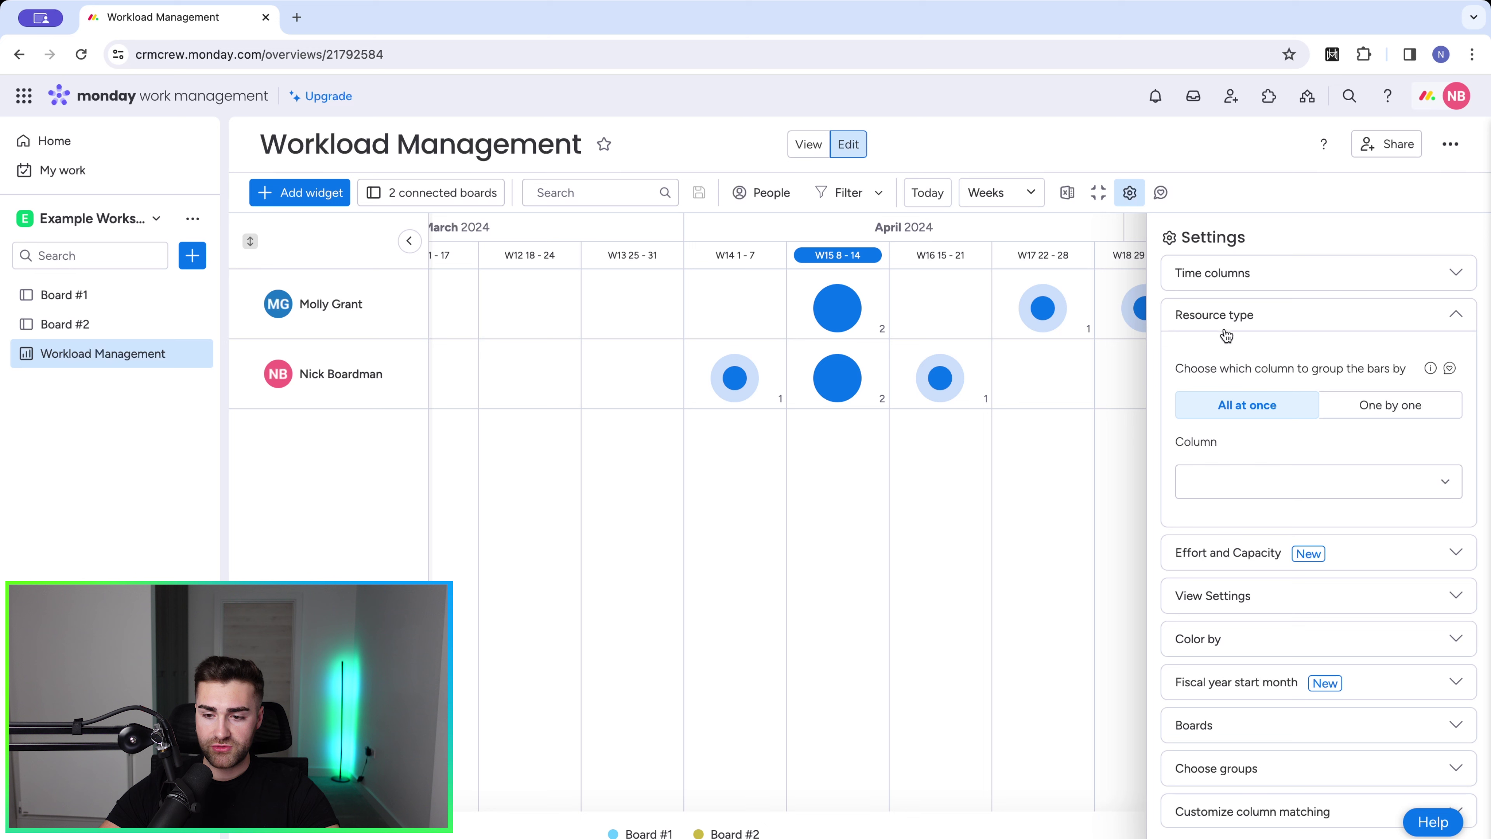
{"action": "left_click", "coordinate": [1219, 409]}
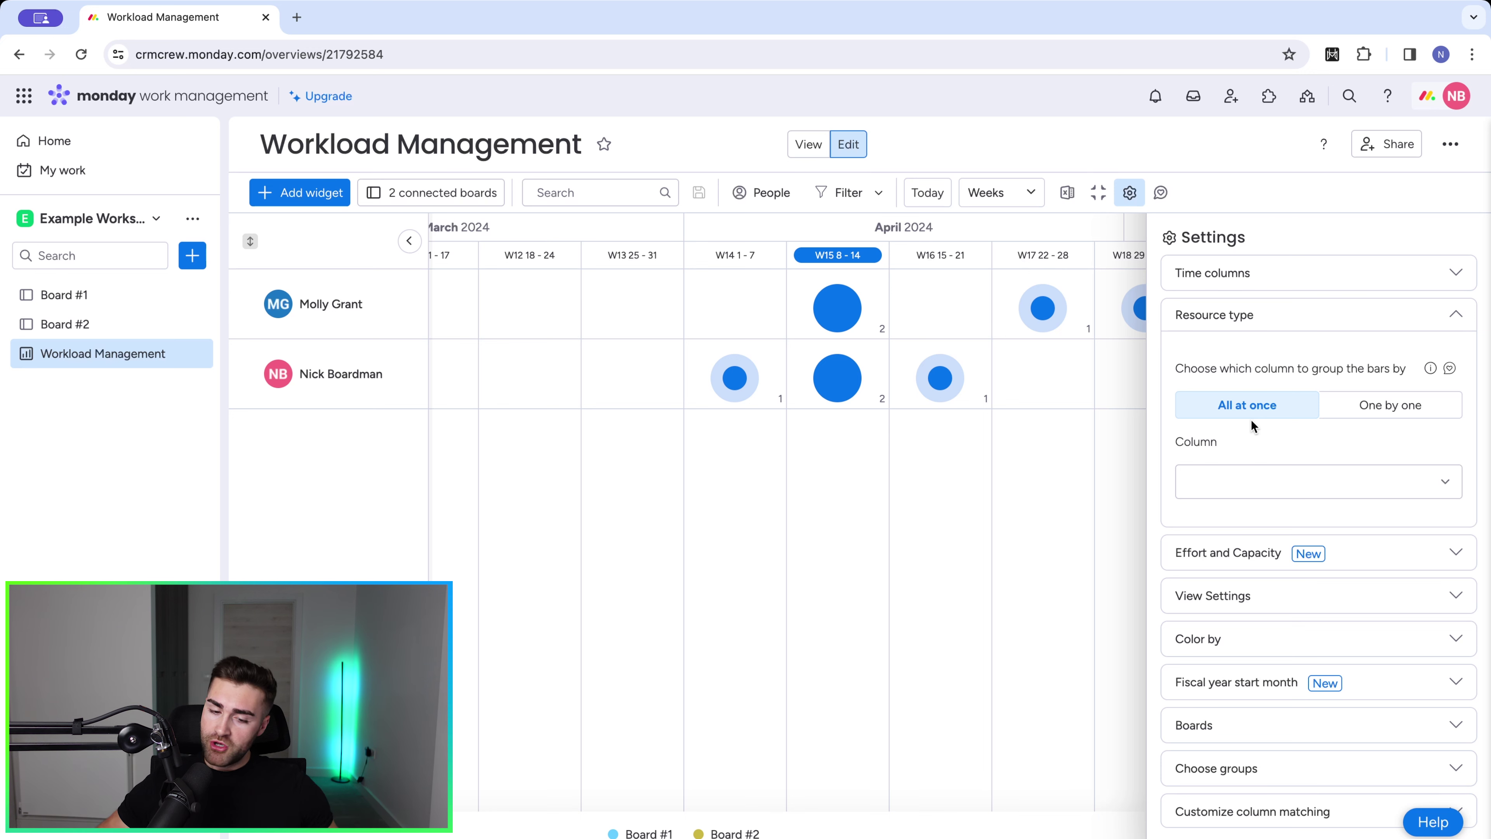
{"action": "left_click", "coordinate": [1232, 479]}
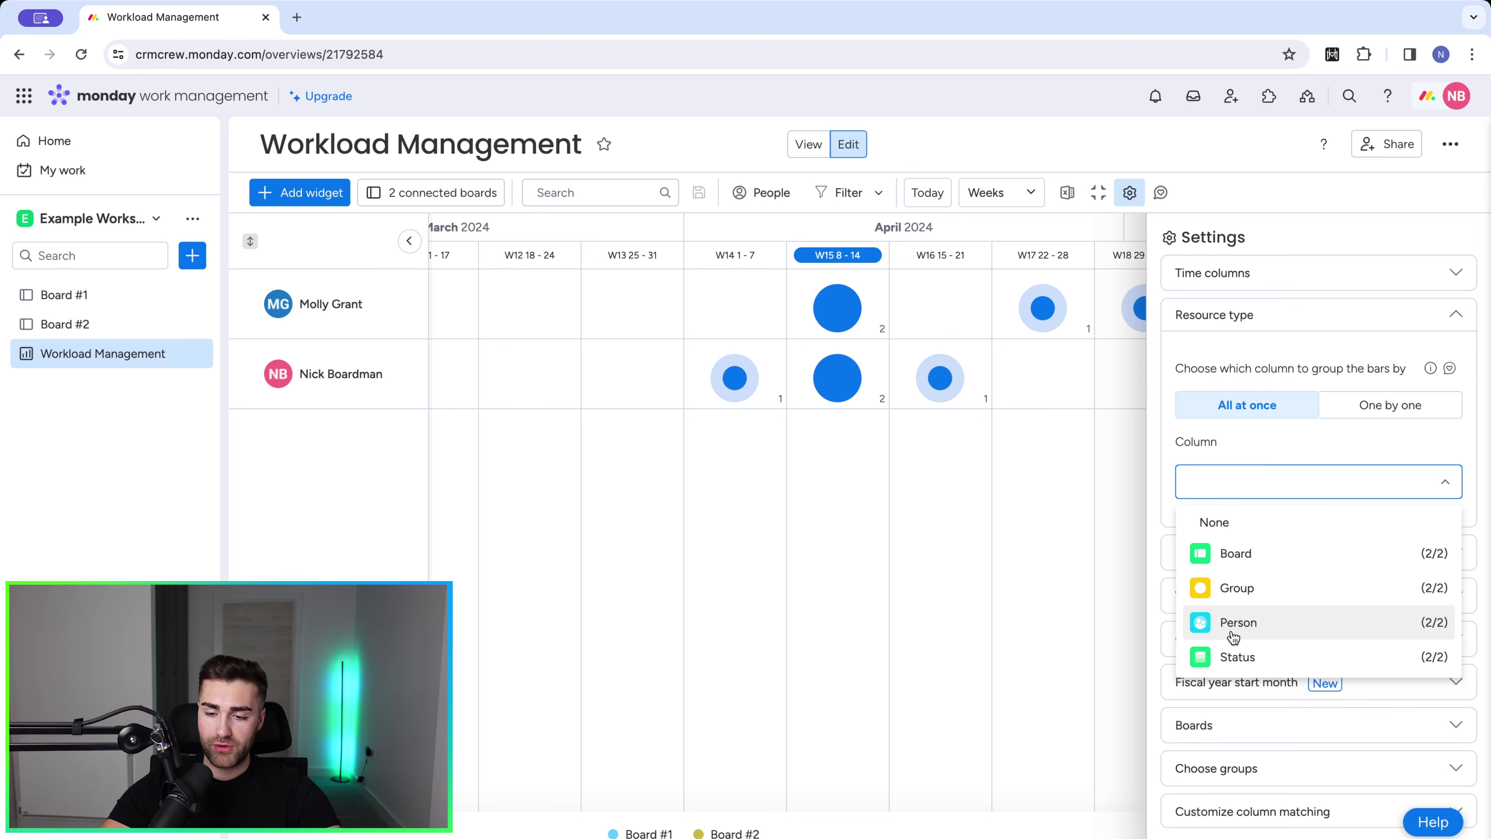
{"action": "left_click", "coordinate": [1233, 634]}
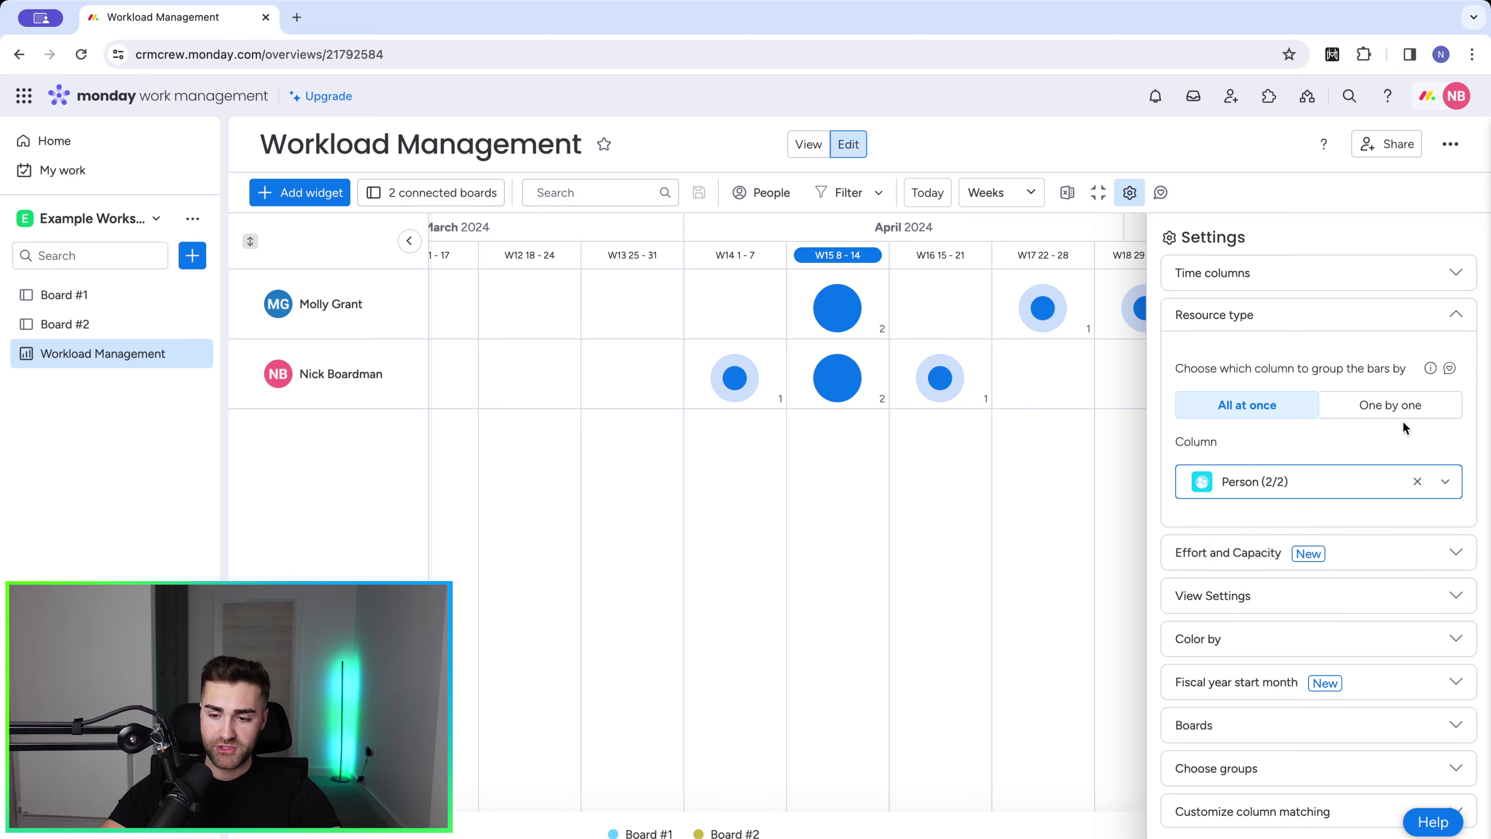
{"action": "left_click", "coordinate": [1390, 411]}
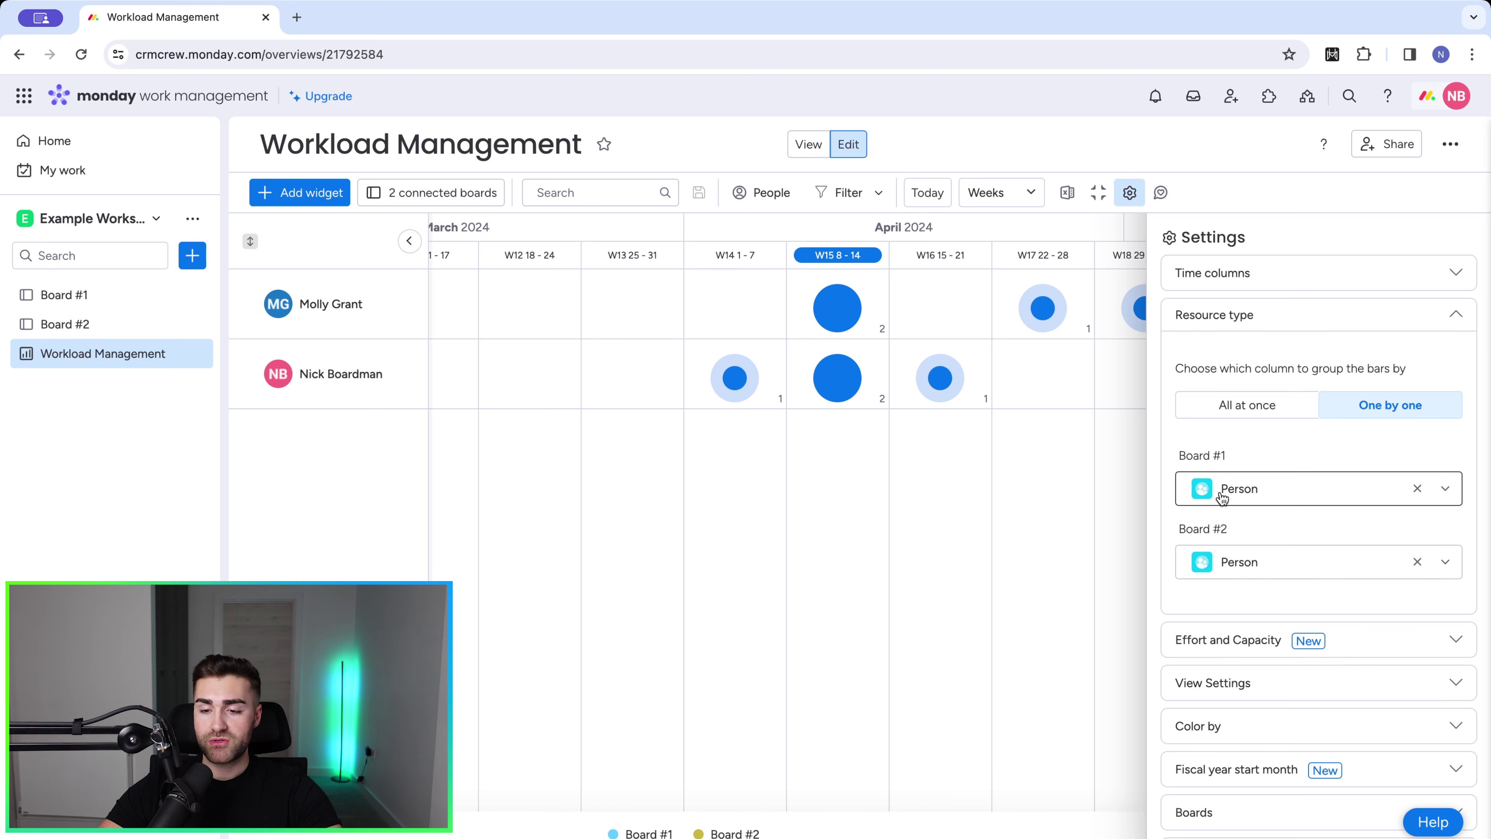
{"action": "left_click", "coordinate": [1227, 411]}
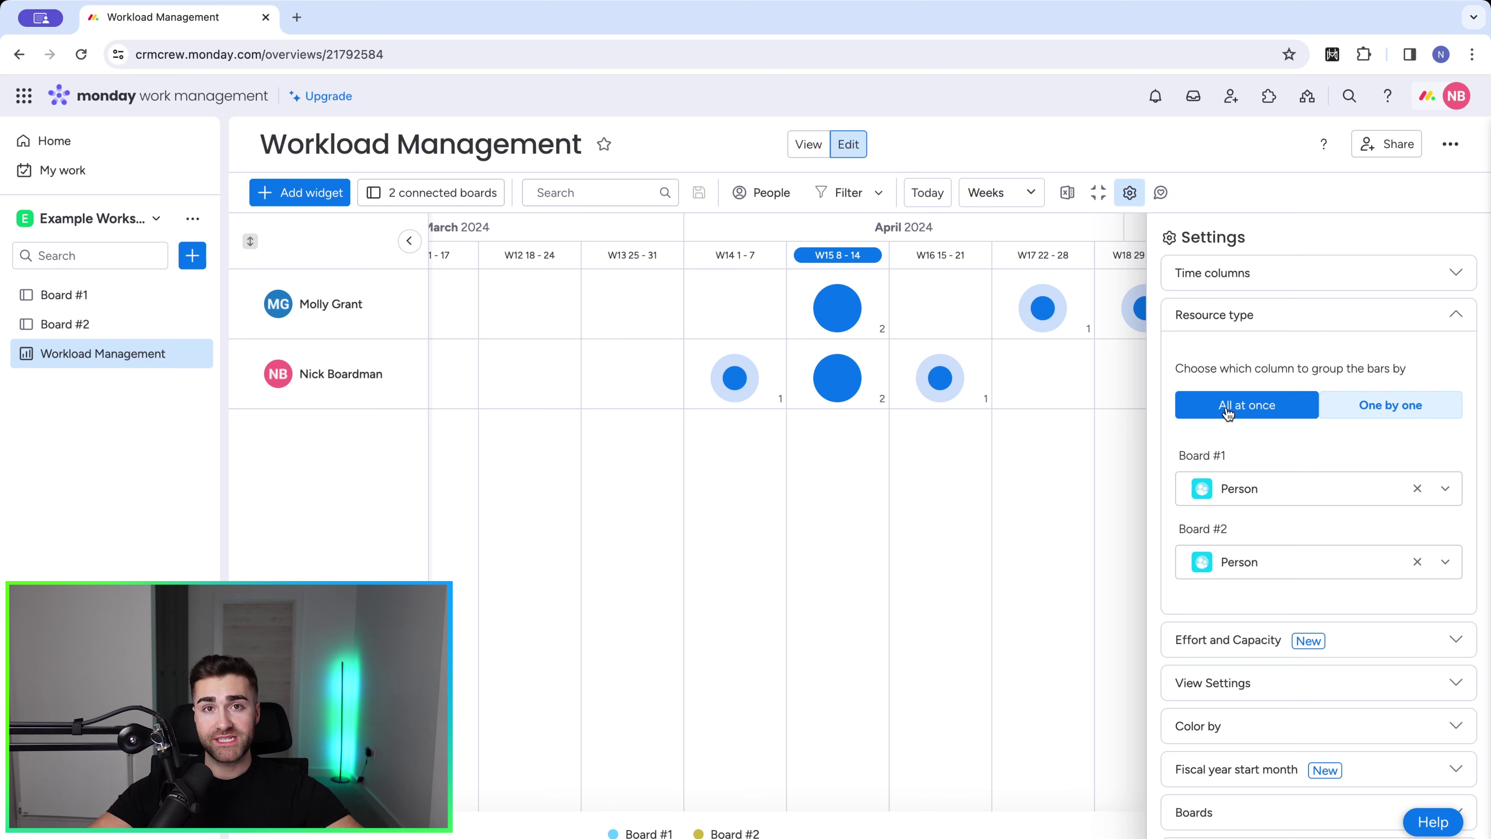
{"action": "left_click", "coordinate": [1227, 411]}
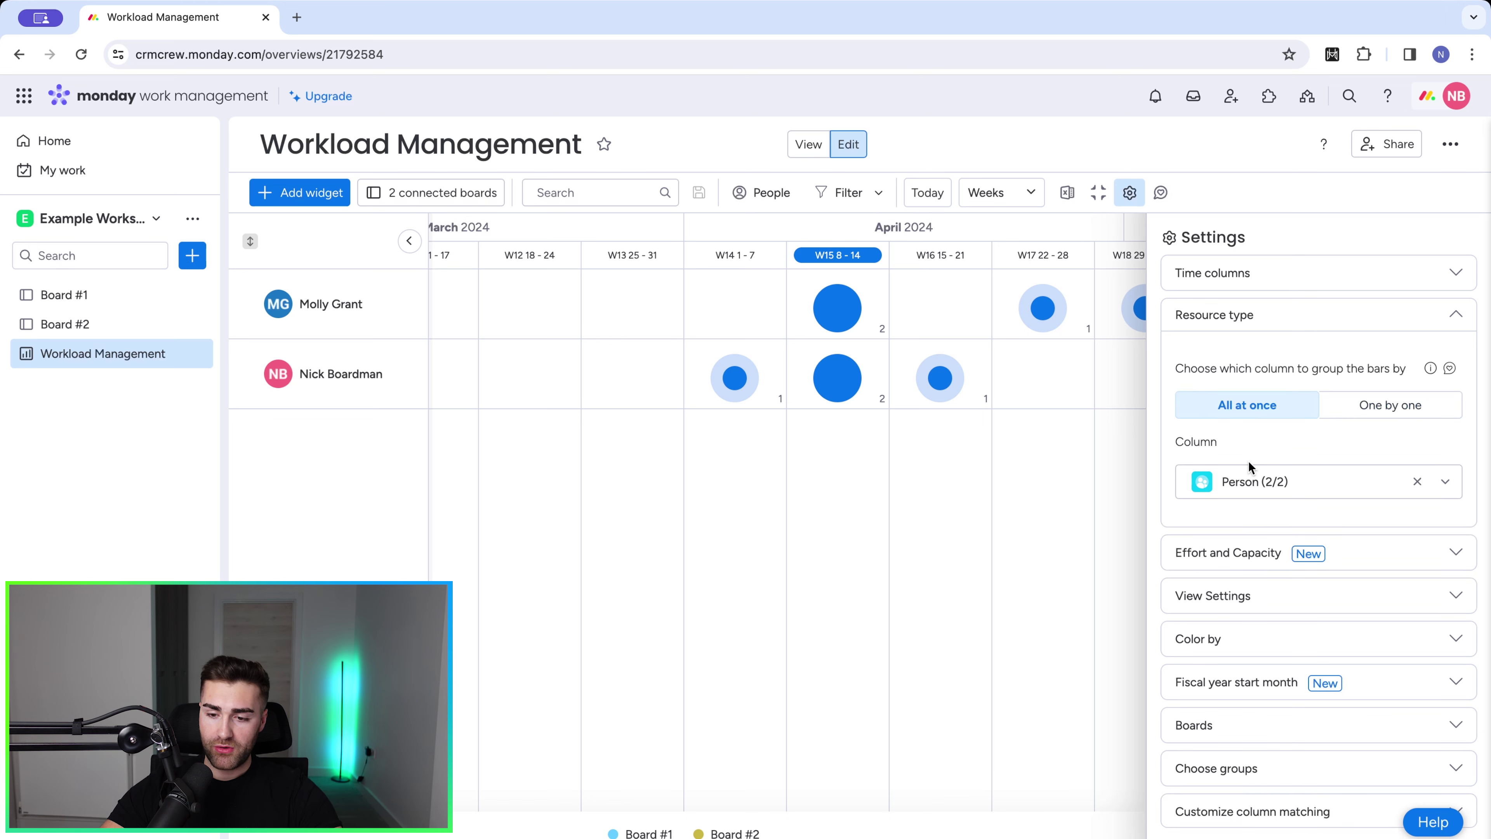
{"action": "left_click", "coordinate": [1199, 317]}
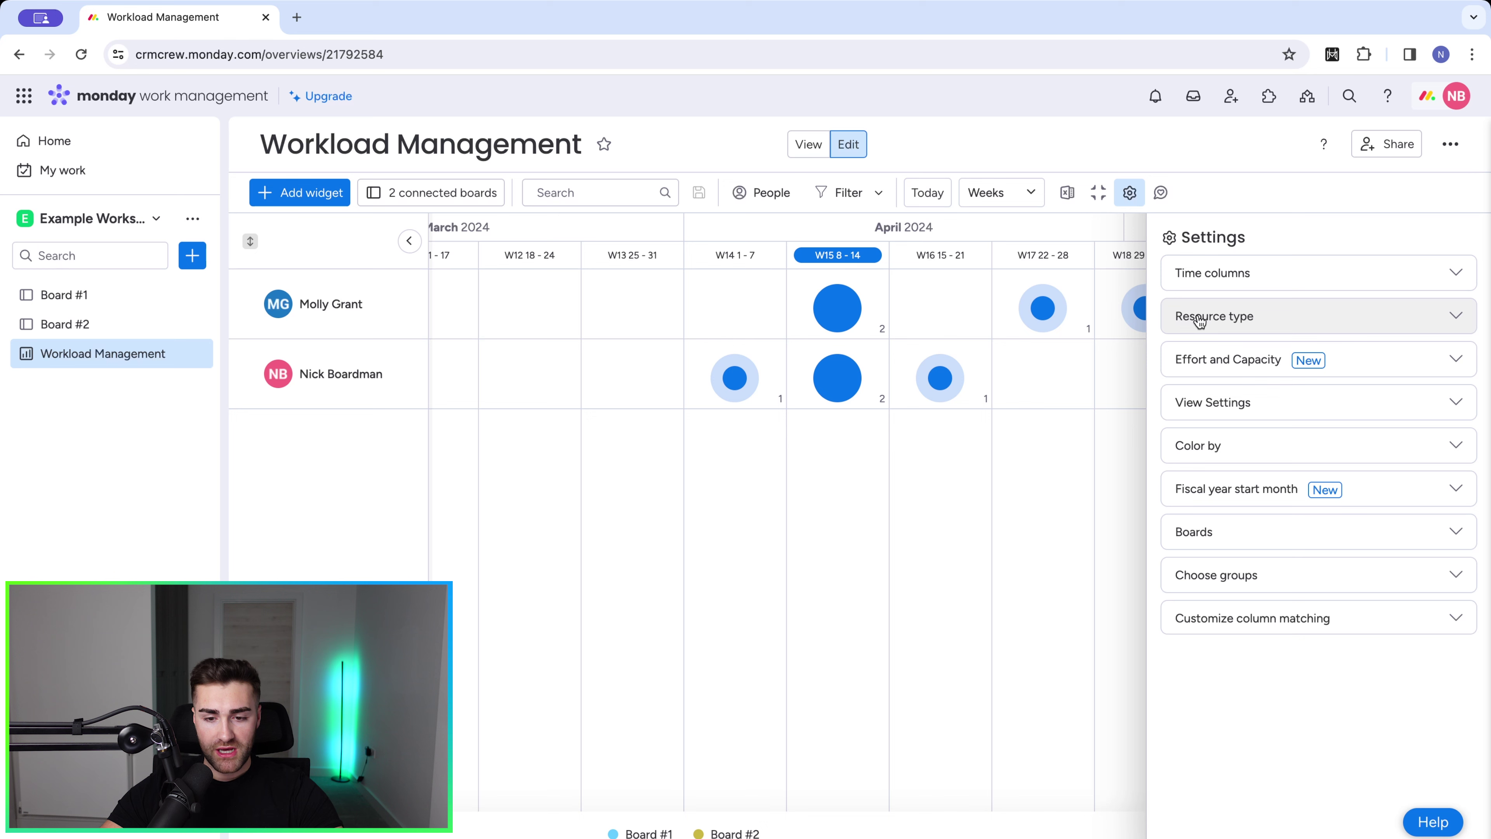
Try grouping the workload rows by Board, then switch back to Person
{"action": "left_click", "coordinate": [1199, 320]}
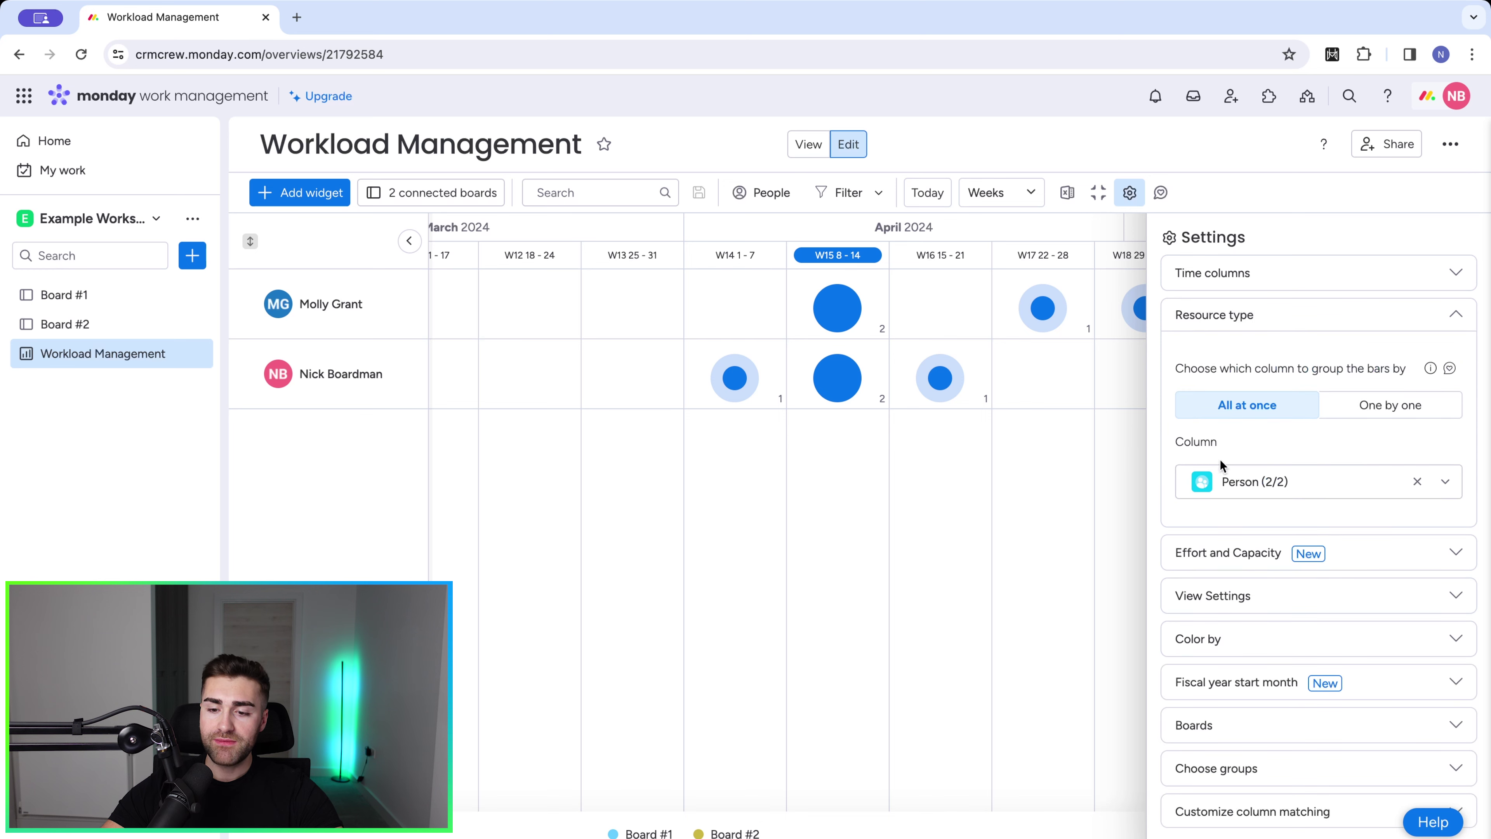
{"action": "left_click", "coordinate": [1224, 481]}
{"action": "left_click", "coordinate": [1233, 556]}
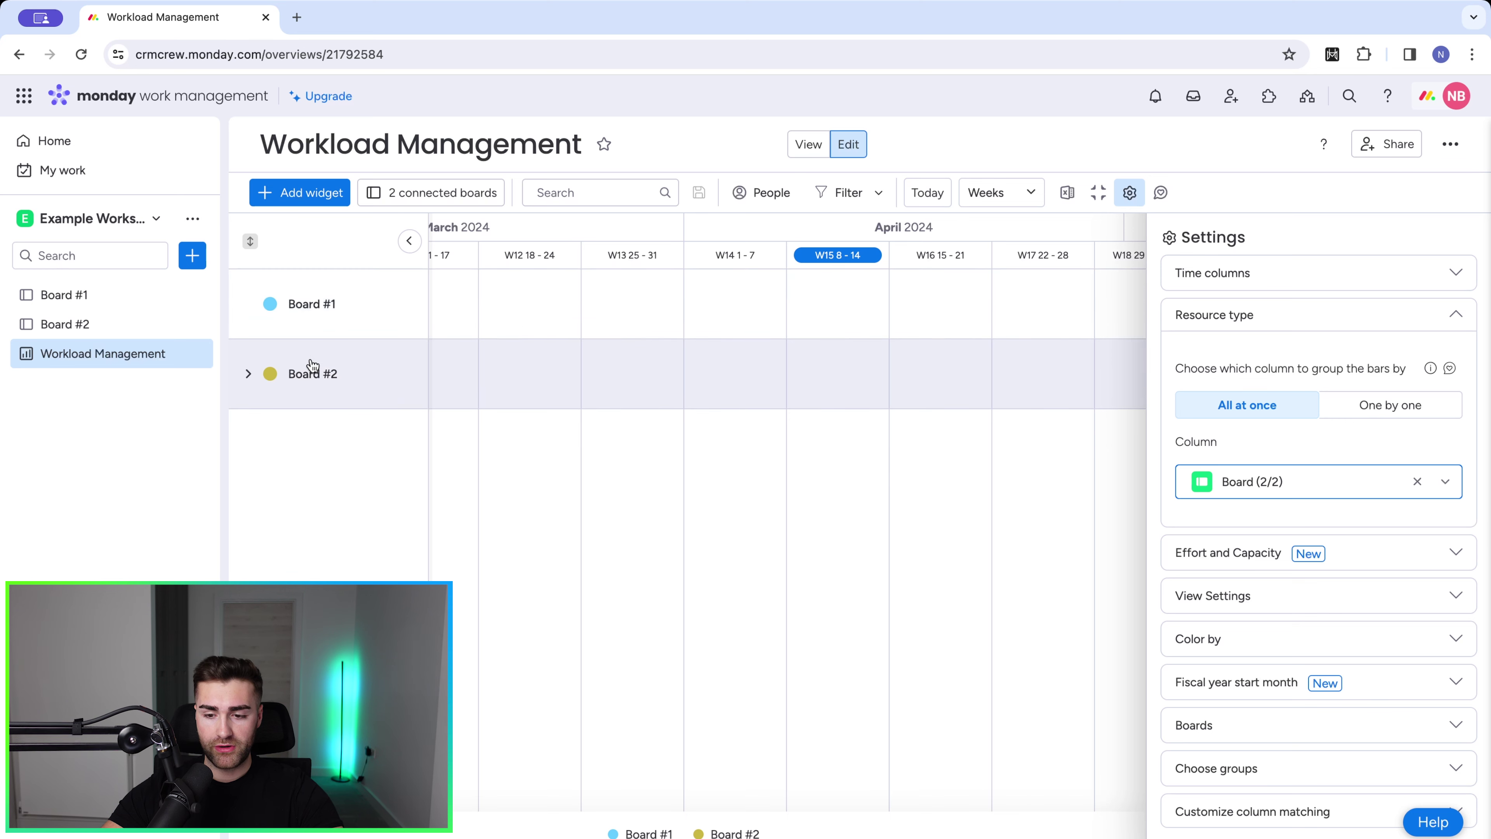
{"action": "left_click", "coordinate": [1214, 499]}
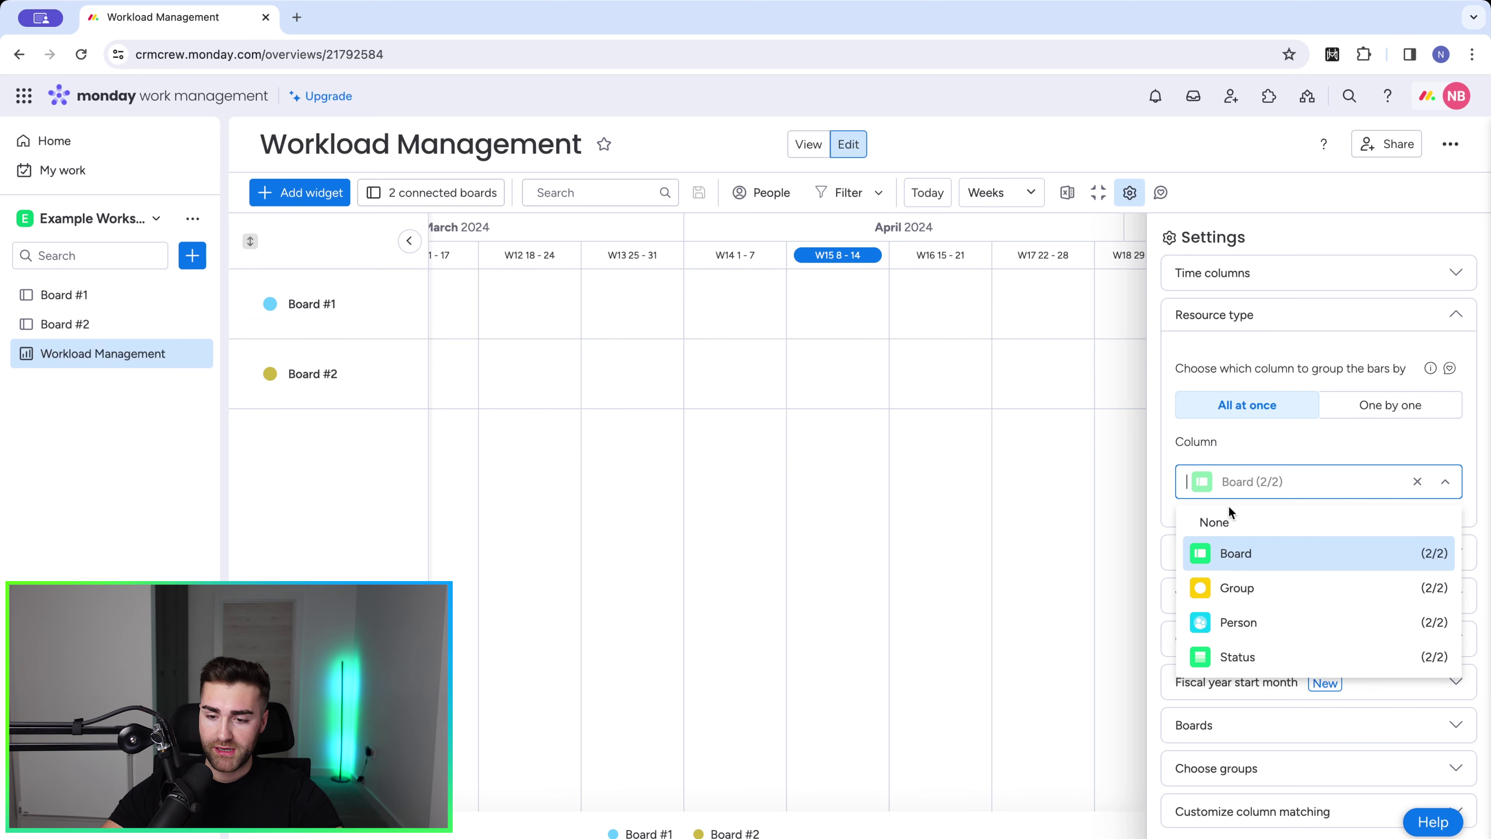
{"action": "left_click", "coordinate": [1224, 621]}
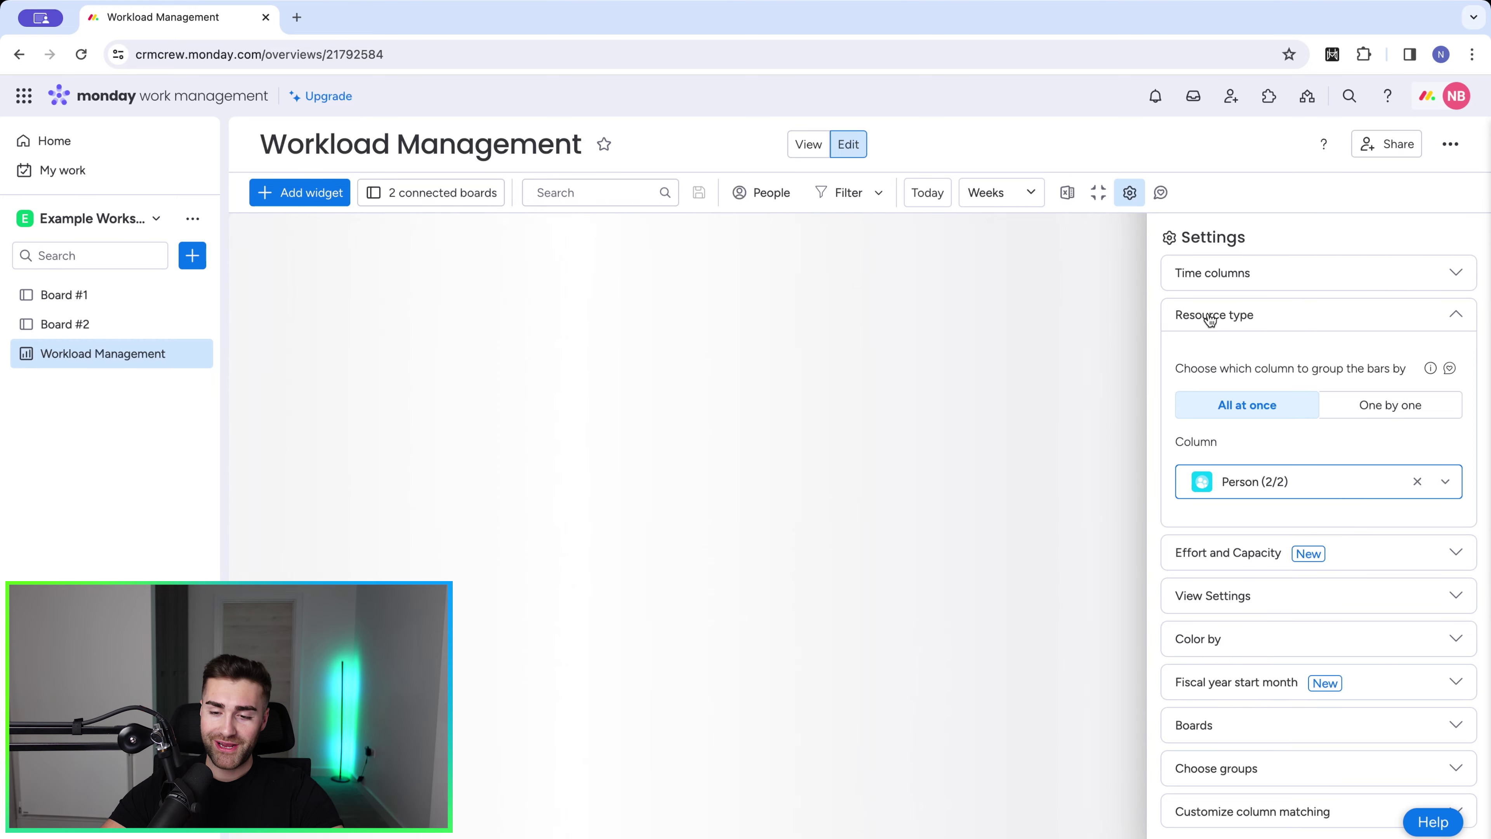
{"action": "left_click", "coordinate": [1210, 316]}
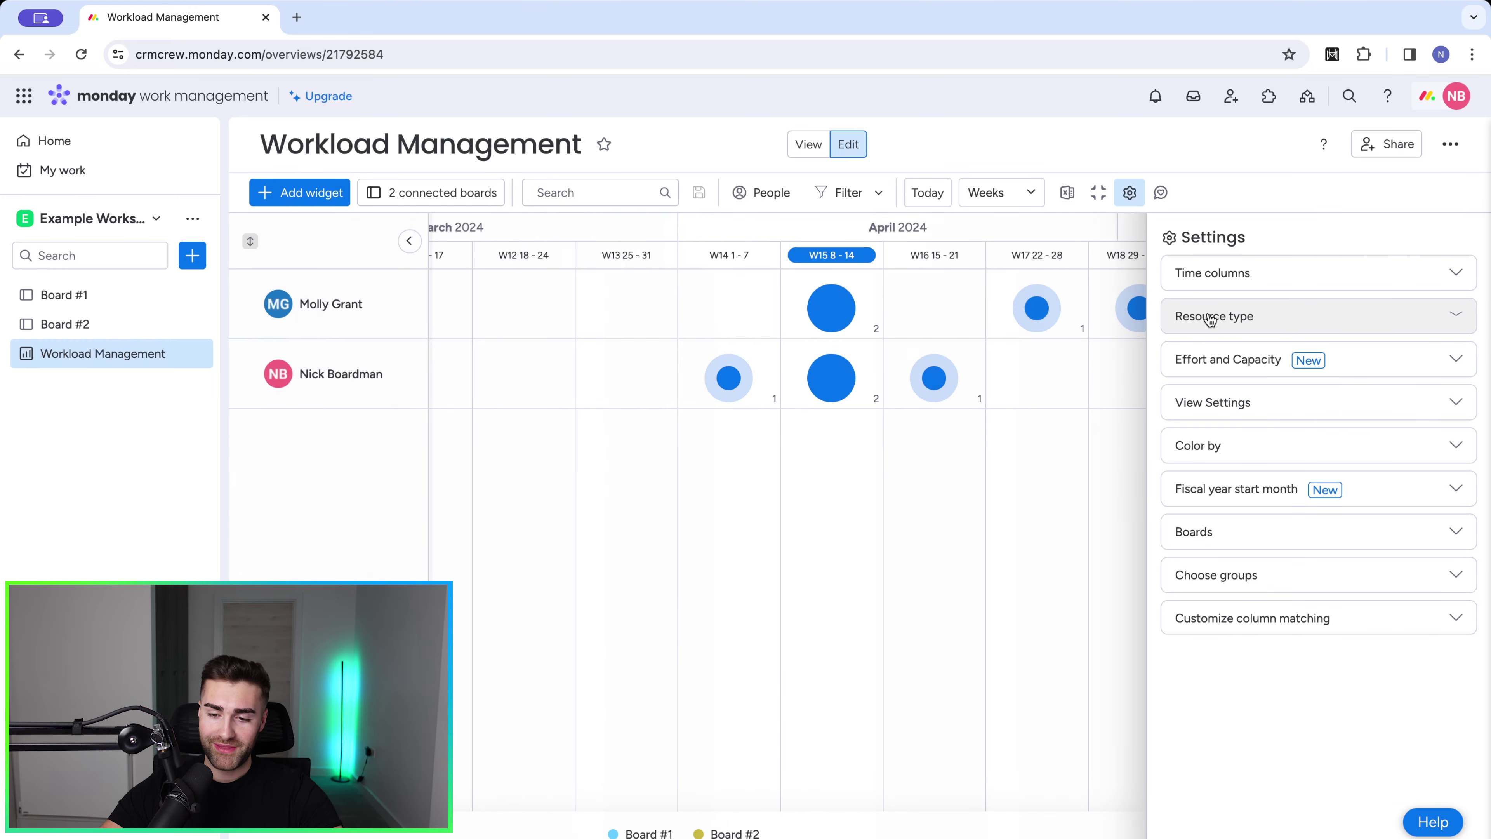
Enter a default weekly capacity of 1 and inspect the week 14 and 15 circles
{"action": "left_click", "coordinate": [1214, 358]}
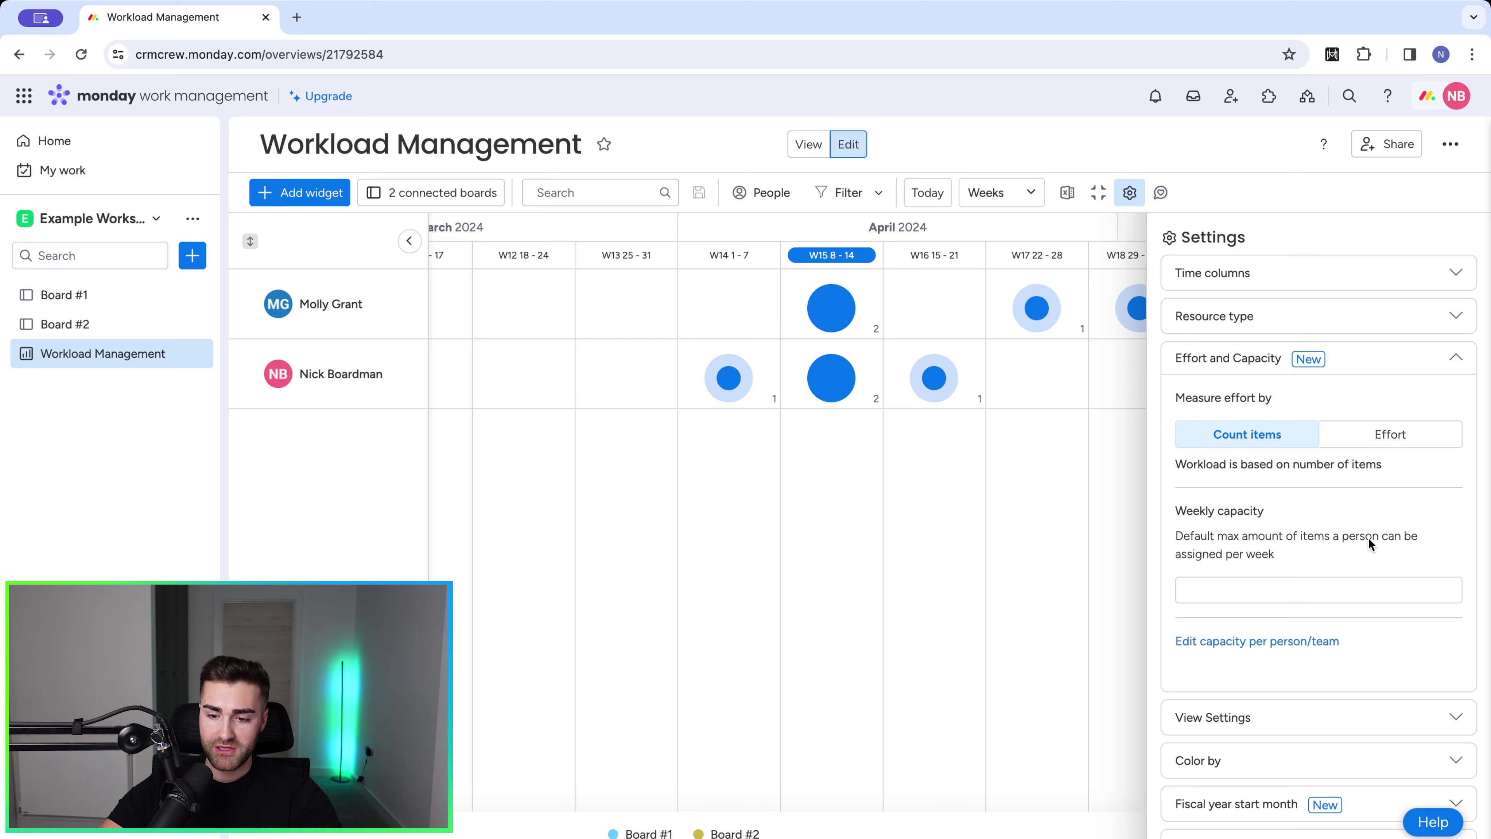
{"action": "left_click", "coordinate": [1224, 584]}
{"action": "type", "text": "1"}
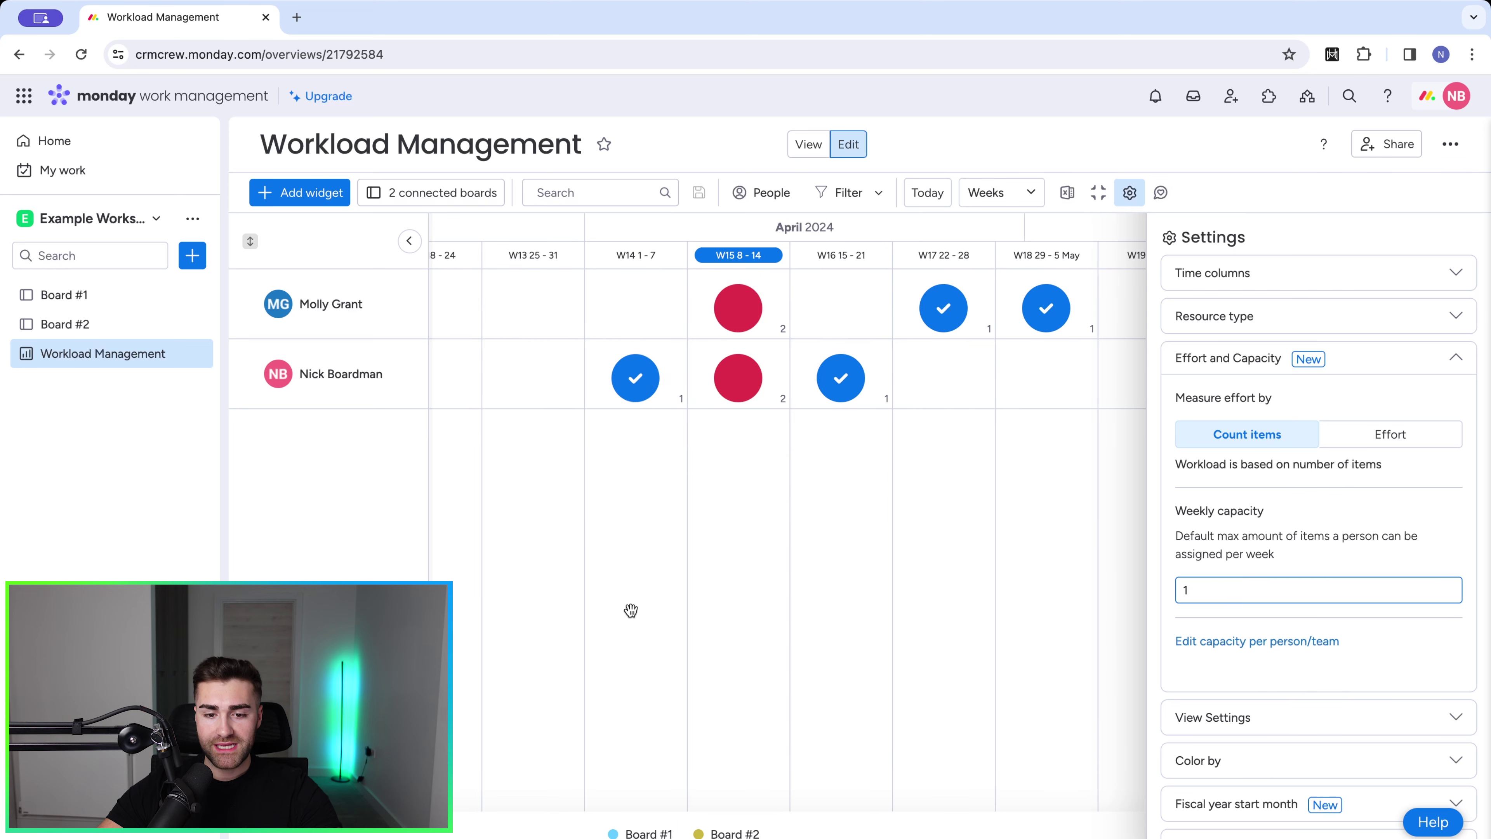
{"action": "left_click", "coordinate": [634, 379]}
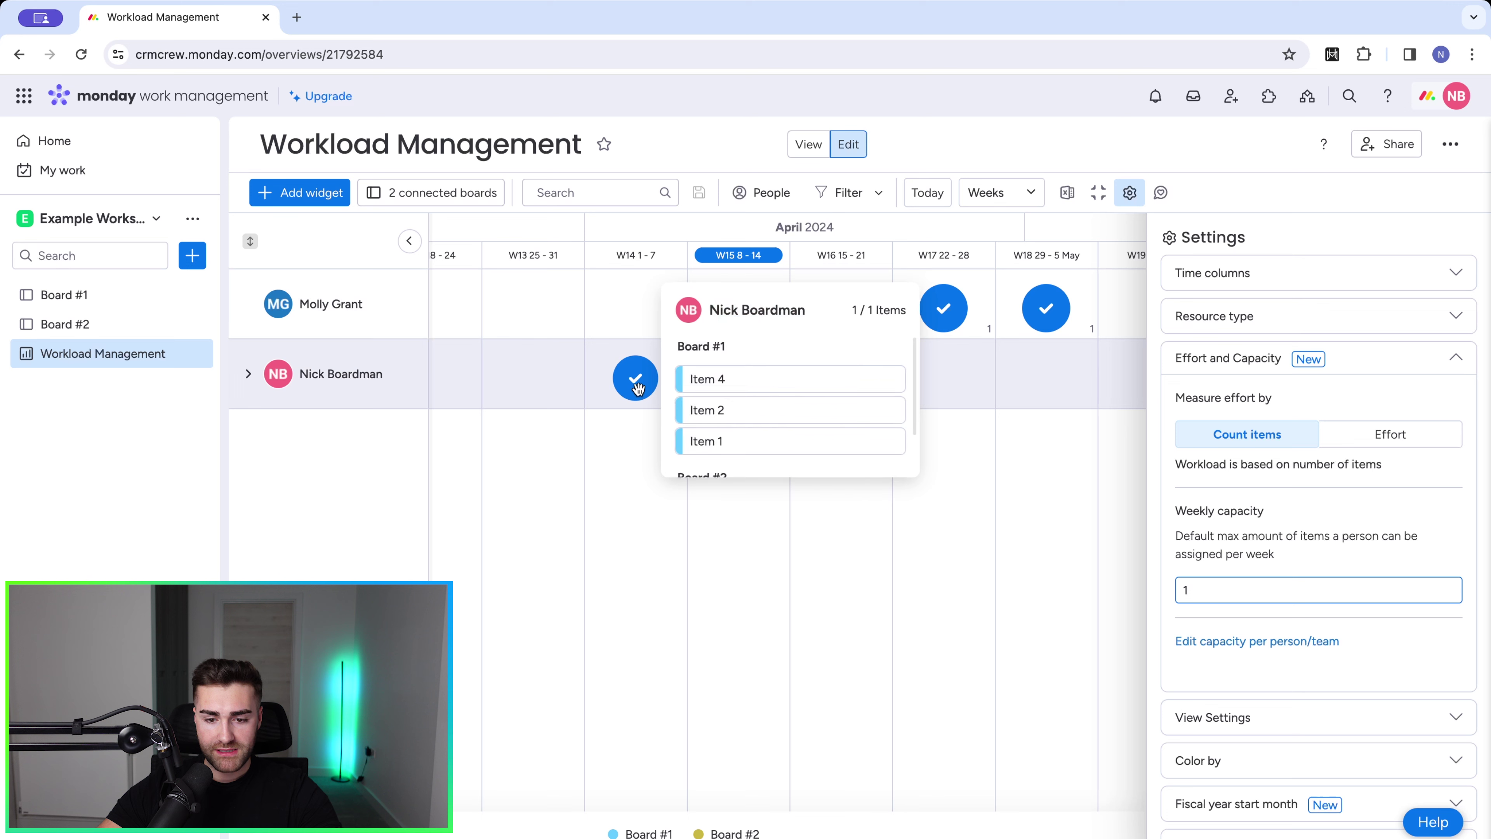
{"action": "left_click", "coordinate": [595, 614]}
{"action": "left_click", "coordinate": [751, 388]}
{"action": "left_click", "coordinate": [729, 312]}
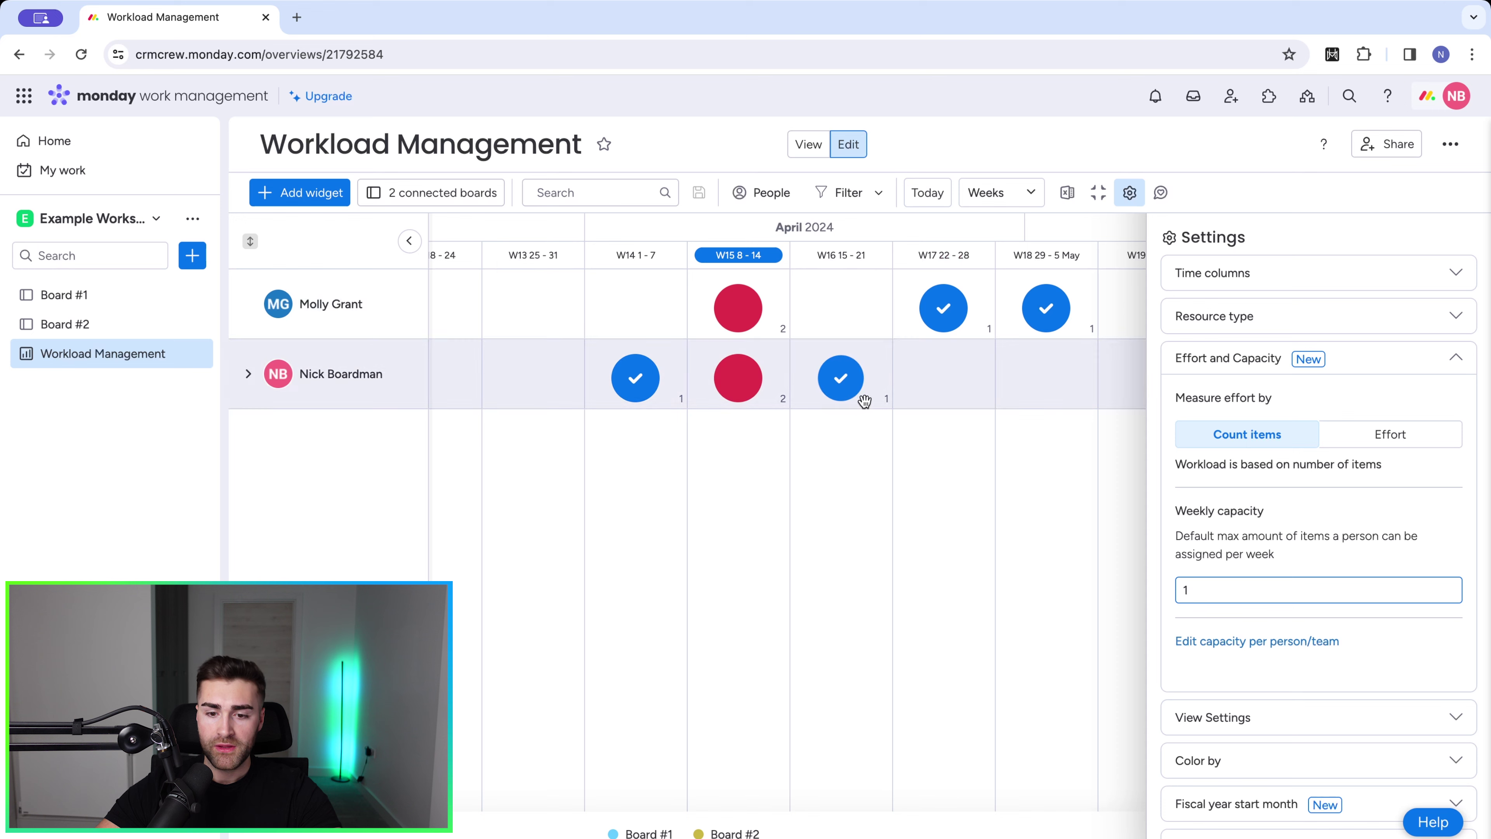
Clear the weekly capacity, recheck a week 14 circle, and open per-person capacity settings
{"action": "mouse_move", "coordinate": [846, 383]}
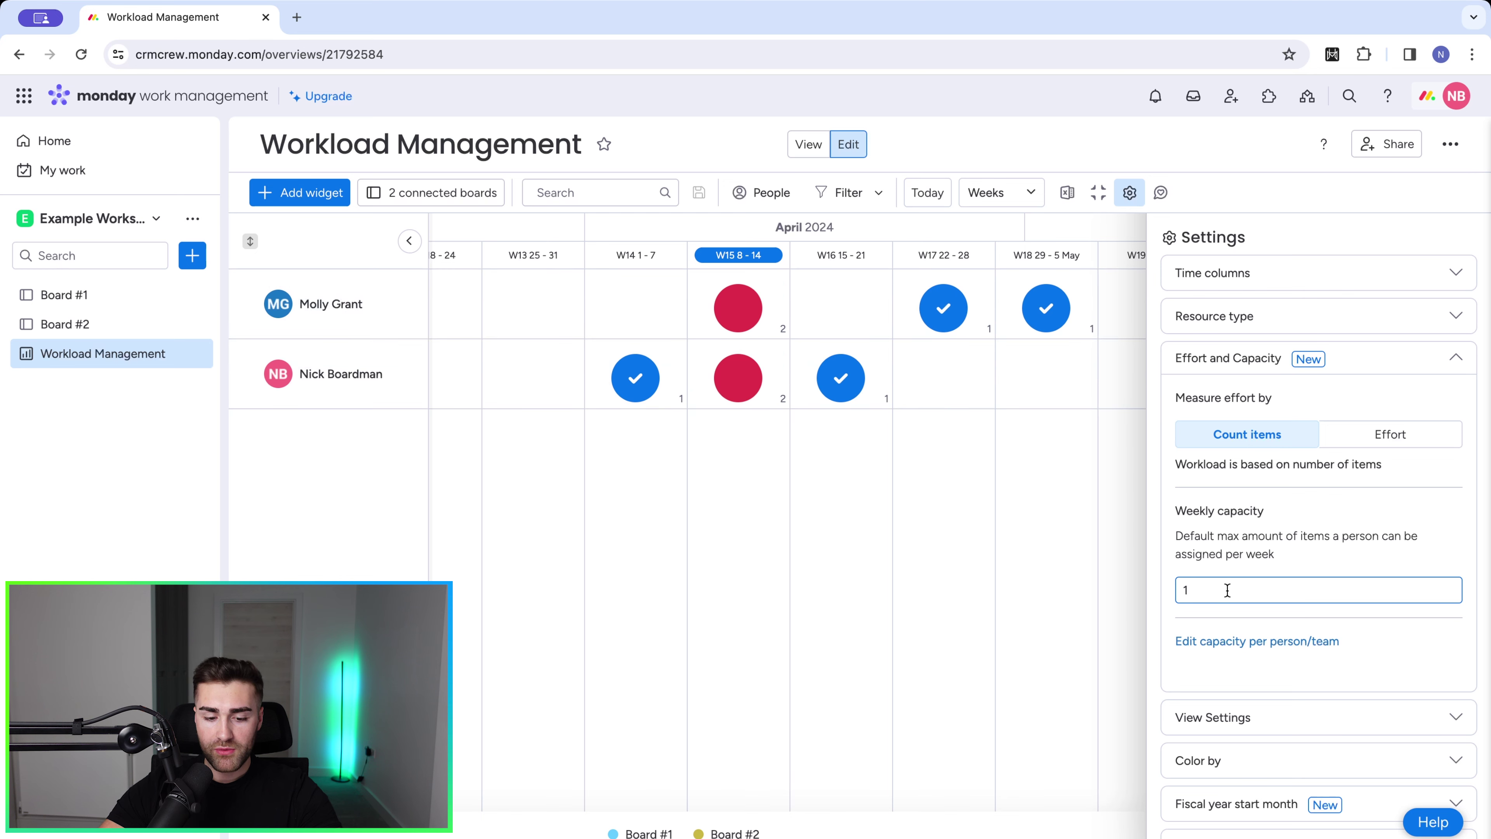
{"action": "key", "text": "BackSpace"}
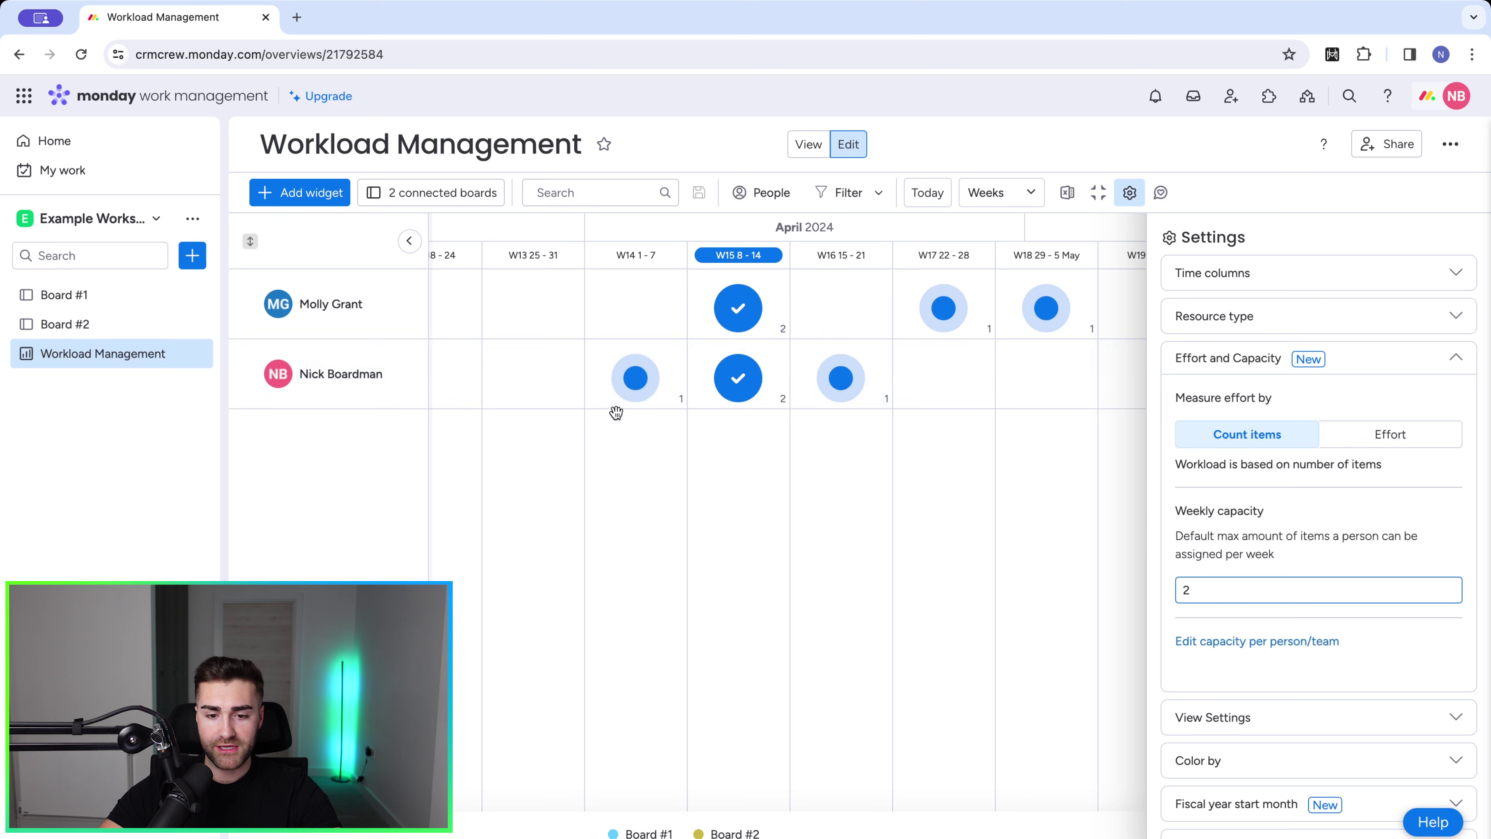
{"action": "left_click", "coordinate": [637, 381]}
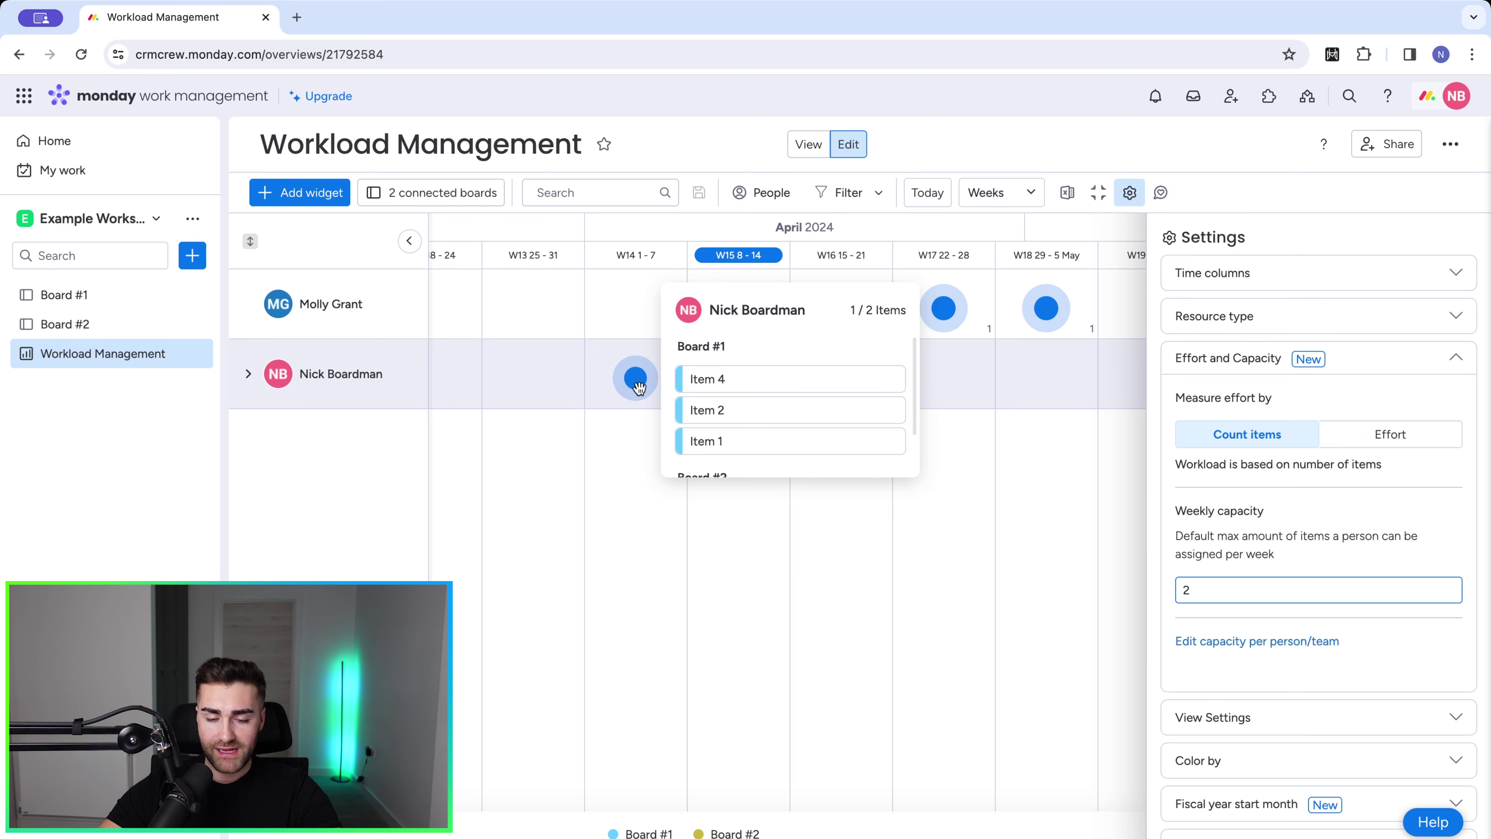
{"action": "left_click", "coordinate": [686, 676]}
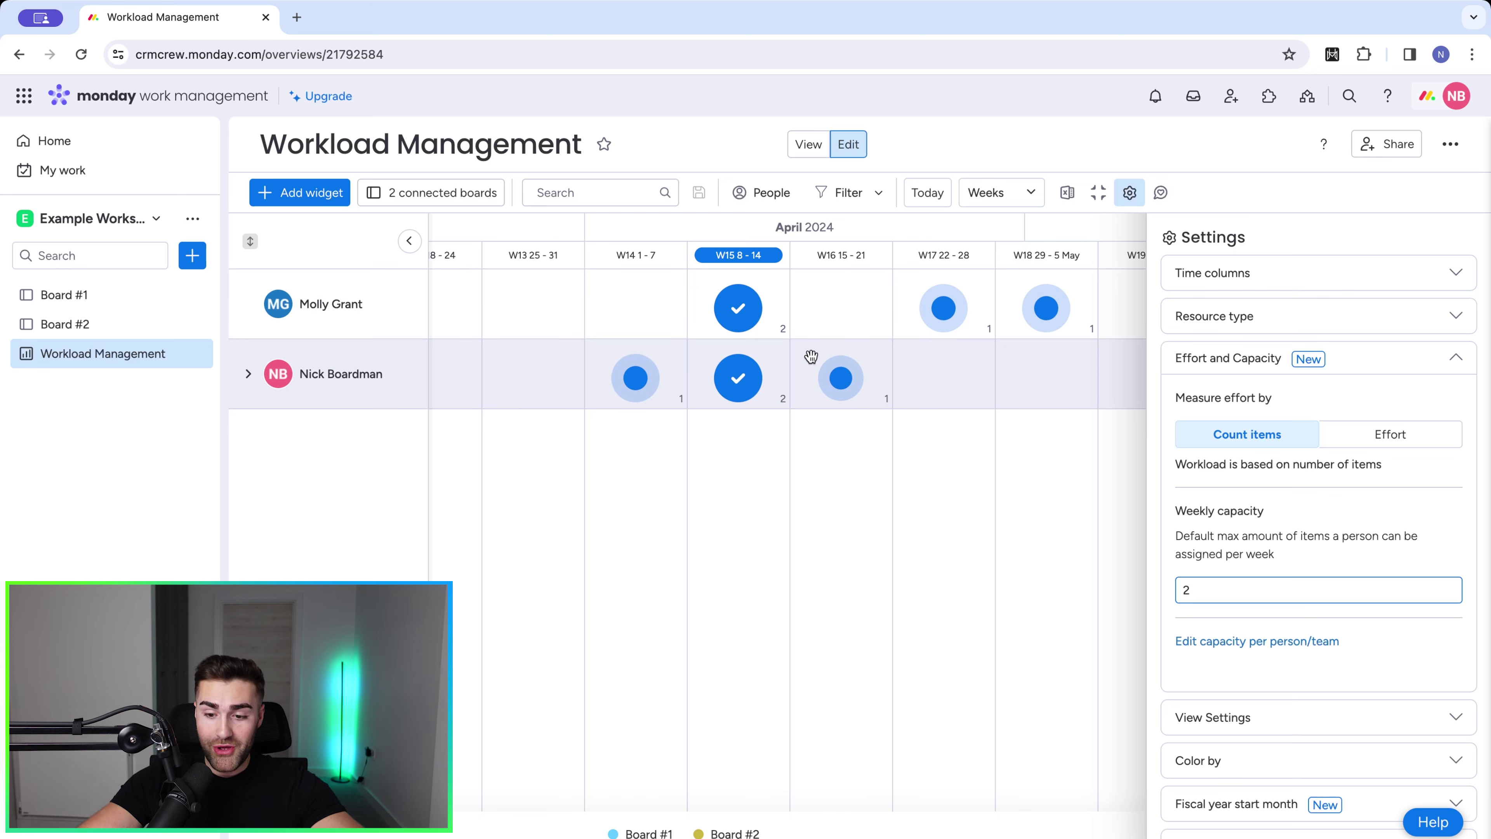
{"action": "left_click", "coordinate": [1222, 641]}
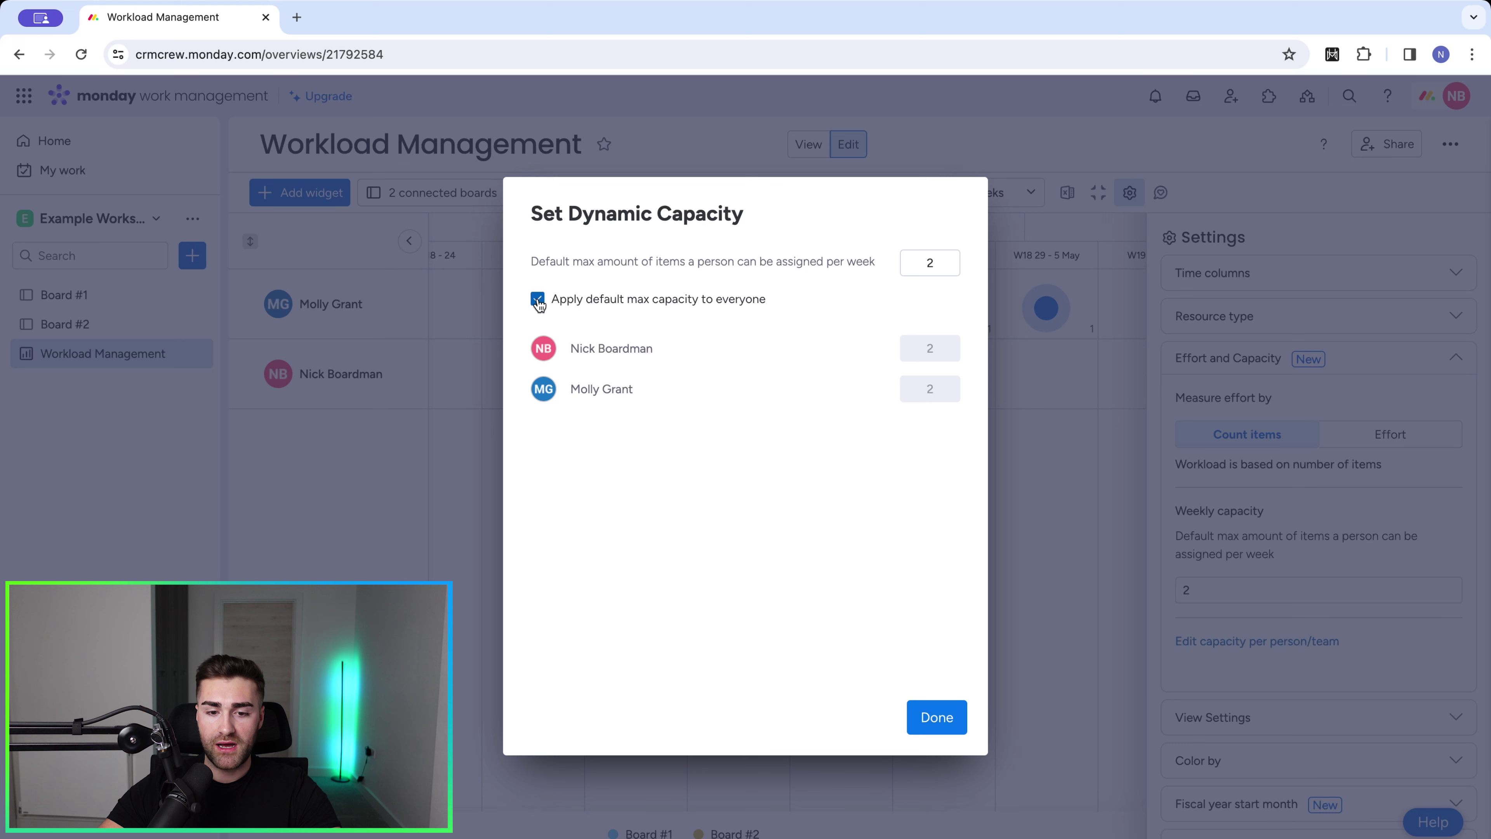
Turn off the default max capacity, then keep one member at 2 and set the other to 1
{"action": "left_click", "coordinate": [607, 305]}
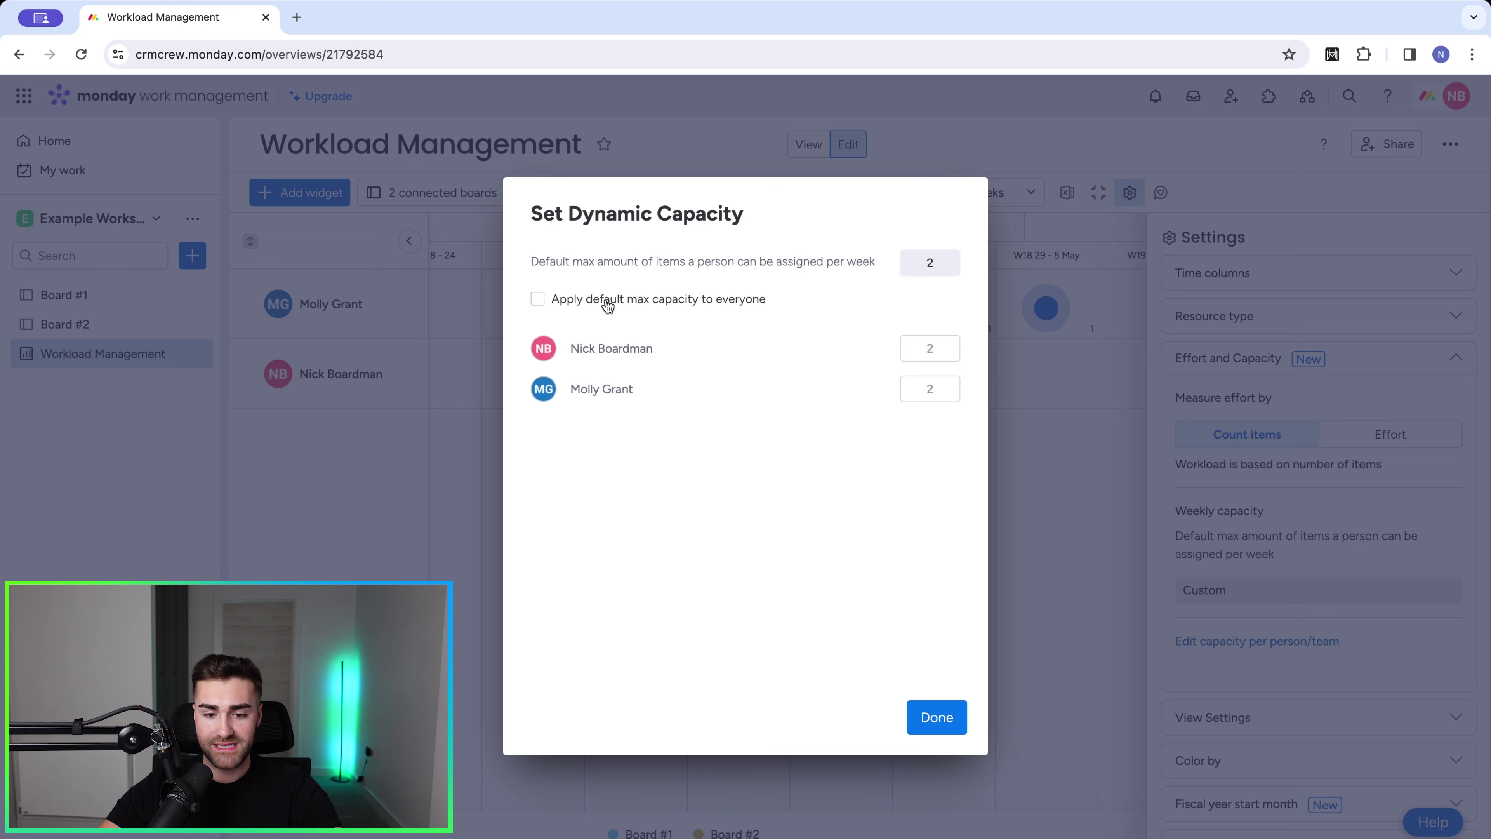
{"action": "left_click", "coordinate": [941, 343]}
{"action": "left_click", "coordinate": [815, 471]}
{"action": "left_click", "coordinate": [941, 389]}
{"action": "type", "text": "1"}
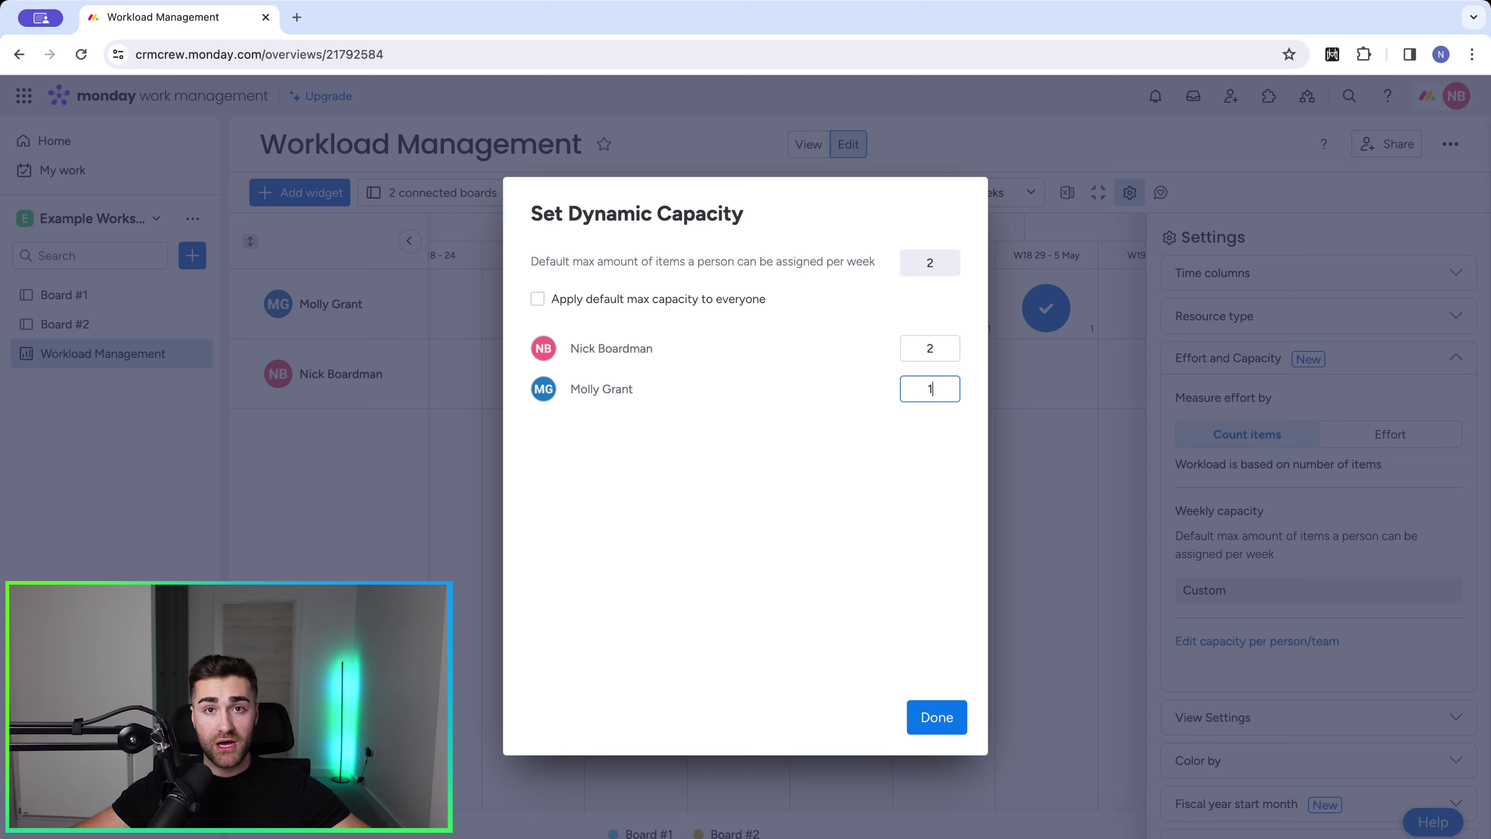
{"action": "left_click", "coordinate": [876, 462]}
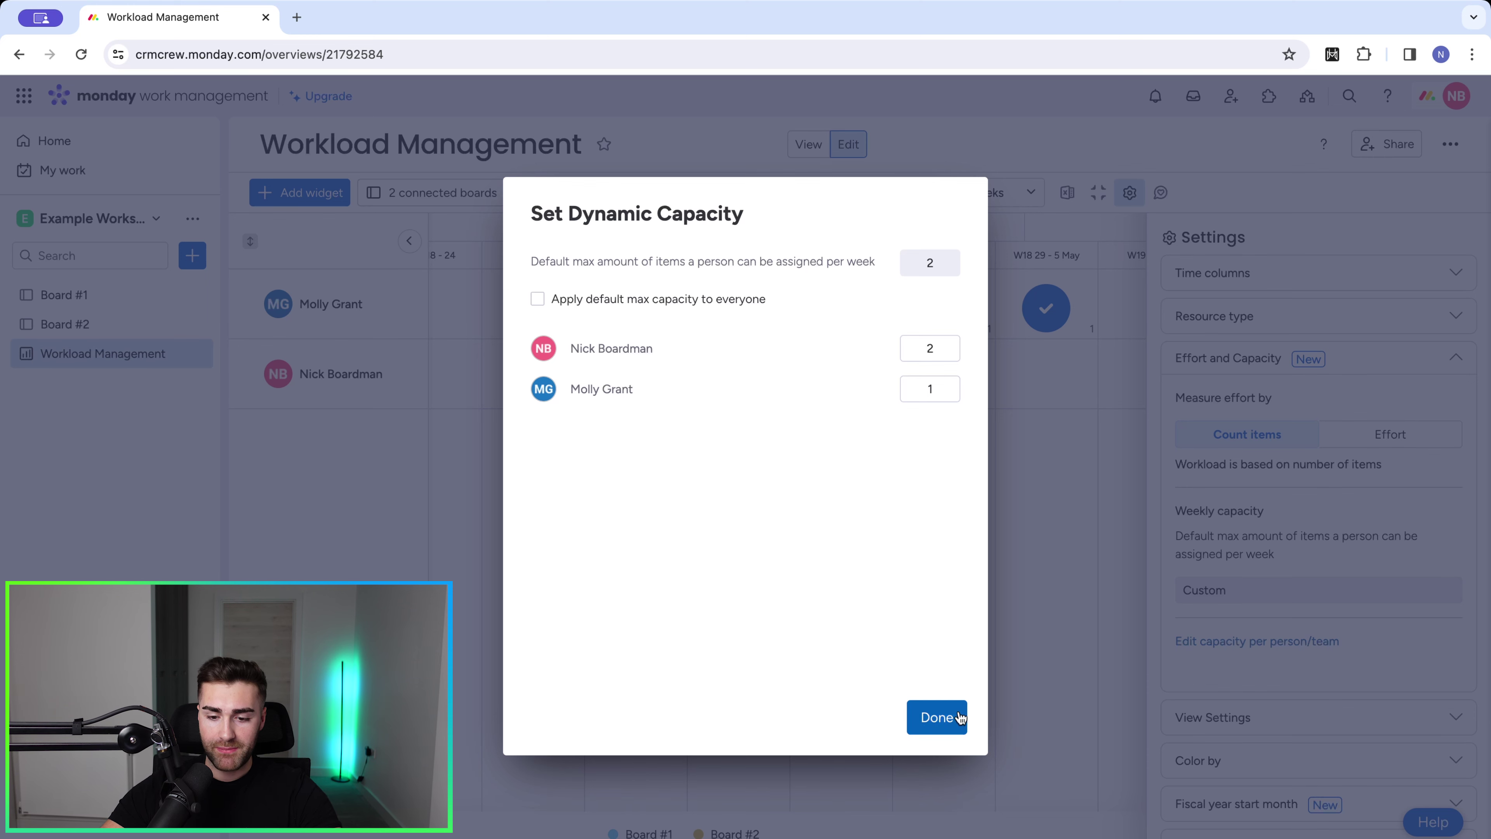
{"action": "left_click", "coordinate": [945, 719]}
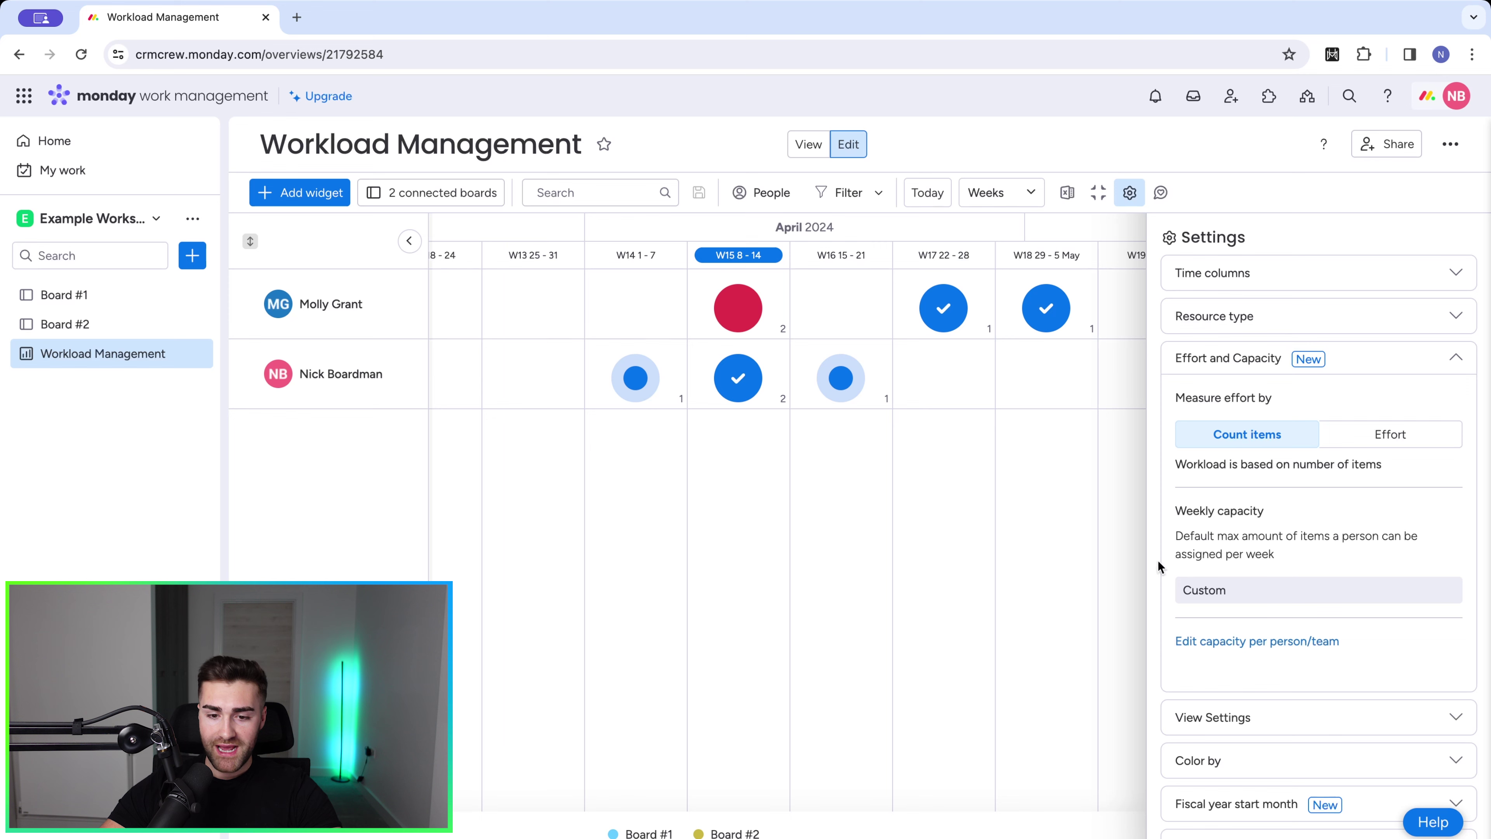
{"action": "left_click", "coordinate": [739, 378]}
{"action": "left_click", "coordinate": [741, 385]}
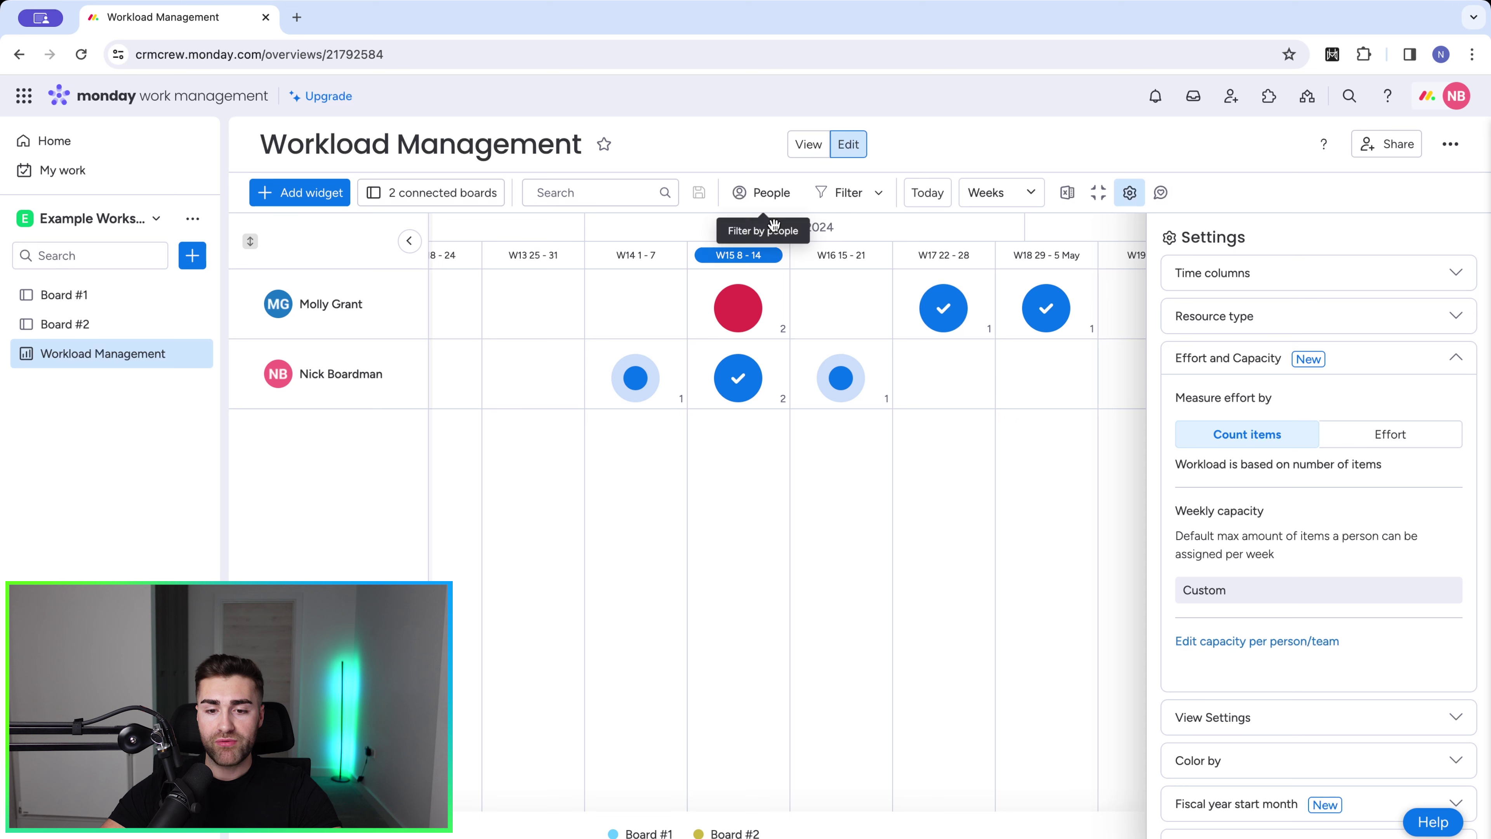
{"action": "left_click", "coordinate": [737, 300]}
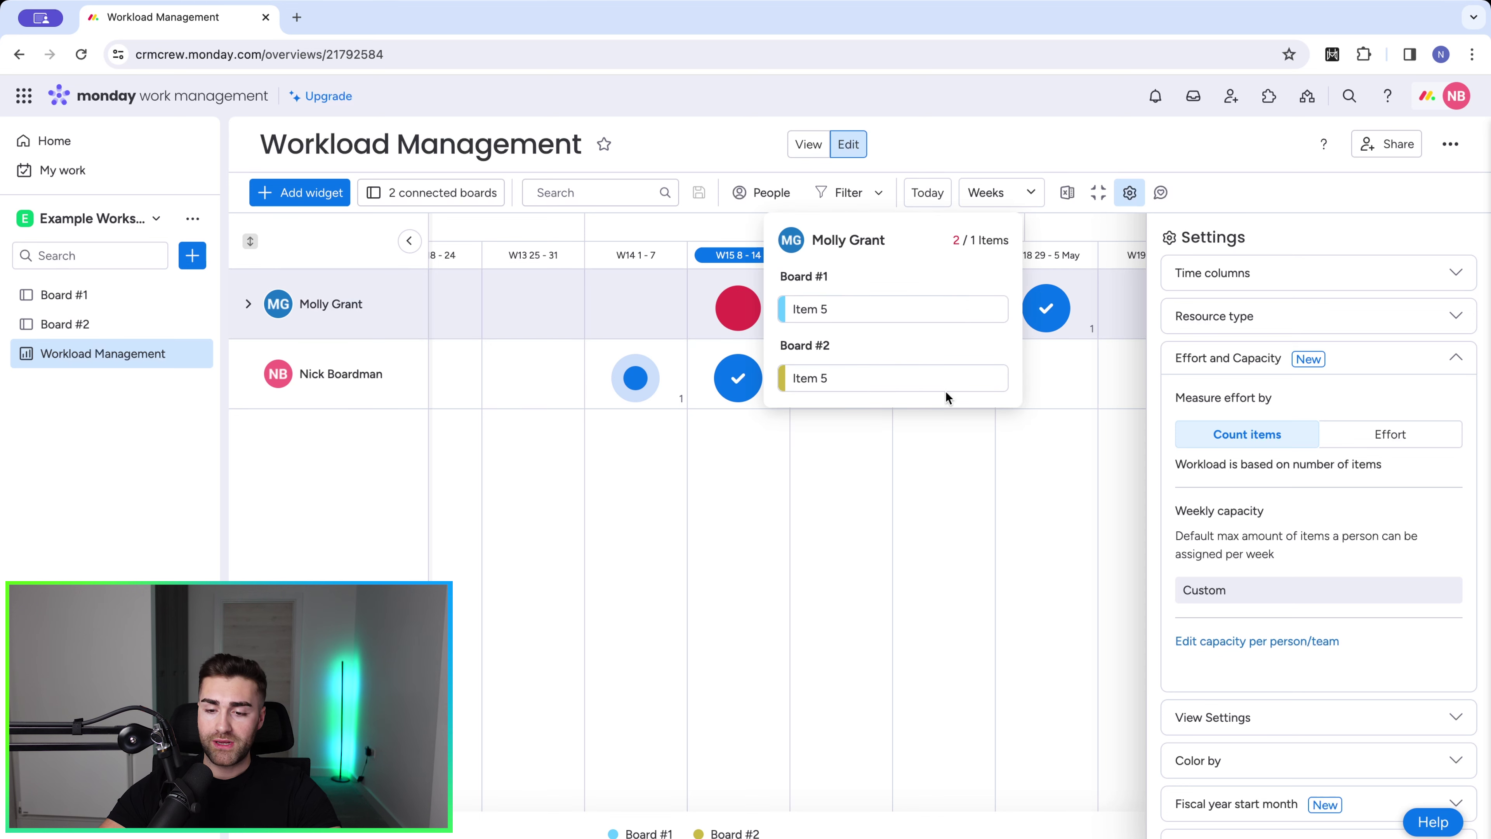
{"action": "mouse_move", "coordinate": [740, 301]}
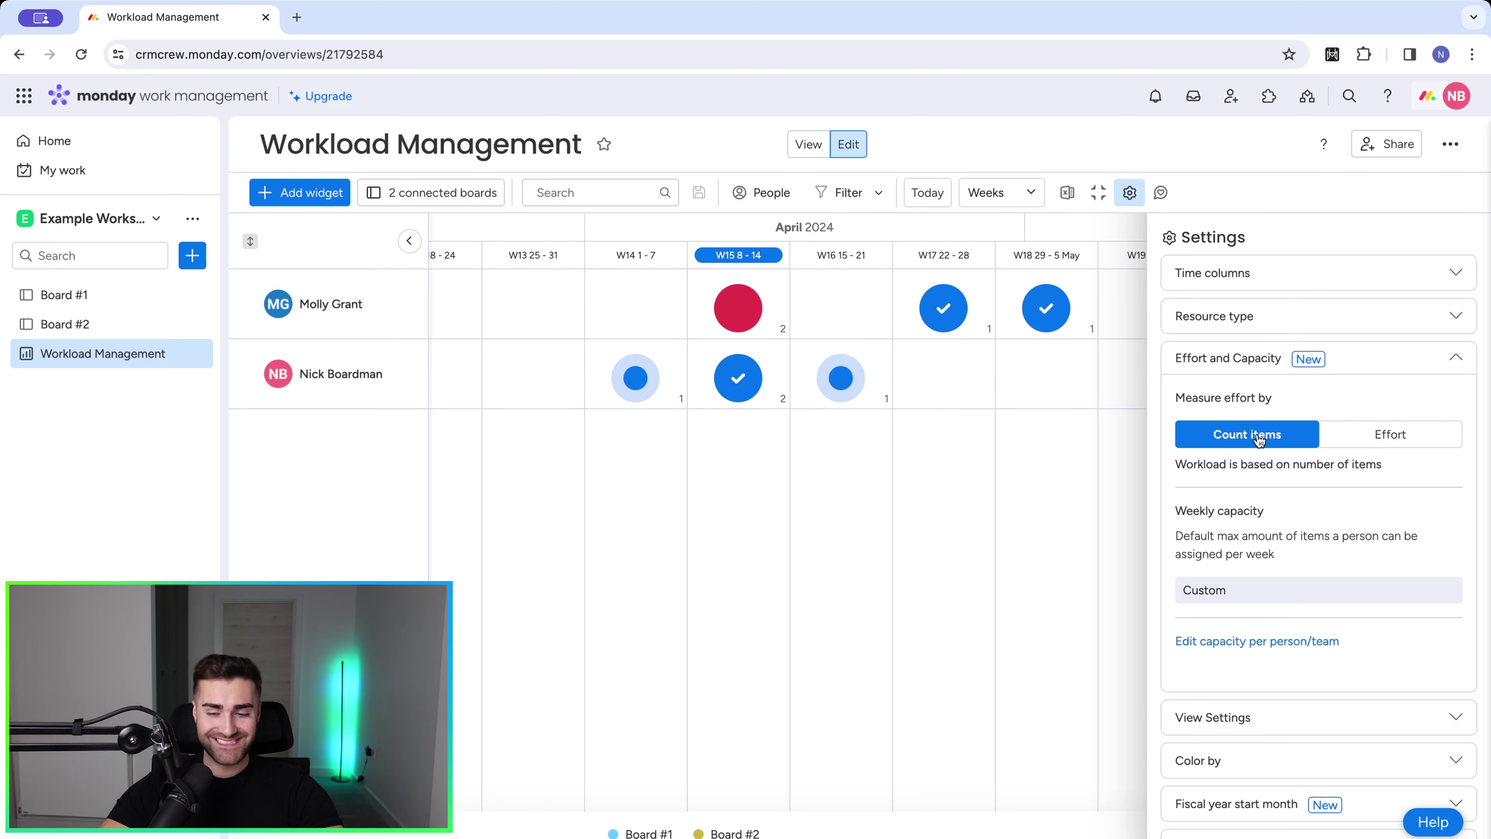
Switch Measure effort by to Effort, then return to the Board #2 table
{"action": "left_click", "coordinate": [1386, 442]}
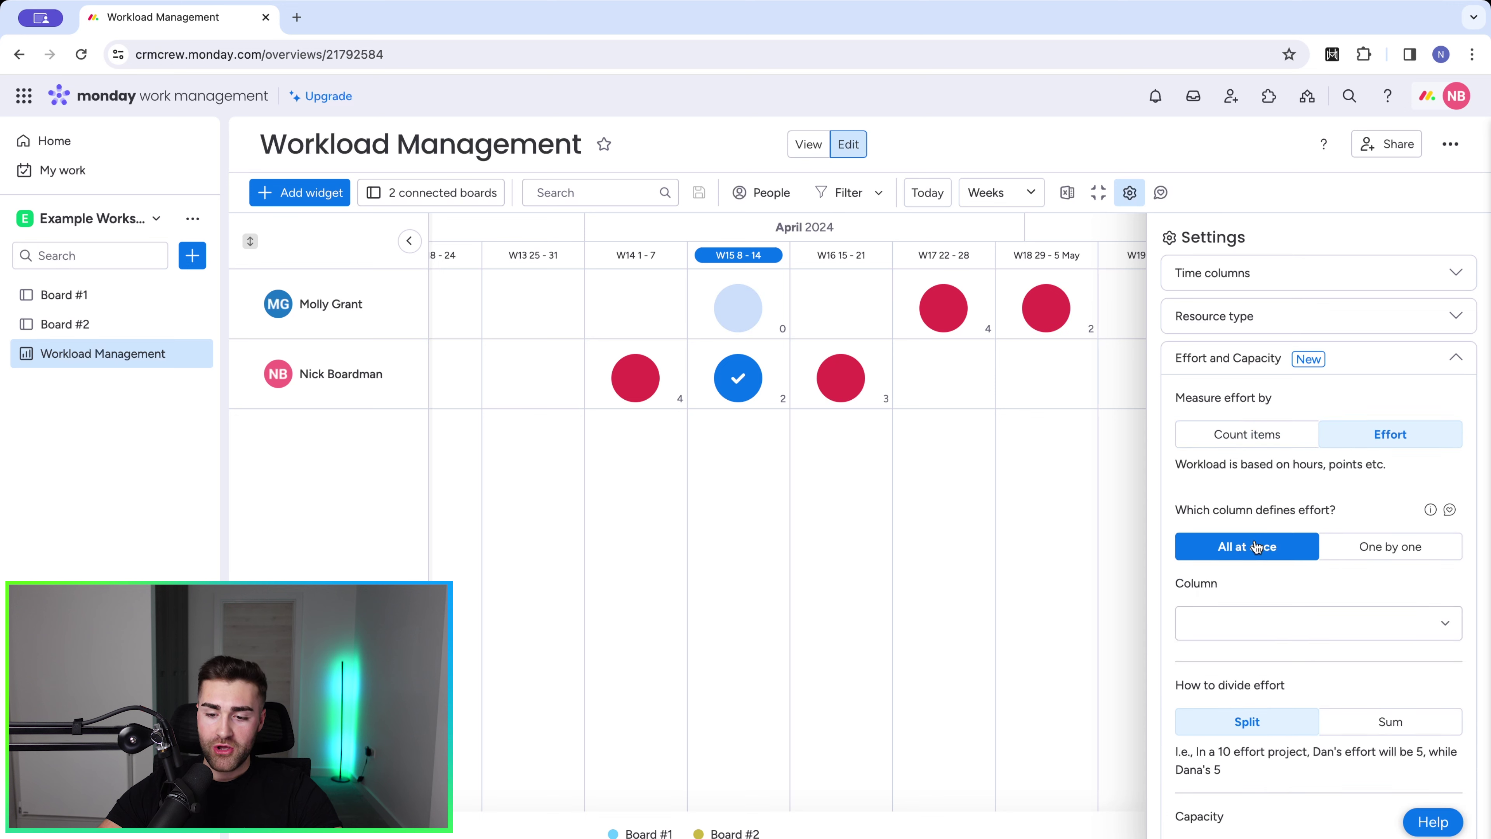
{"action": "scroll", "coordinate": [1256, 541], "scroll_direction": "down", "scroll_amount": 5}
{"action": "scroll", "coordinate": [1254, 540], "scroll_direction": "down", "scroll_amount": 2}
{"action": "scroll", "coordinate": [1254, 539], "scroll_direction": "up", "scroll_amount": 6}
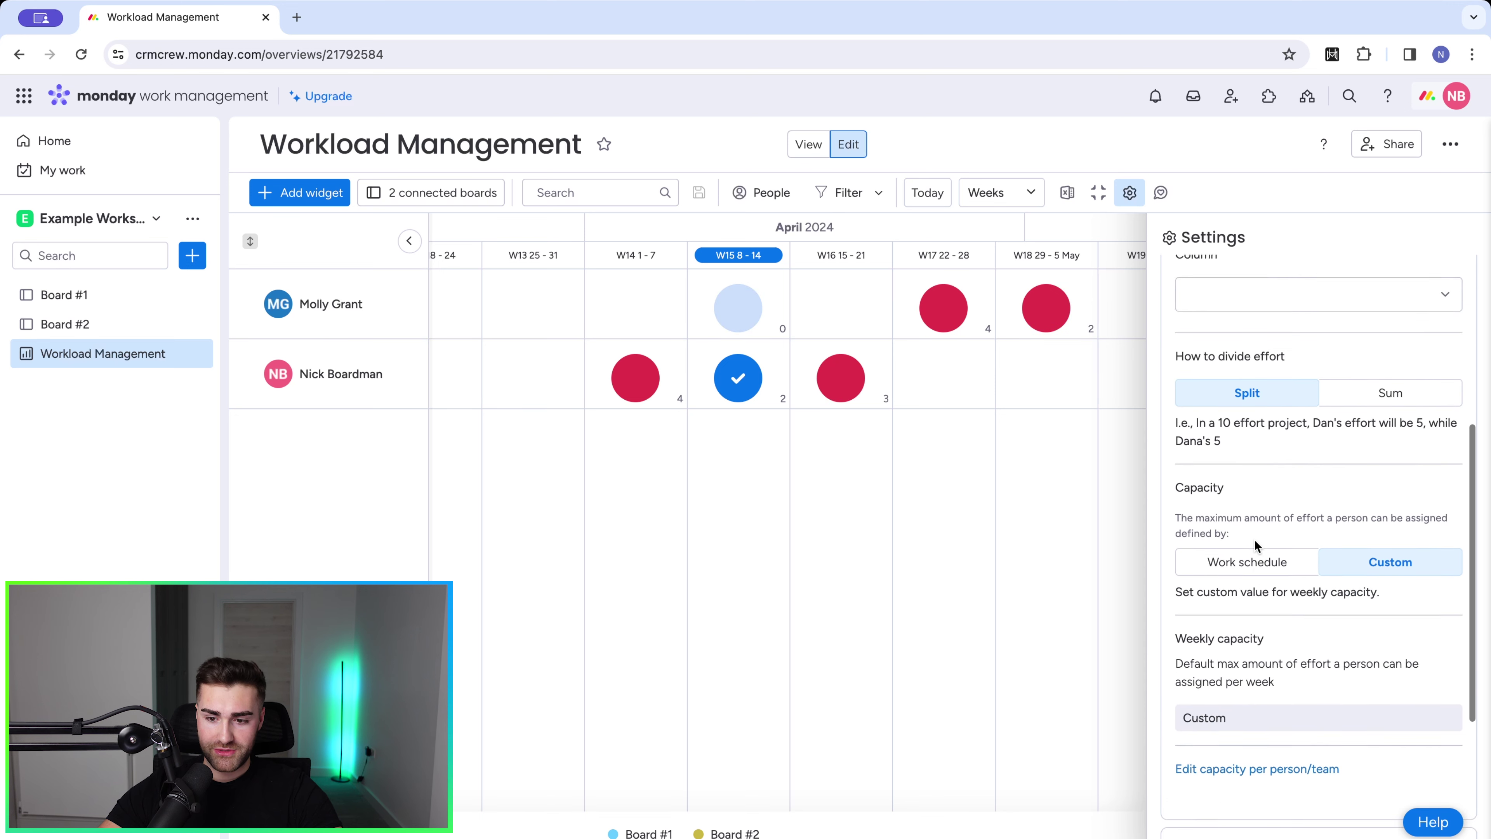
{"action": "scroll", "coordinate": [1232, 440], "scroll_direction": "up", "scroll_amount": 1}
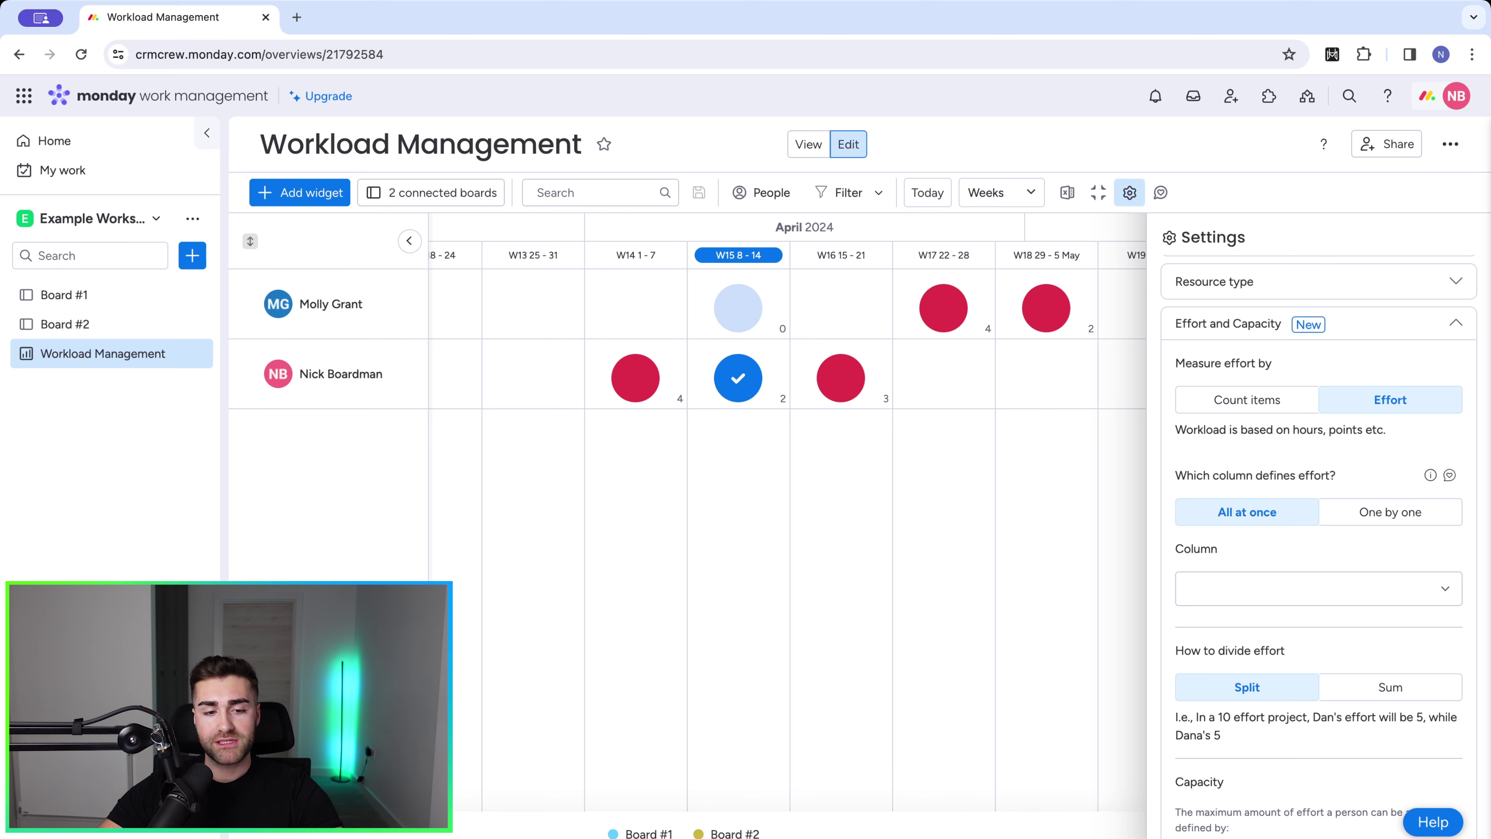
{"action": "left_click", "coordinate": [43, 328]}
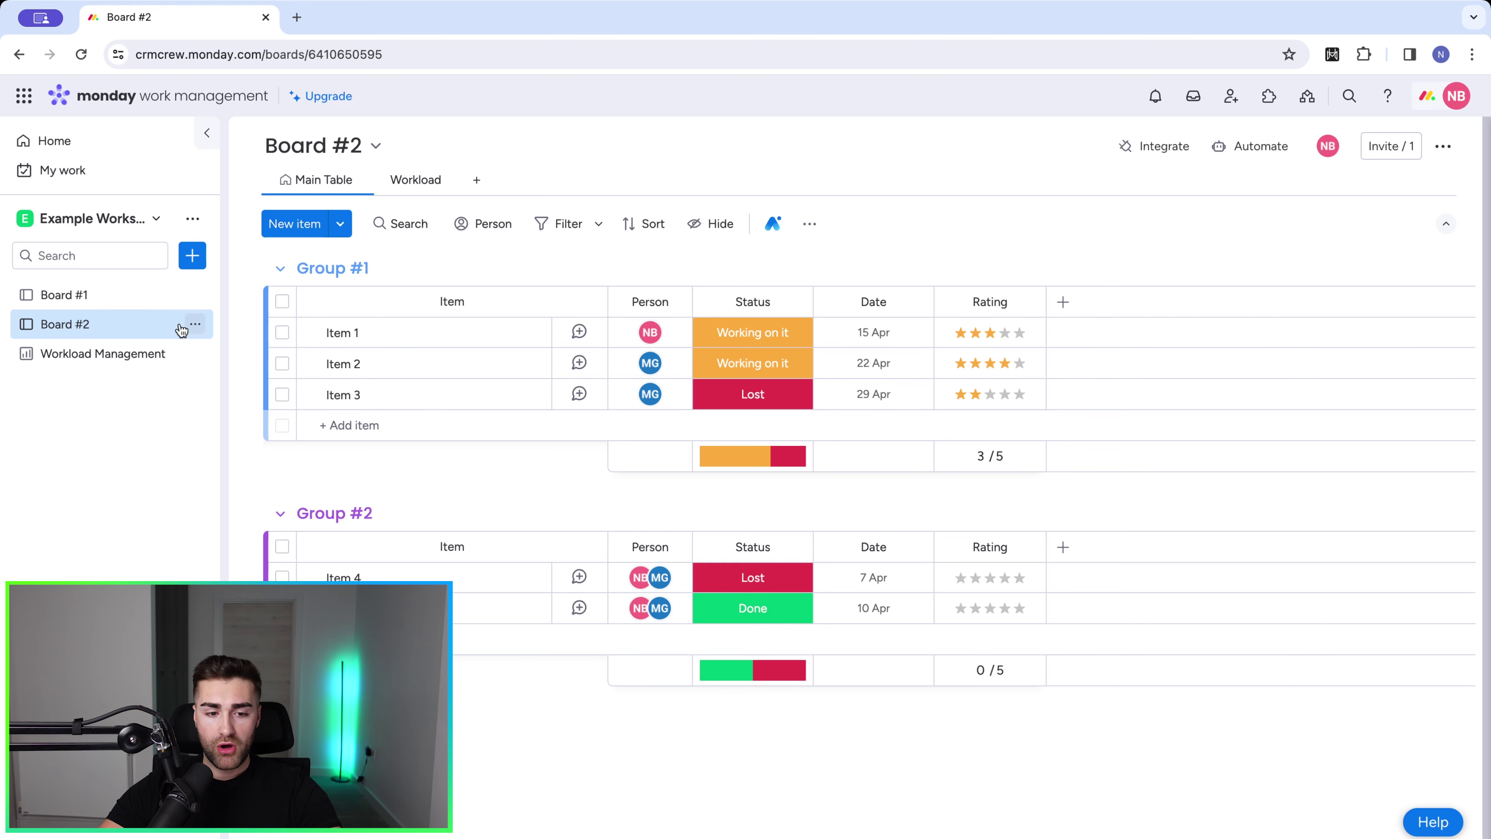
Back on the dashboard, set Rating as the effort column for all boards at once
{"action": "left_click", "coordinate": [60, 355]}
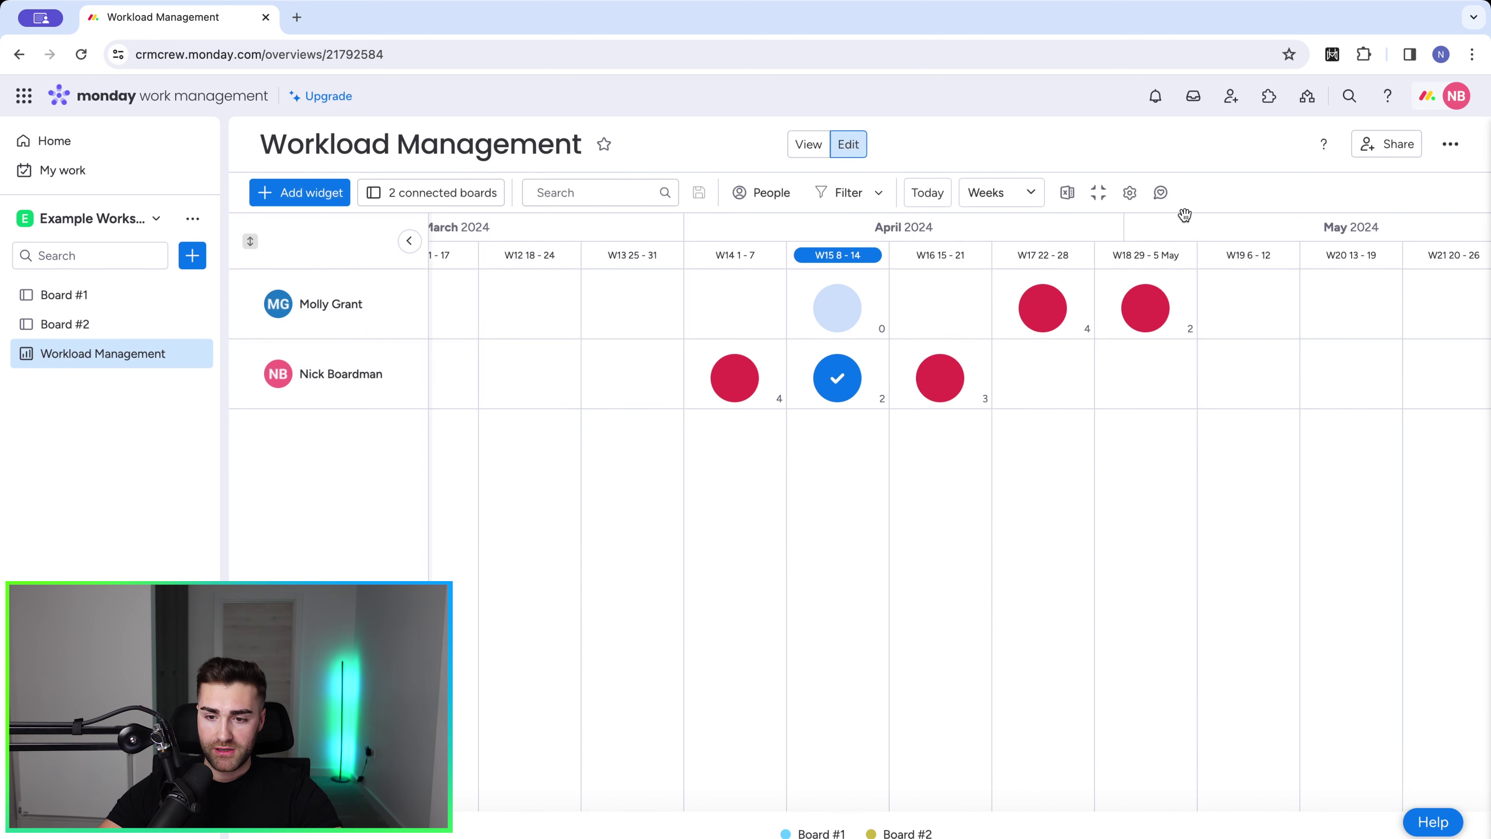
{"action": "left_click", "coordinate": [1125, 195]}
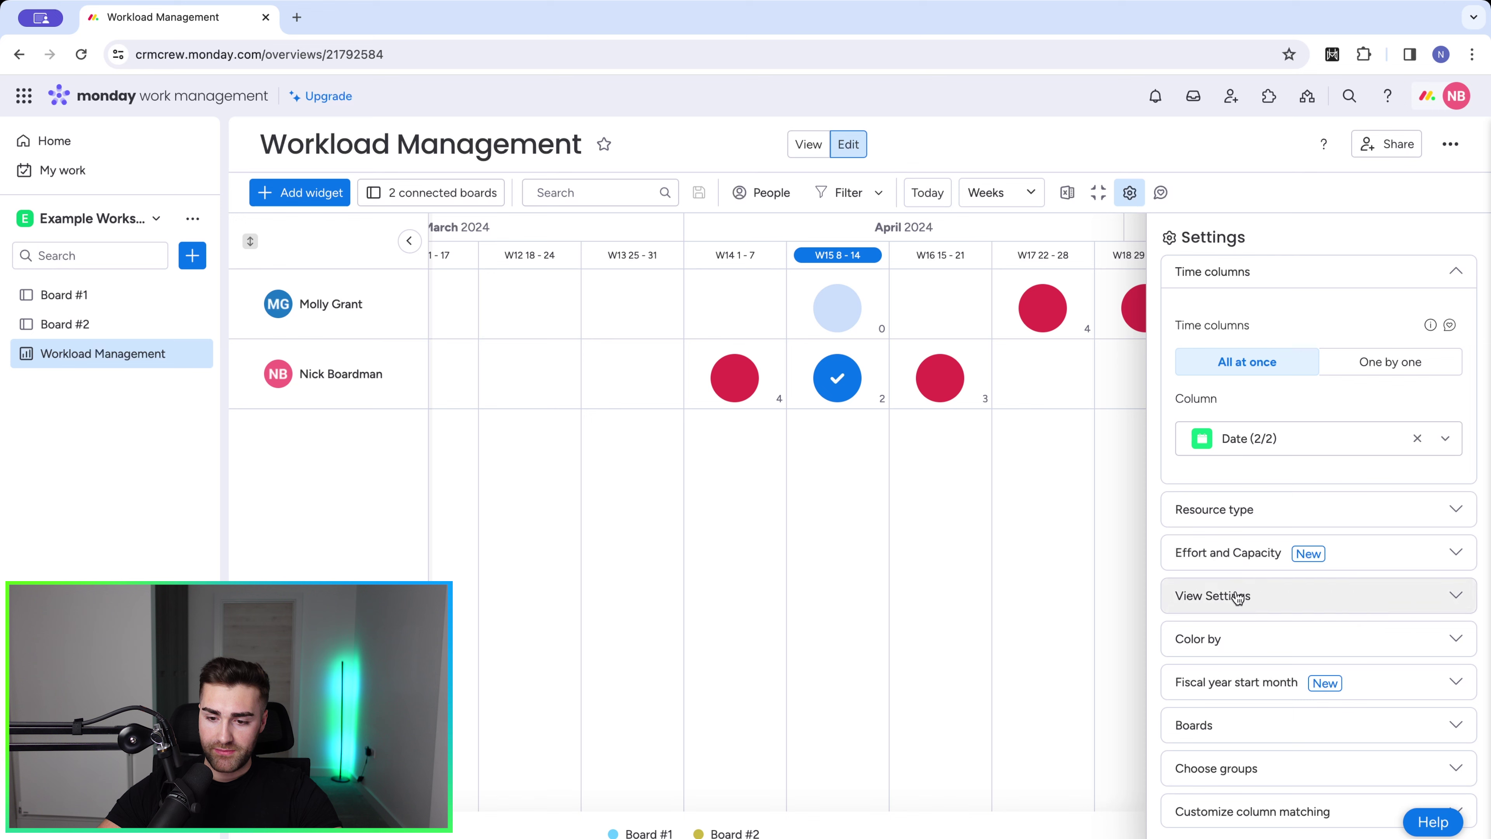
{"action": "left_click", "coordinate": [1228, 552]}
{"action": "left_click", "coordinate": [1304, 543]}
{"action": "scroll", "coordinate": [1302, 543], "scroll_direction": "down", "scroll_amount": 1}
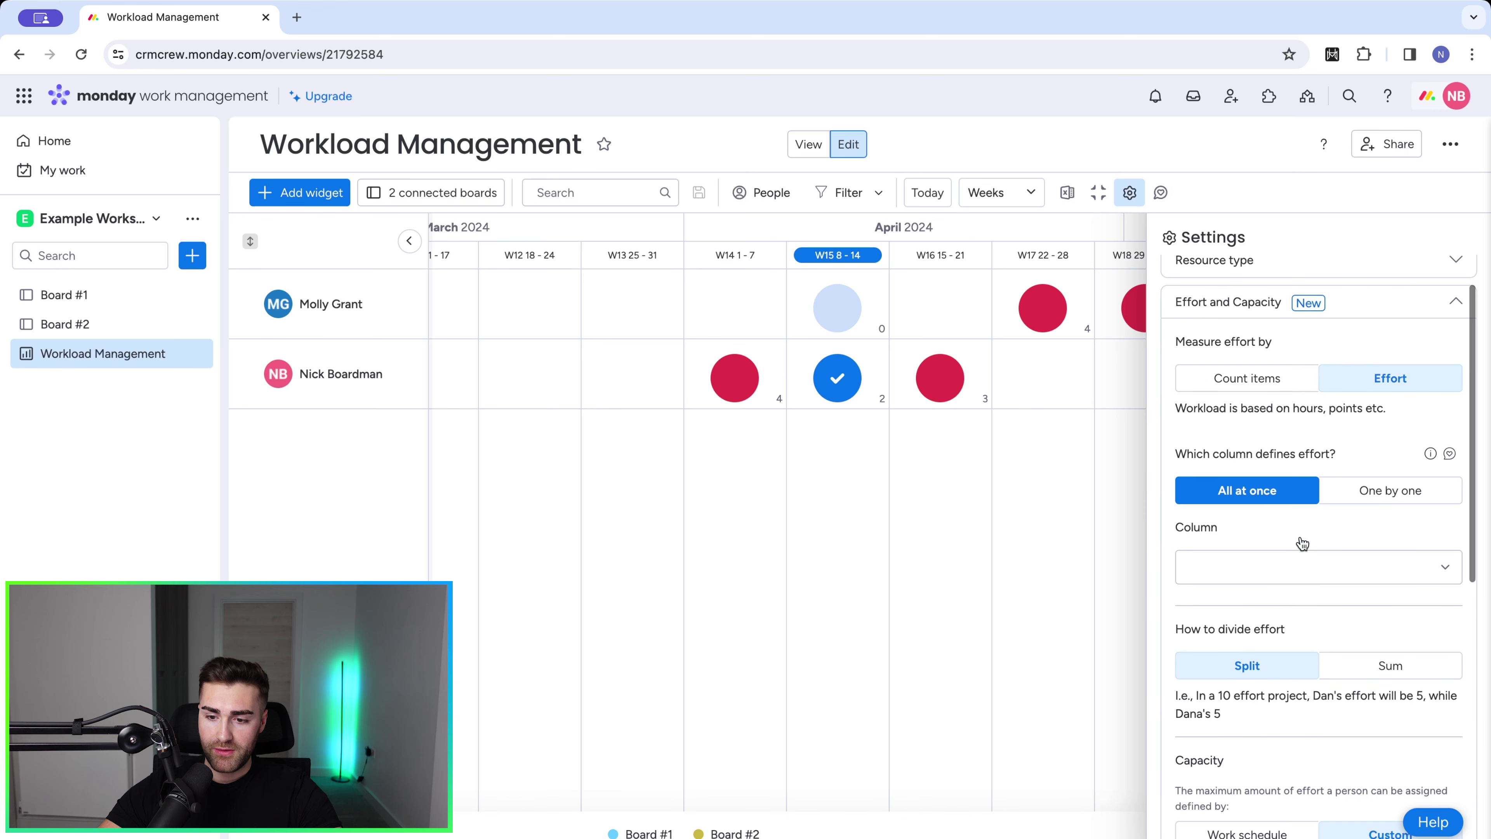
{"action": "scroll", "coordinate": [1338, 414], "scroll_direction": "down", "scroll_amount": 1}
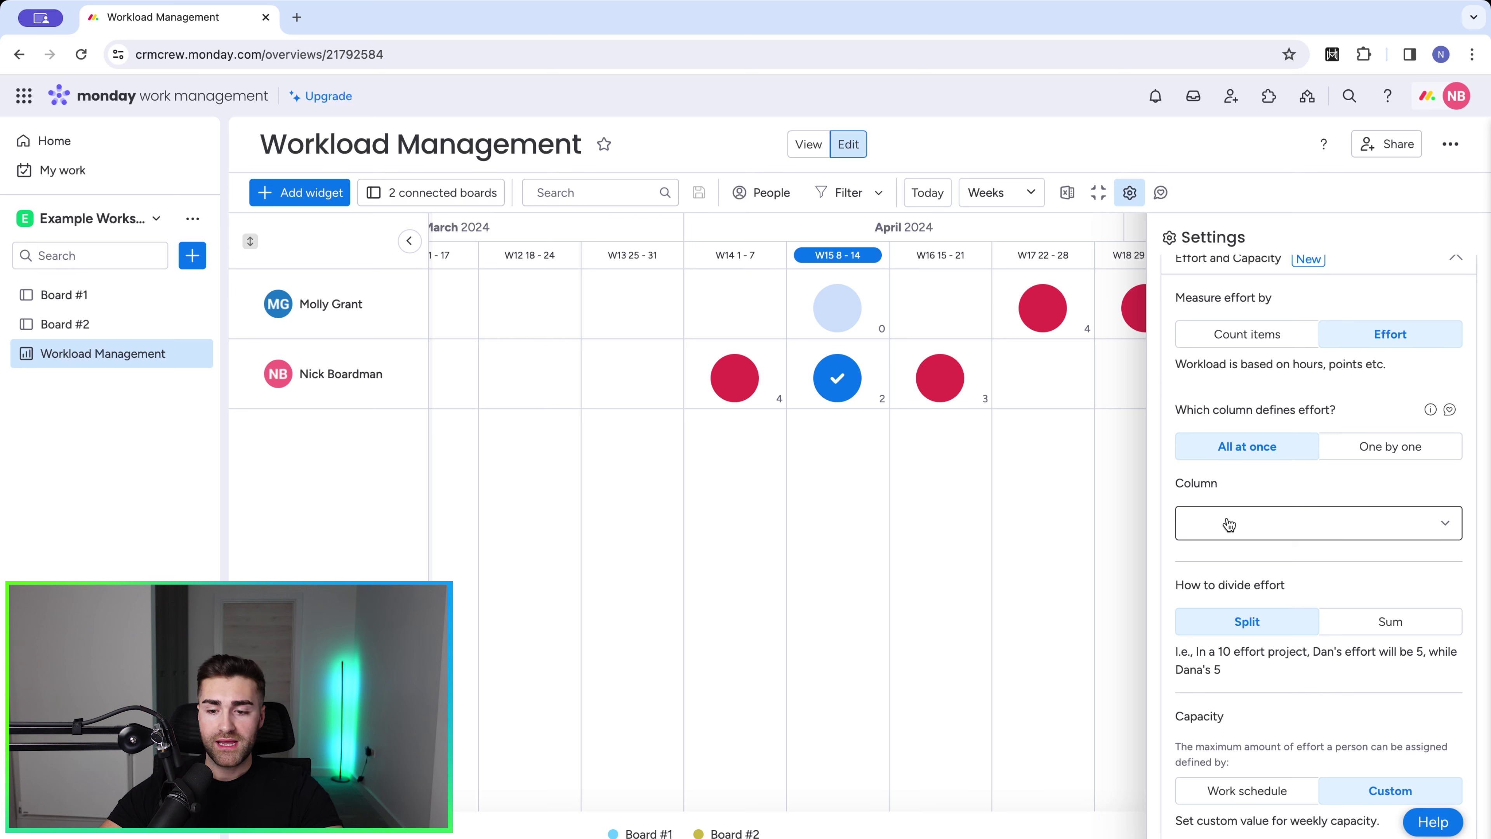
{"action": "left_click", "coordinate": [1234, 452]}
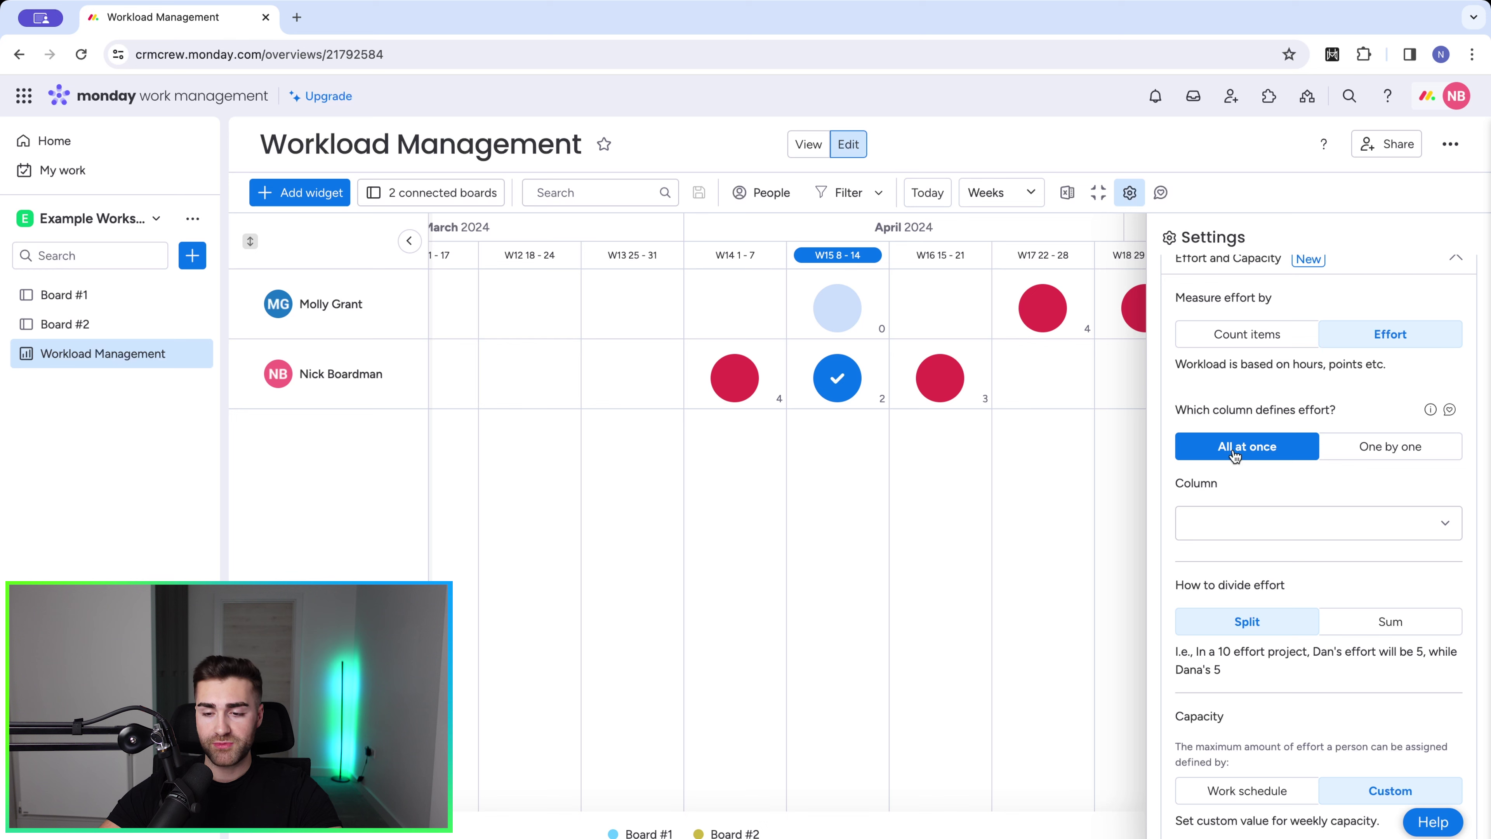
{"action": "left_click", "coordinate": [1249, 518]}
{"action": "left_click", "coordinate": [1218, 579]}
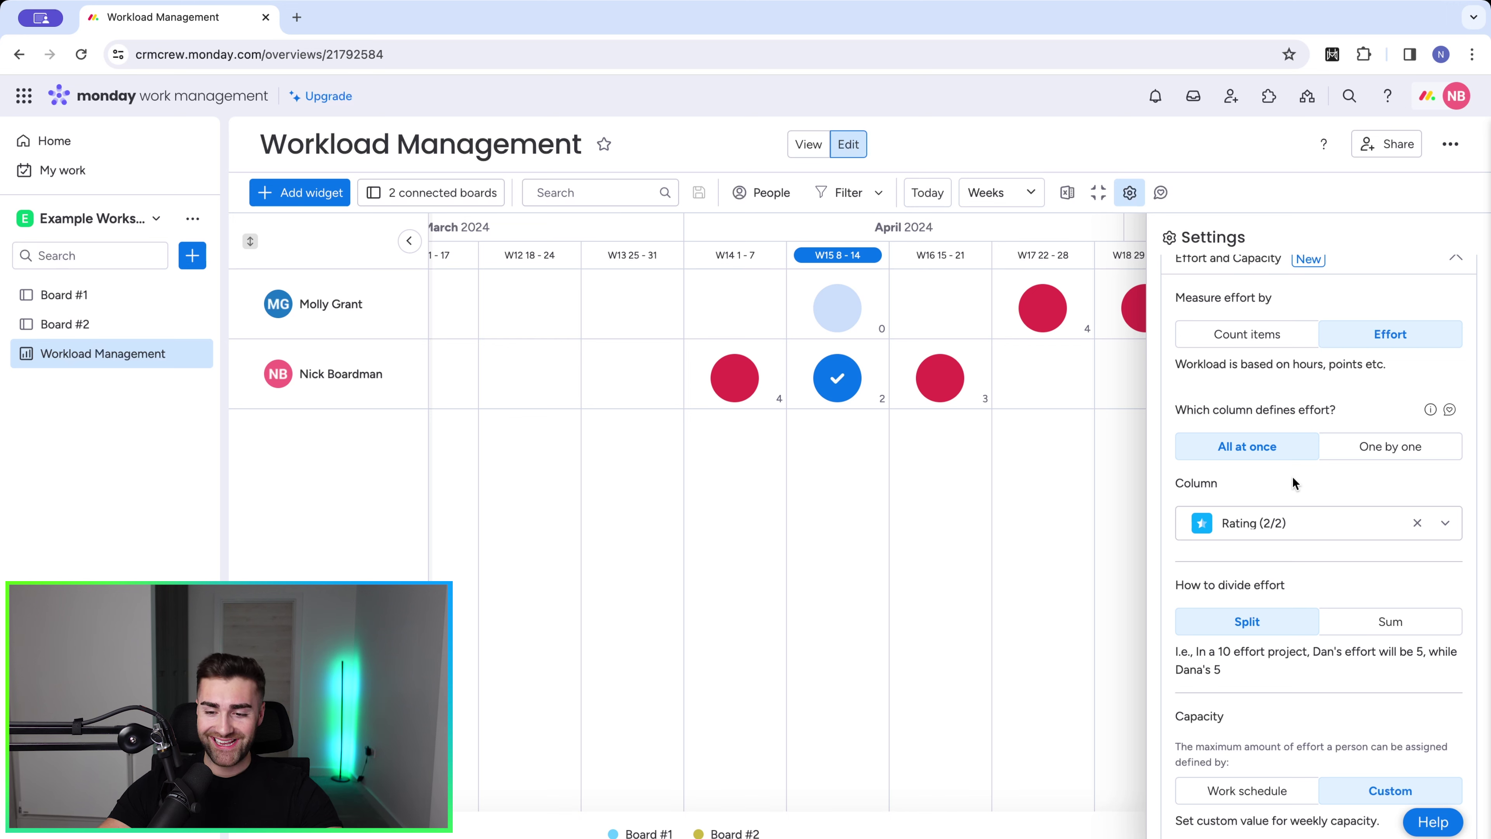
{"action": "mouse_move", "coordinate": [1263, 525]}
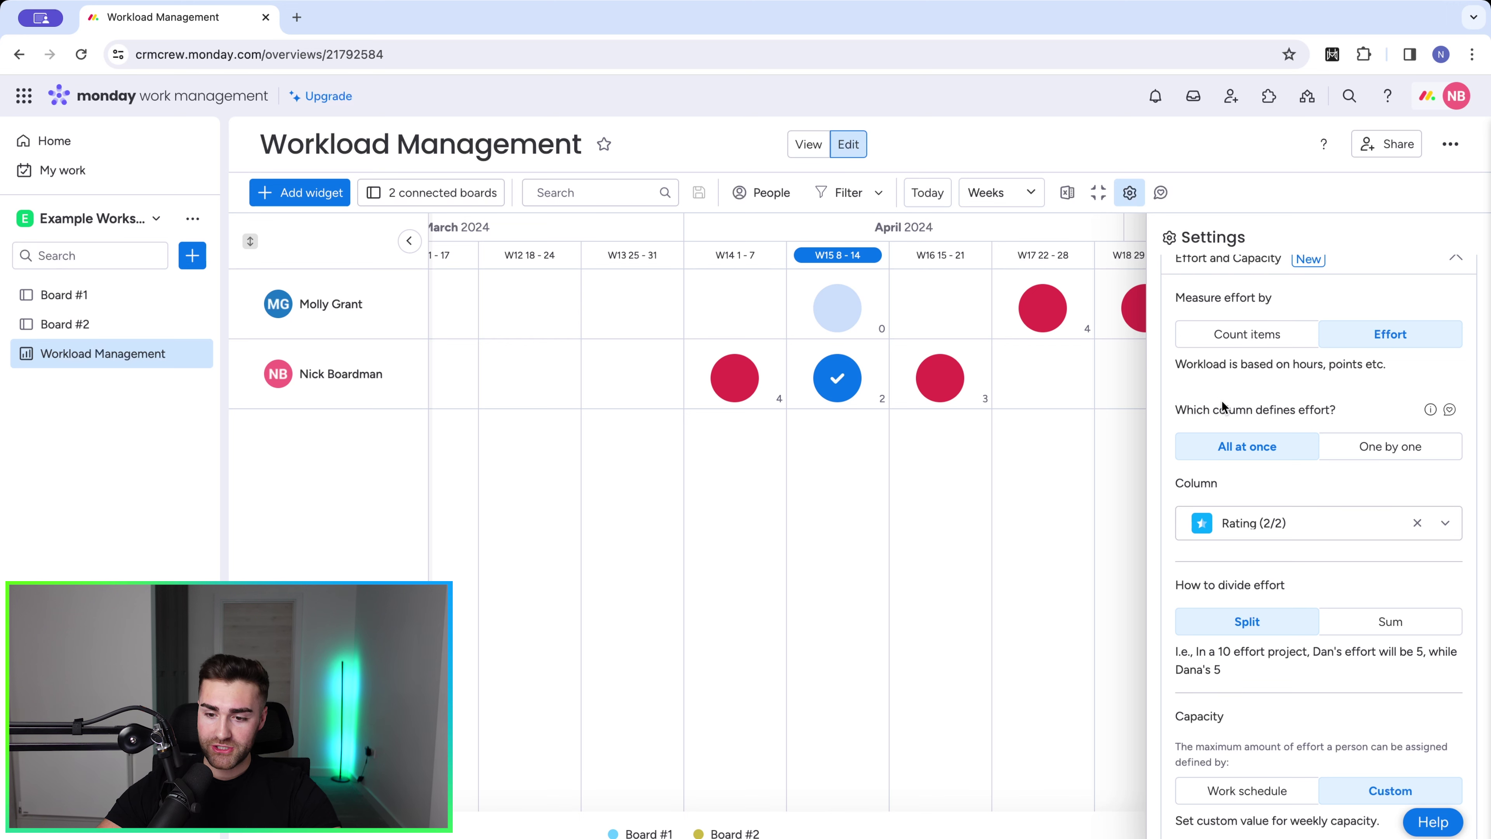
Switch effort division to Sum and back to Split, then return to Board #2
{"action": "scroll", "coordinate": [1236, 523], "scroll_direction": "down", "scroll_amount": 2}
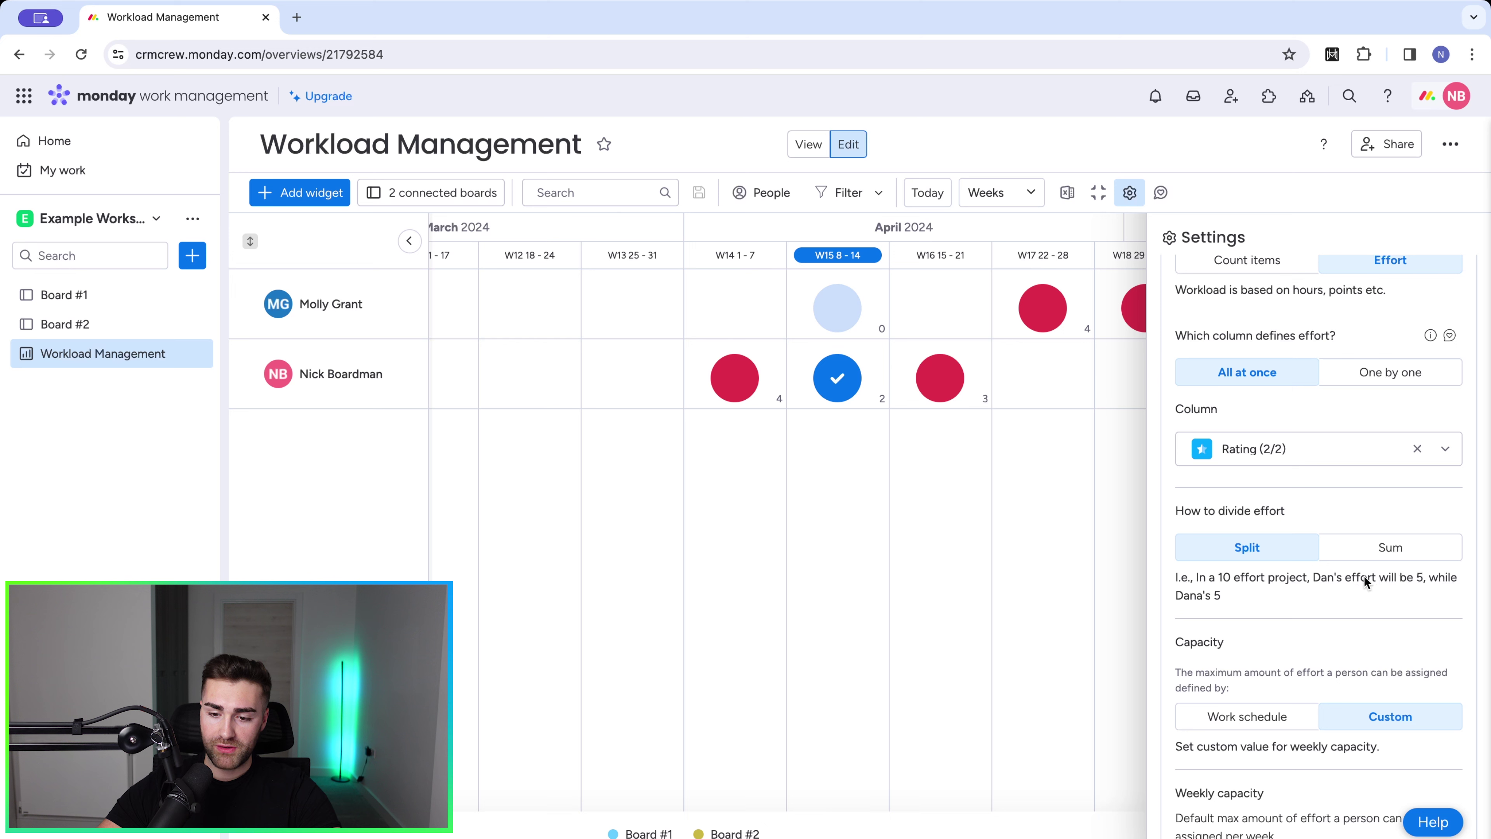
{"action": "left_click", "coordinate": [1416, 553]}
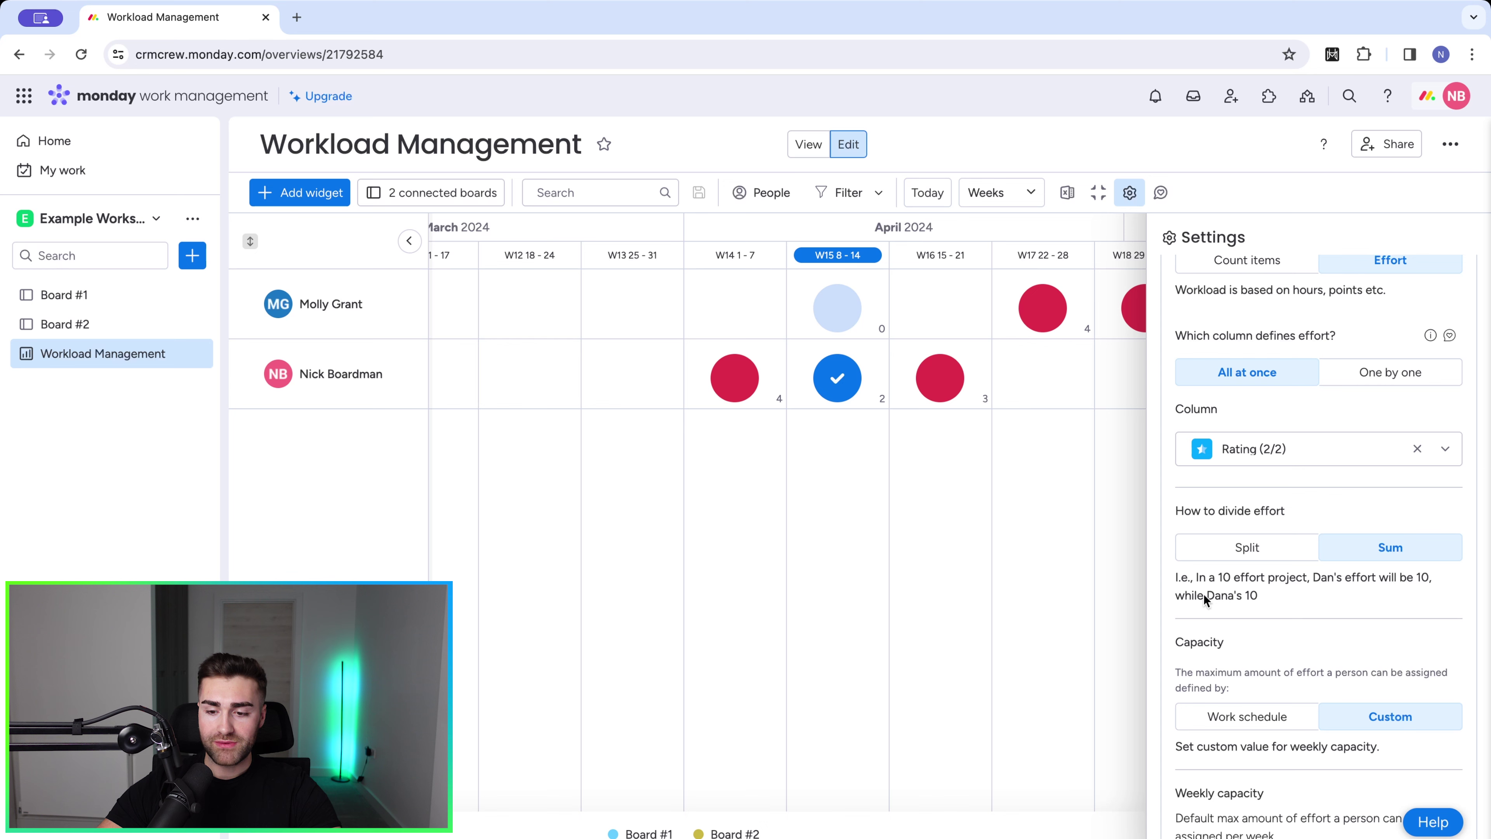
{"action": "left_click", "coordinate": [1248, 553]}
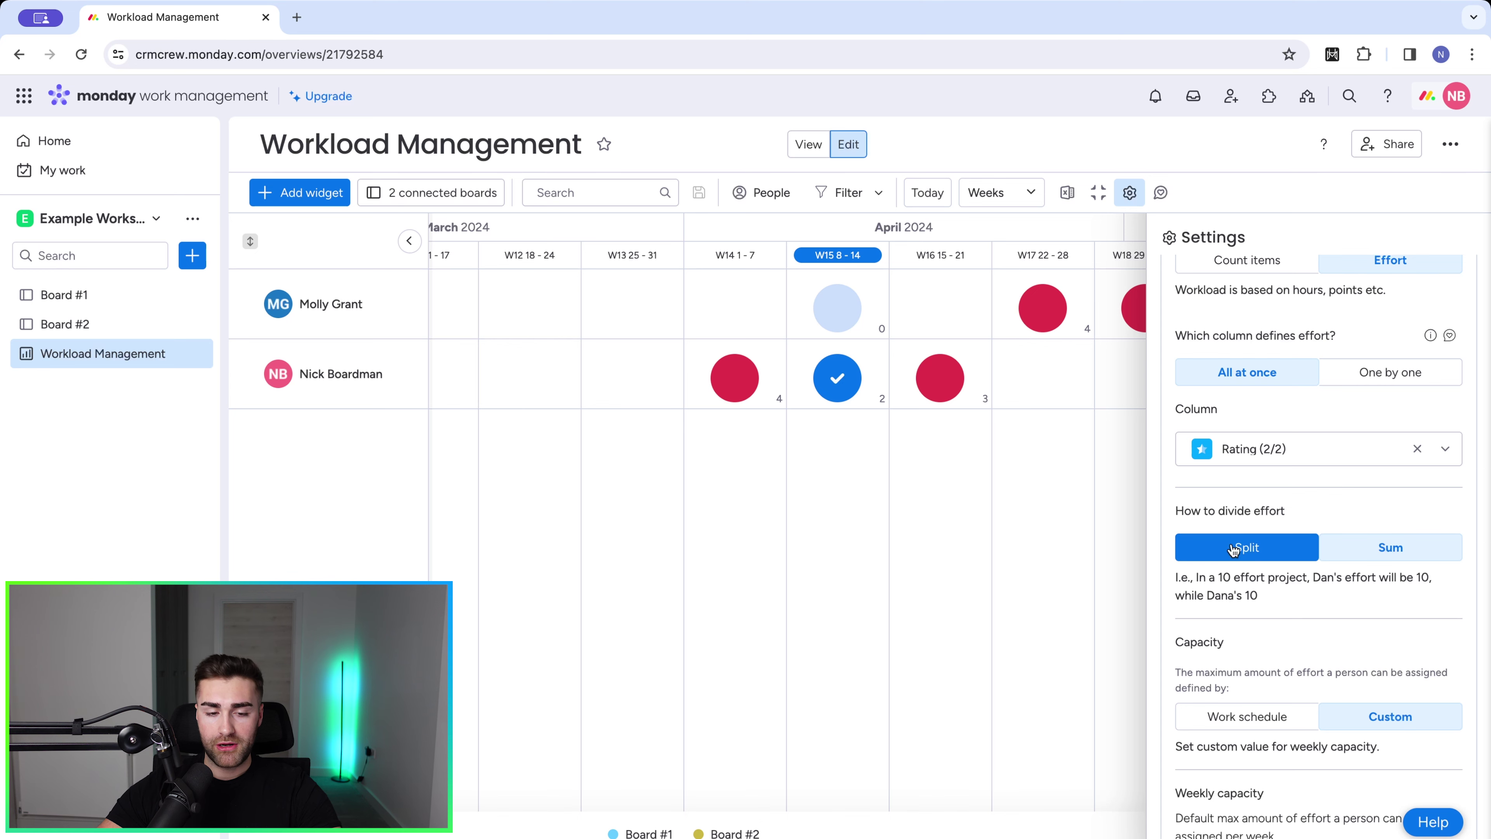
{"action": "left_click", "coordinate": [117, 330]}
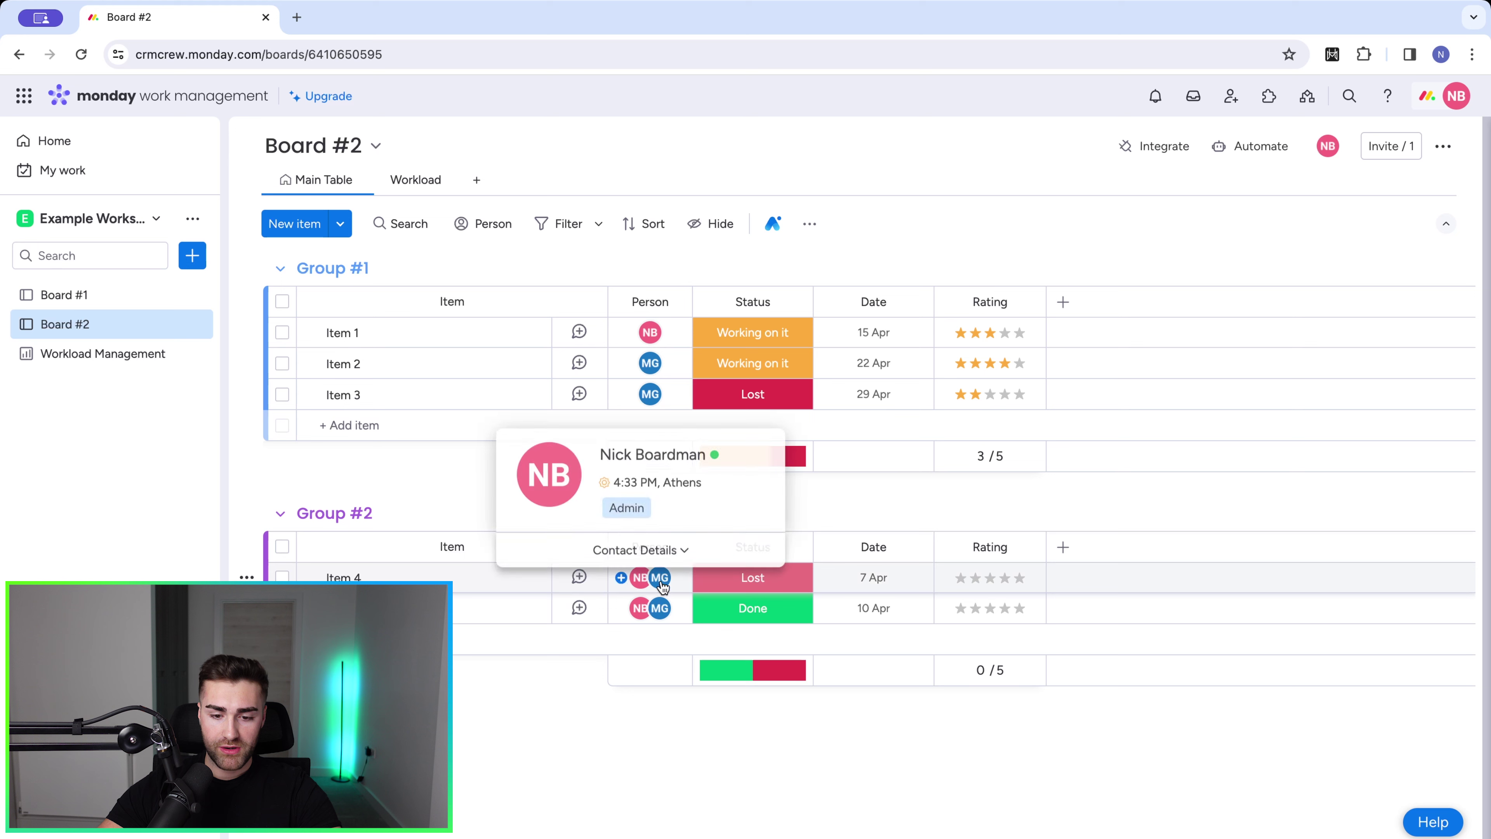
Rate Item 4 five stars, bringing Group #2 to 5 / 5, then go back to Workload Management
{"action": "mouse_move", "coordinate": [668, 581]}
{"action": "left_click", "coordinate": [1020, 578]}
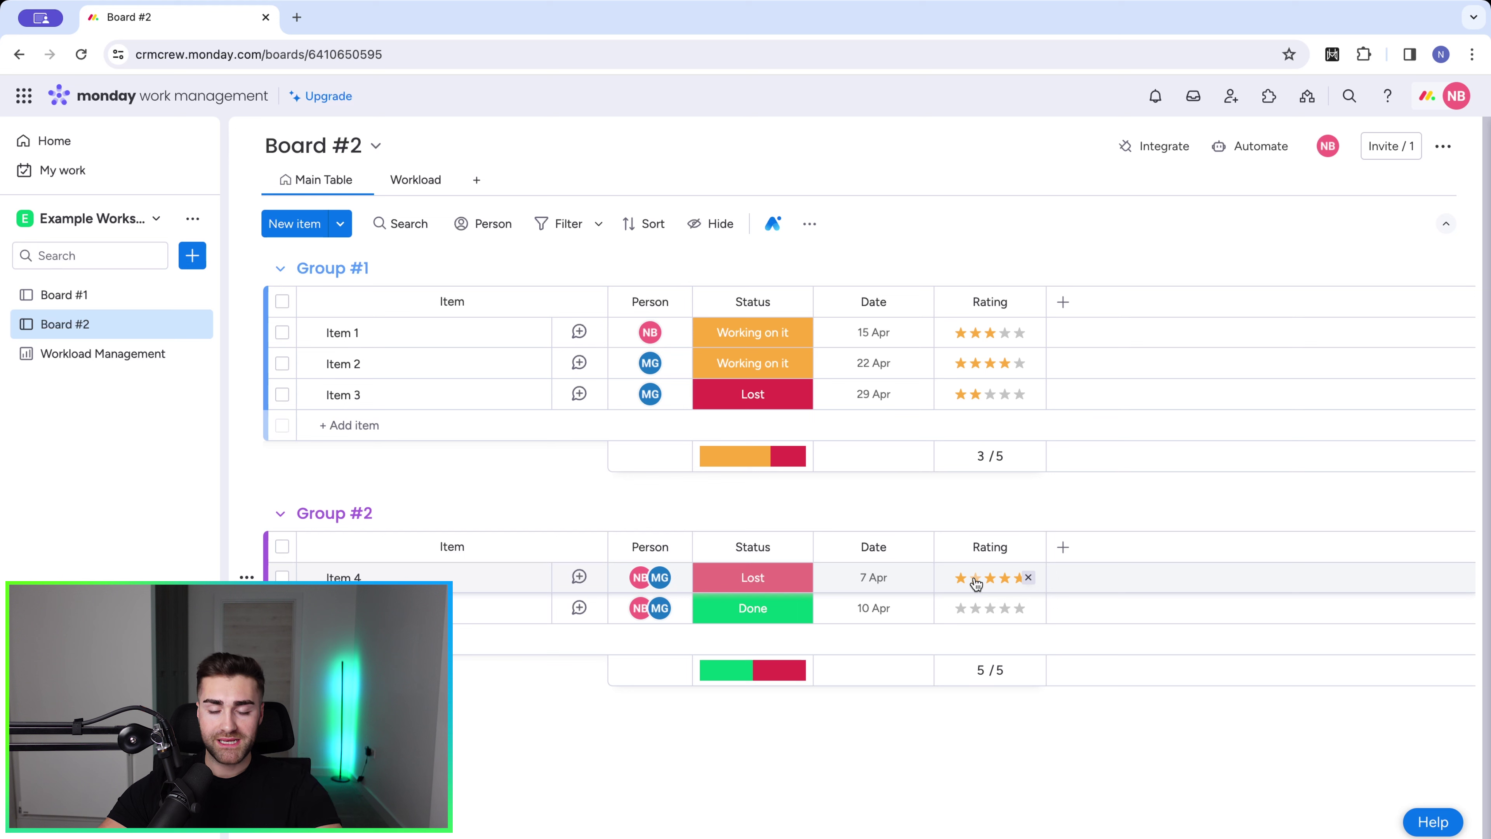
{"action": "mouse_move", "coordinate": [641, 582]}
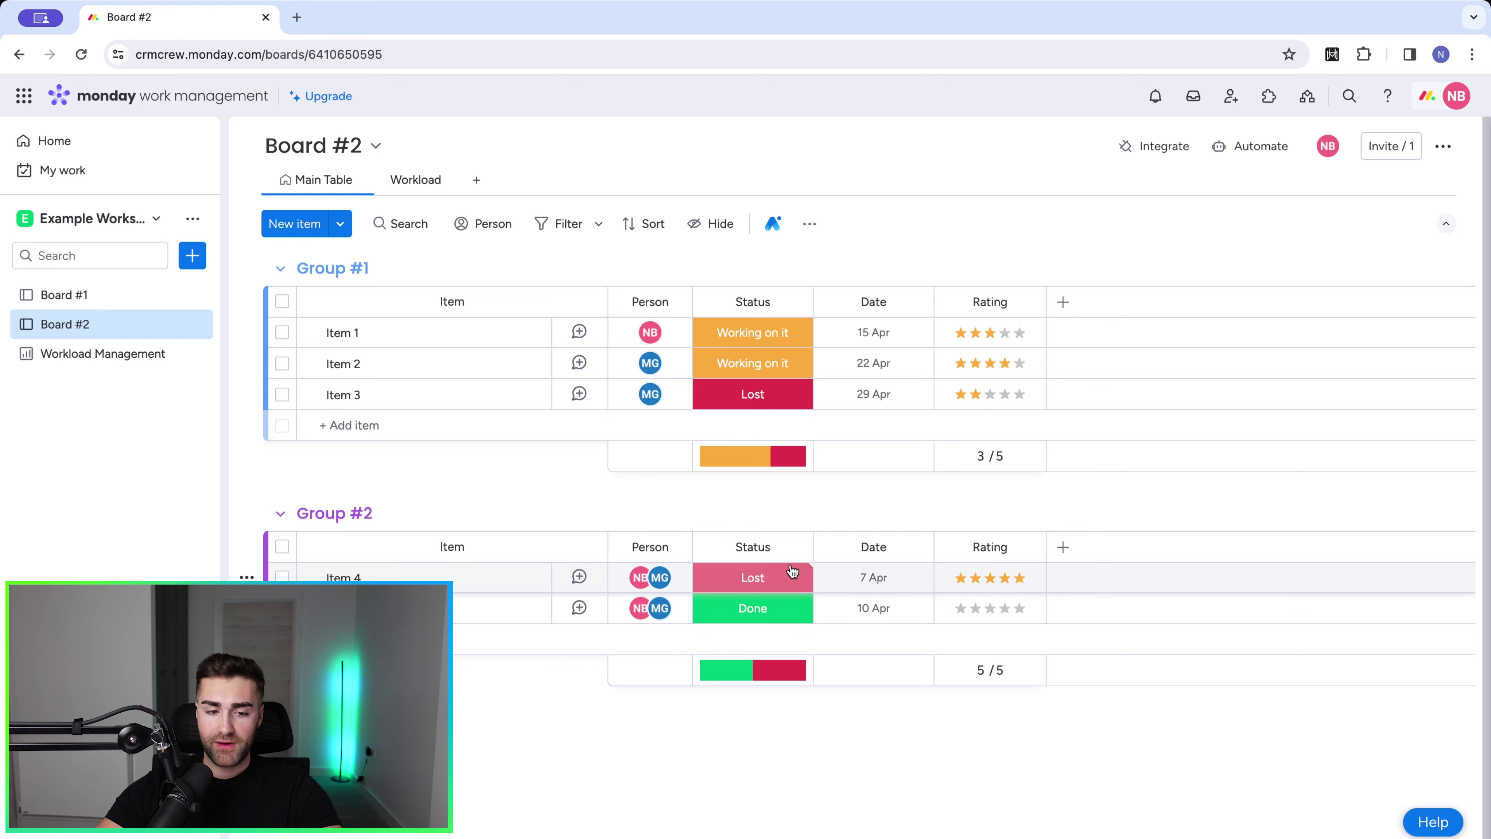
{"action": "left_click", "coordinate": [106, 355]}
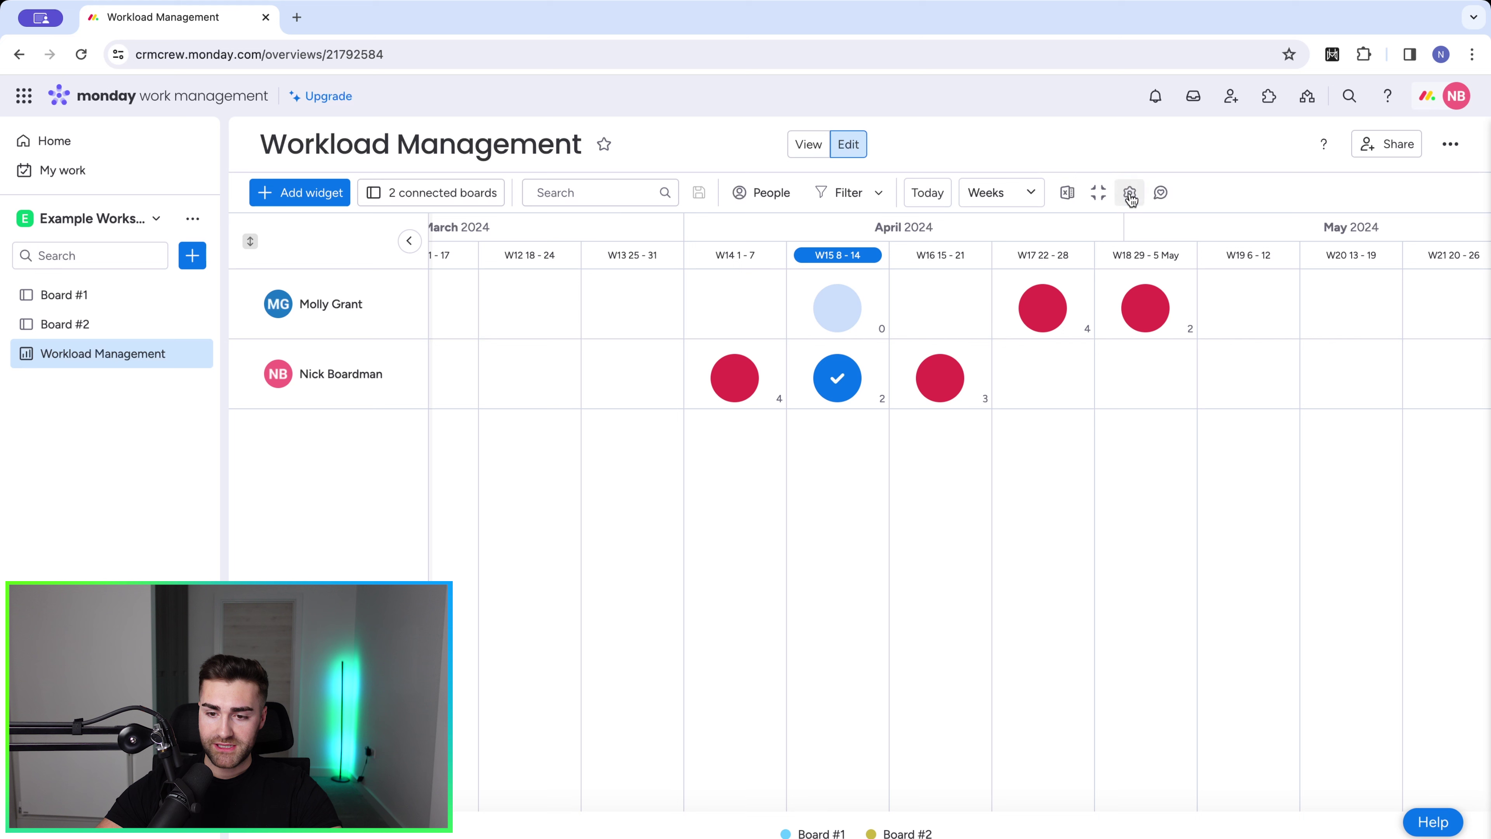
Set the workload widget's effort to Split among assignees and capacity to Work schedule
{"action": "left_click", "coordinate": [1130, 193]}
{"action": "left_click", "coordinate": [1256, 552]}
{"action": "scroll", "coordinate": [1241, 617], "scroll_direction": "down", "scroll_amount": 3}
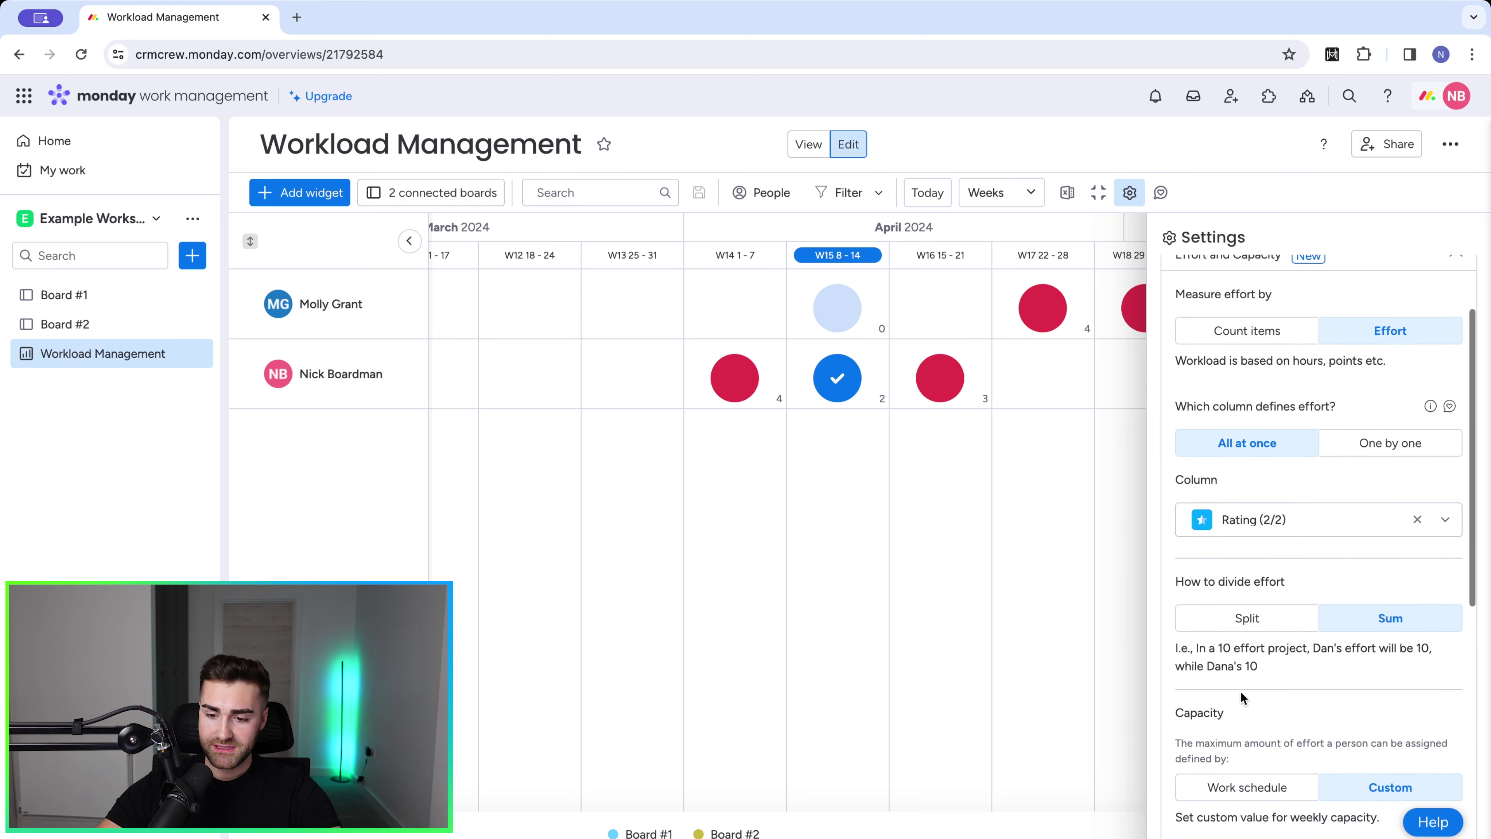
{"action": "left_click", "coordinate": [1247, 561]}
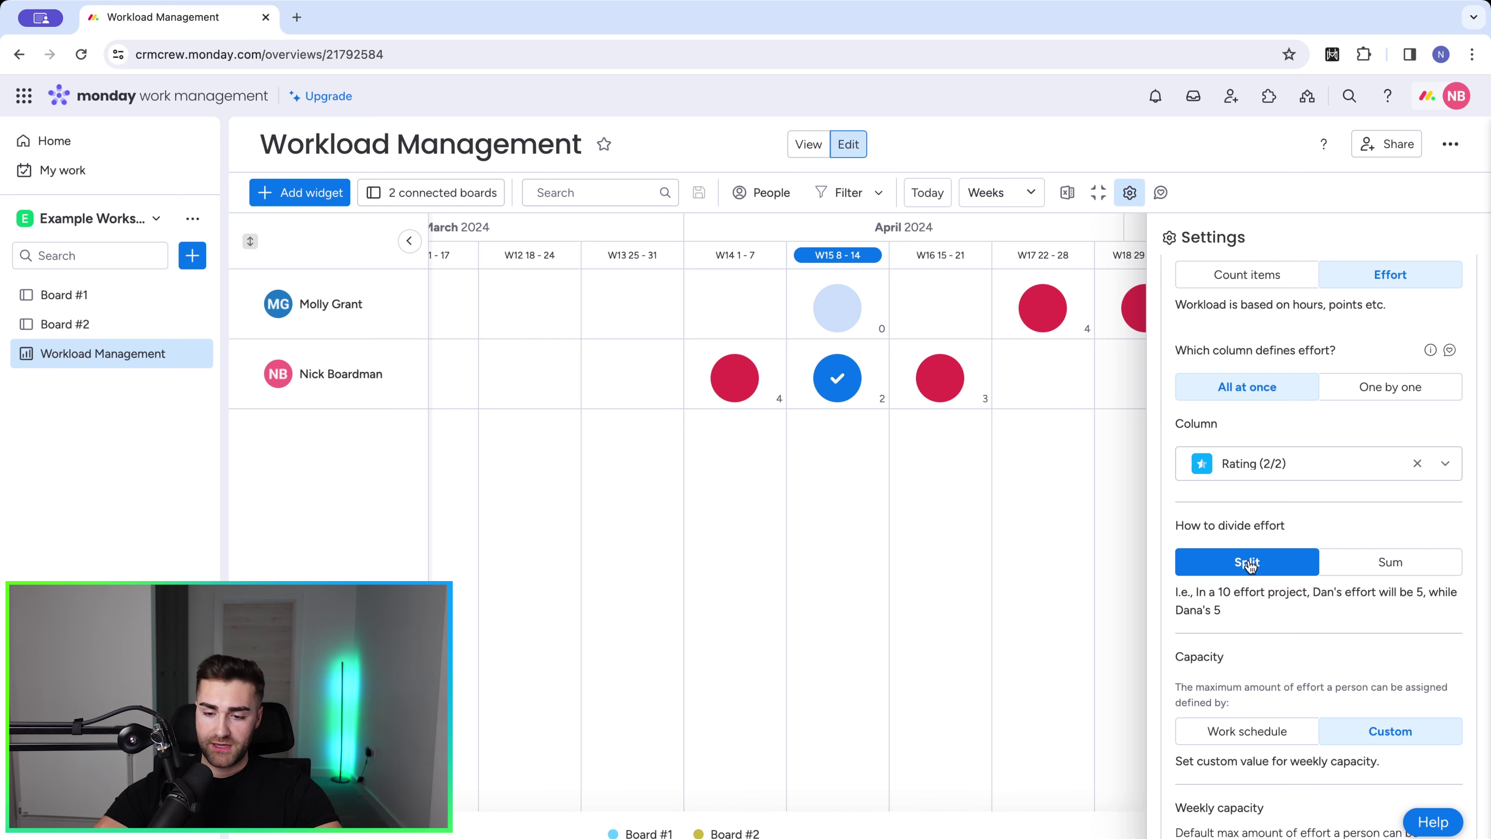
{"action": "scroll", "coordinate": [1198, 464], "scroll_direction": "down", "scroll_amount": 3}
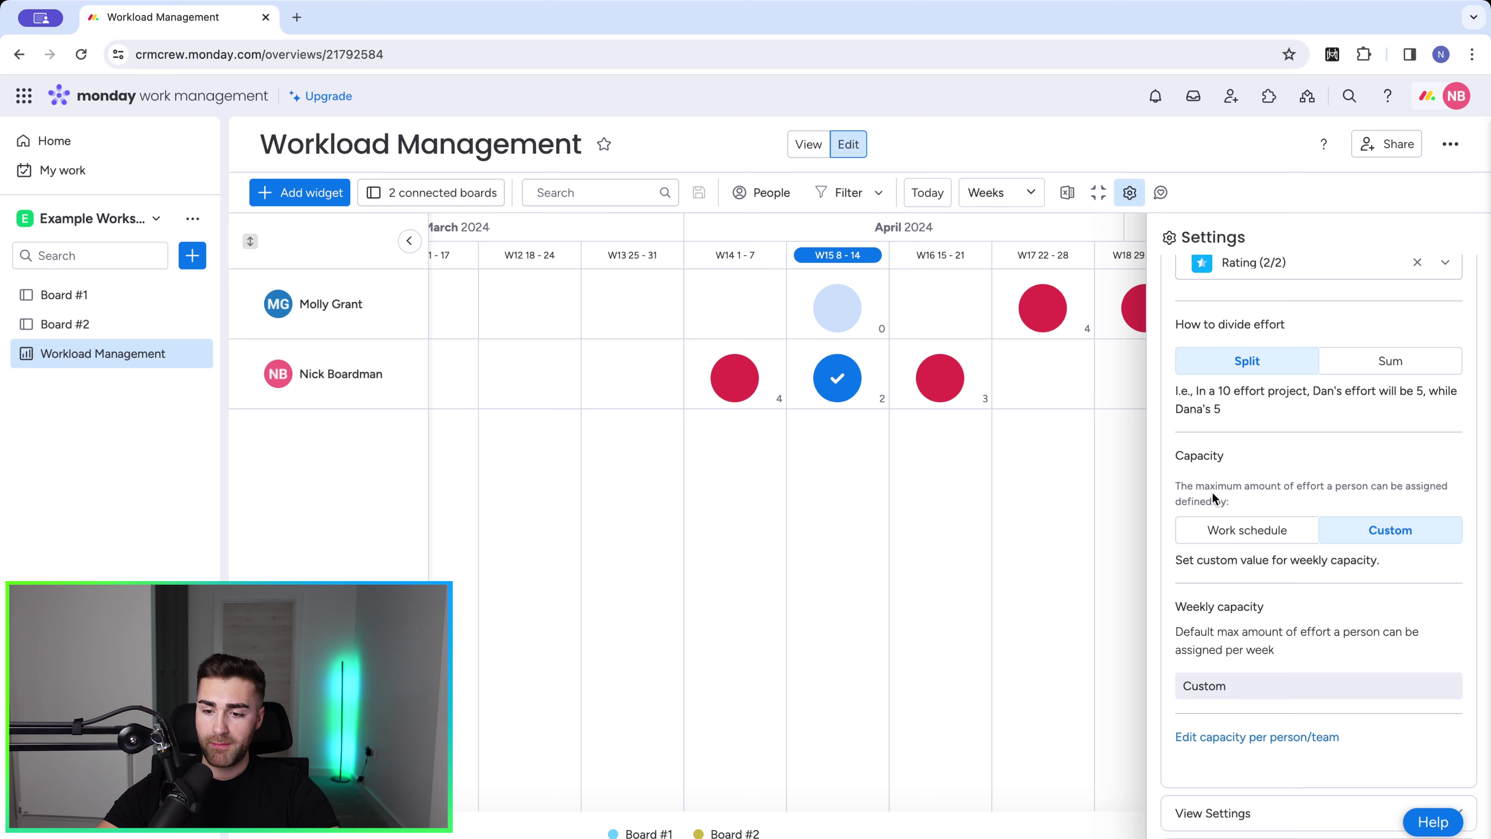
{"action": "left_click", "coordinate": [1232, 532]}
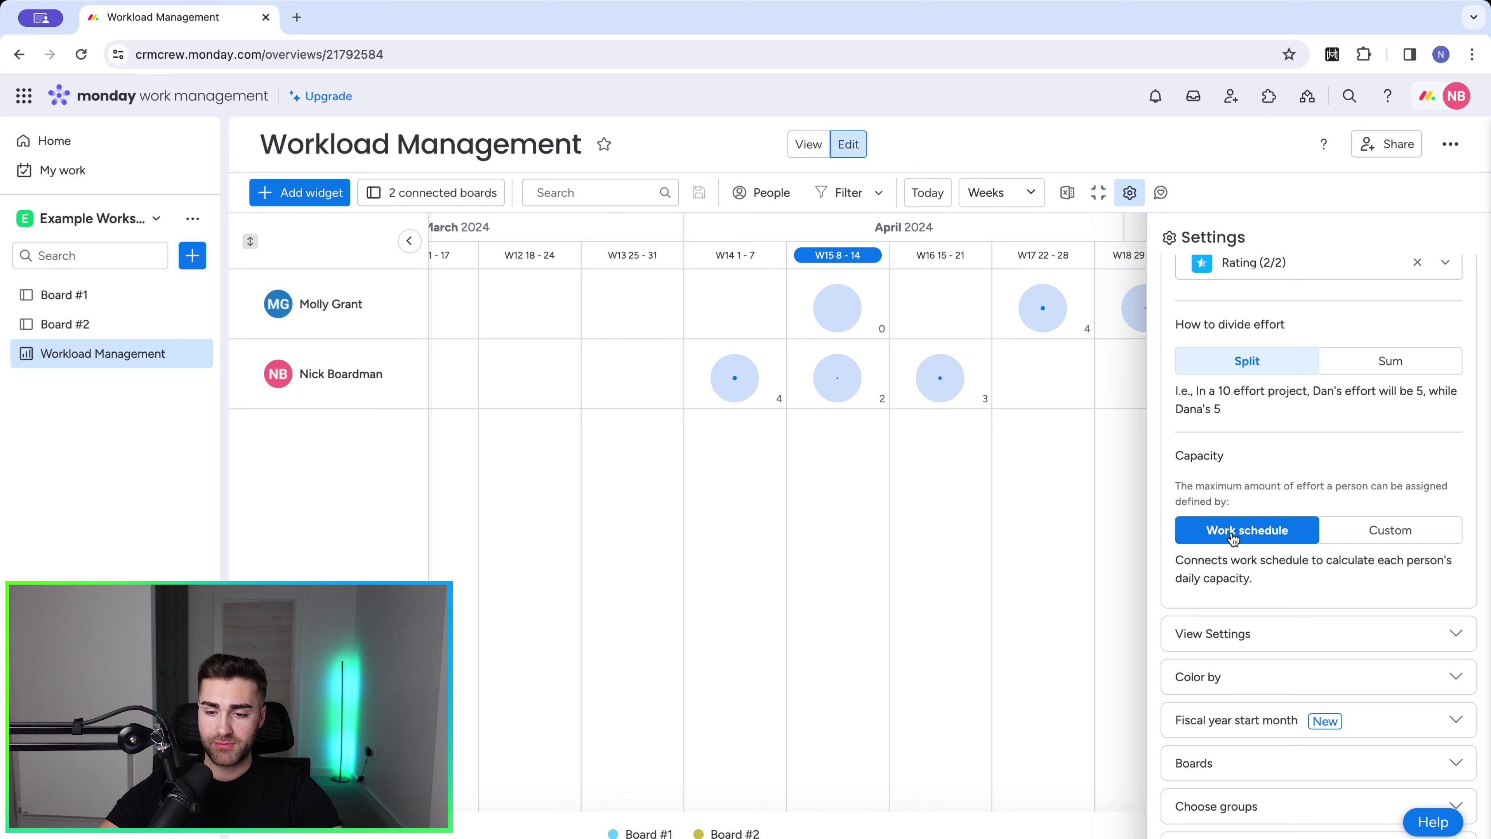
Switch capacity back to Custom and inspect the items behind one week's workload
{"action": "left_click", "coordinate": [1368, 535]}
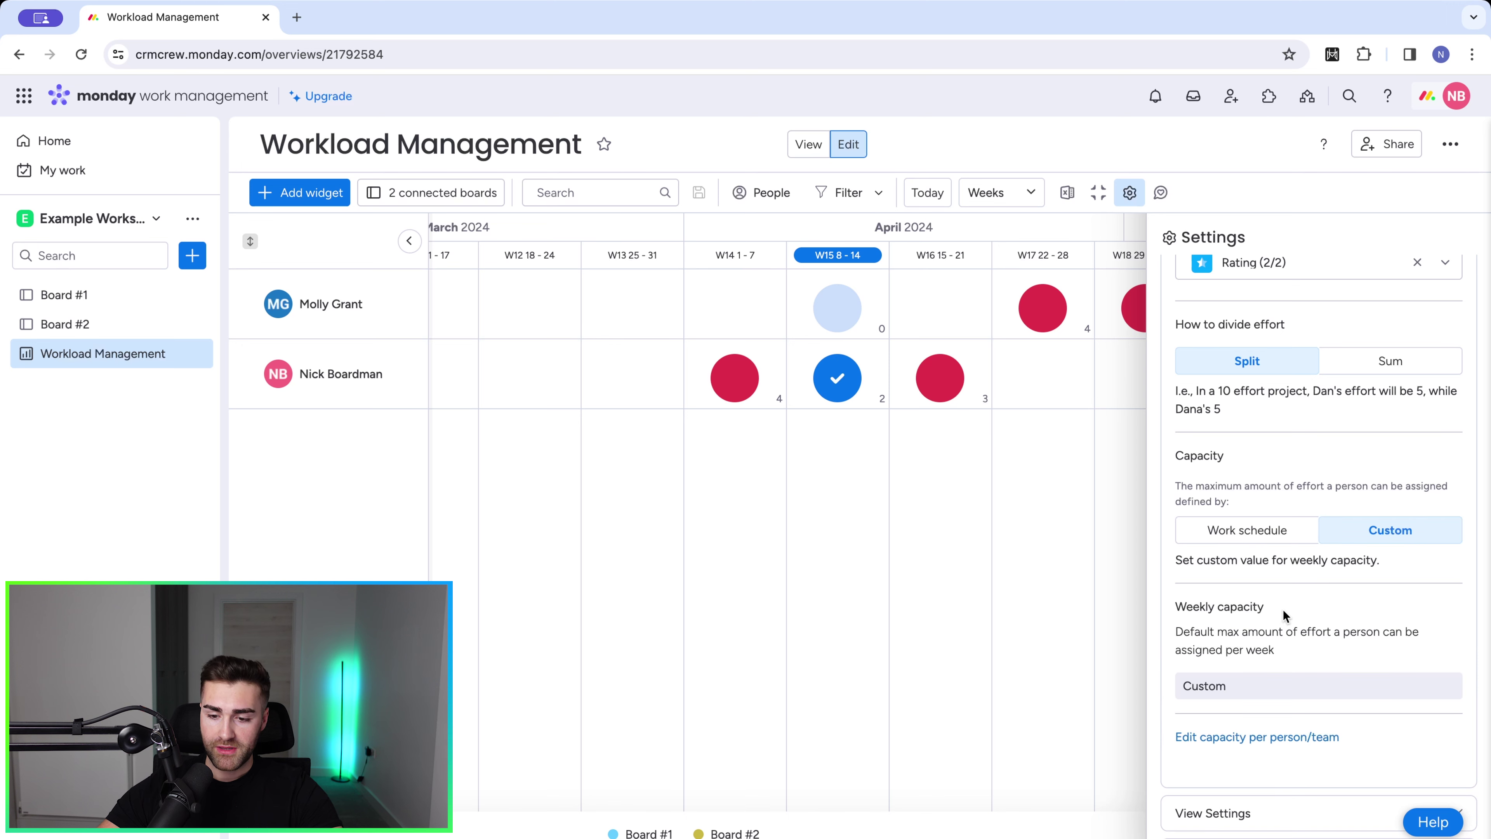
{"action": "scroll", "coordinate": [1282, 609], "scroll_direction": "down", "scroll_amount": 2}
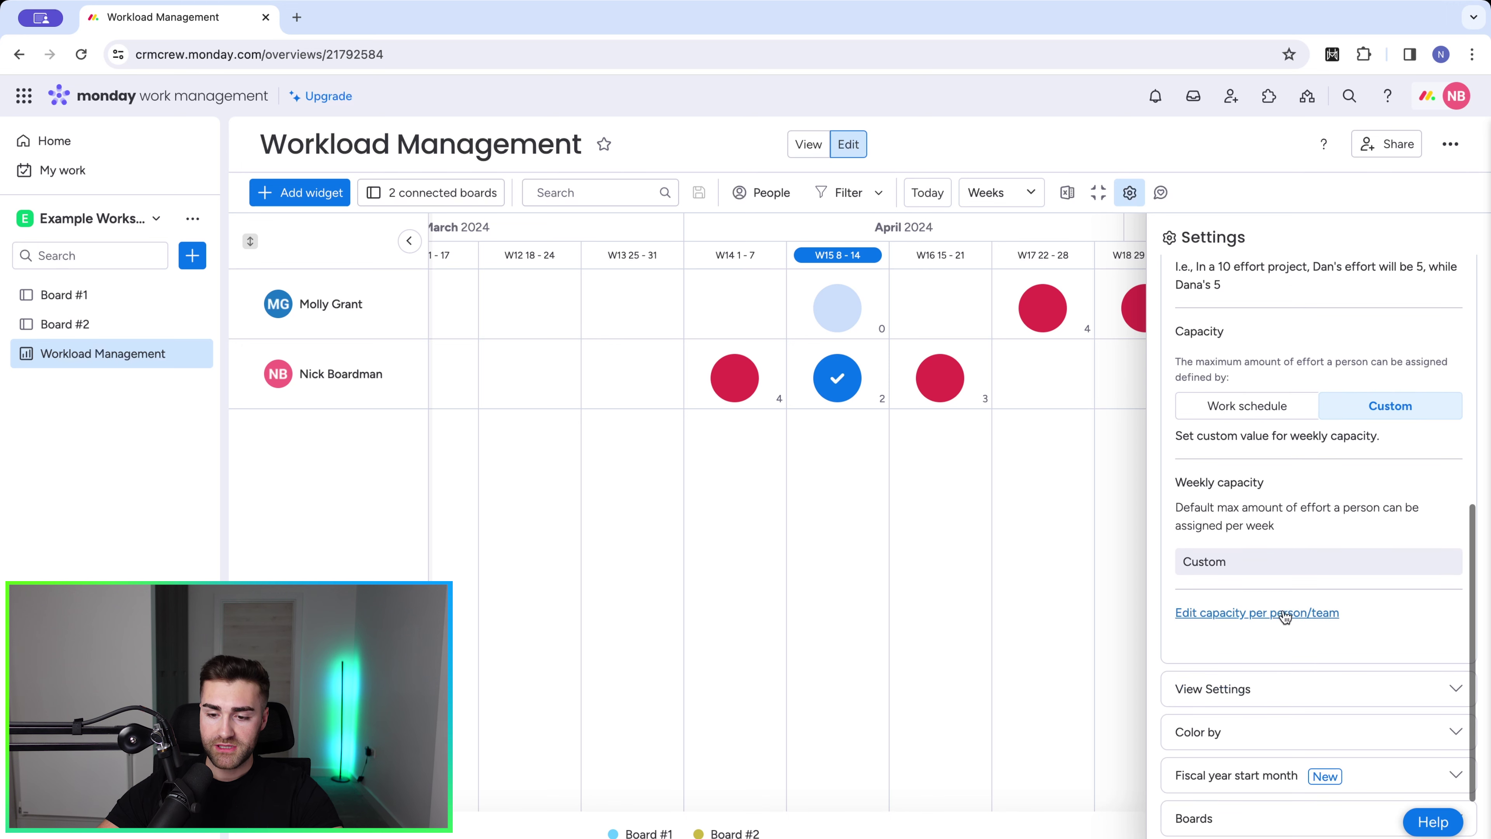
{"action": "left_click", "coordinate": [1253, 614]}
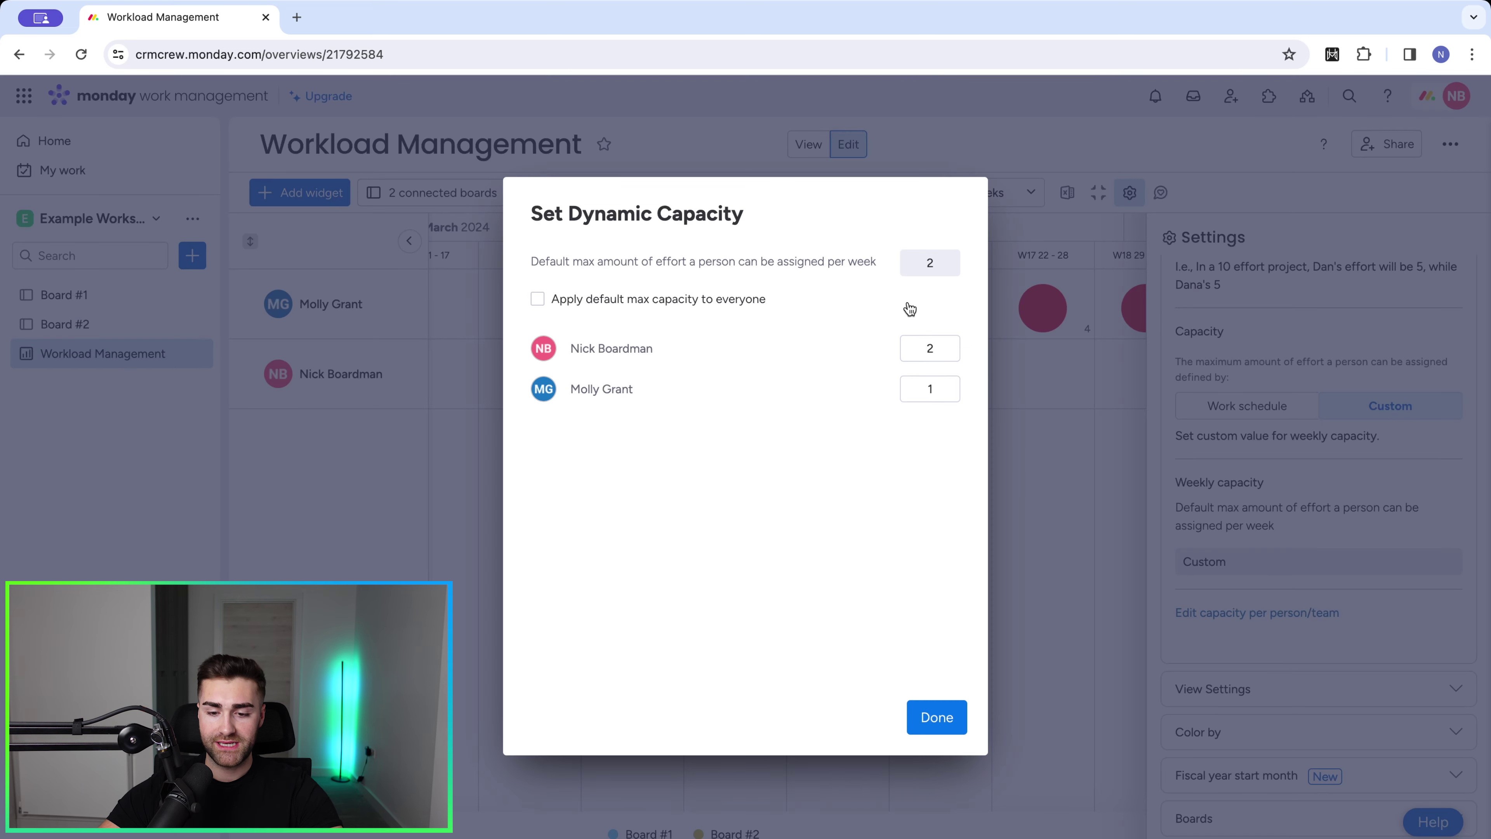
{"action": "left_click", "coordinate": [938, 715]}
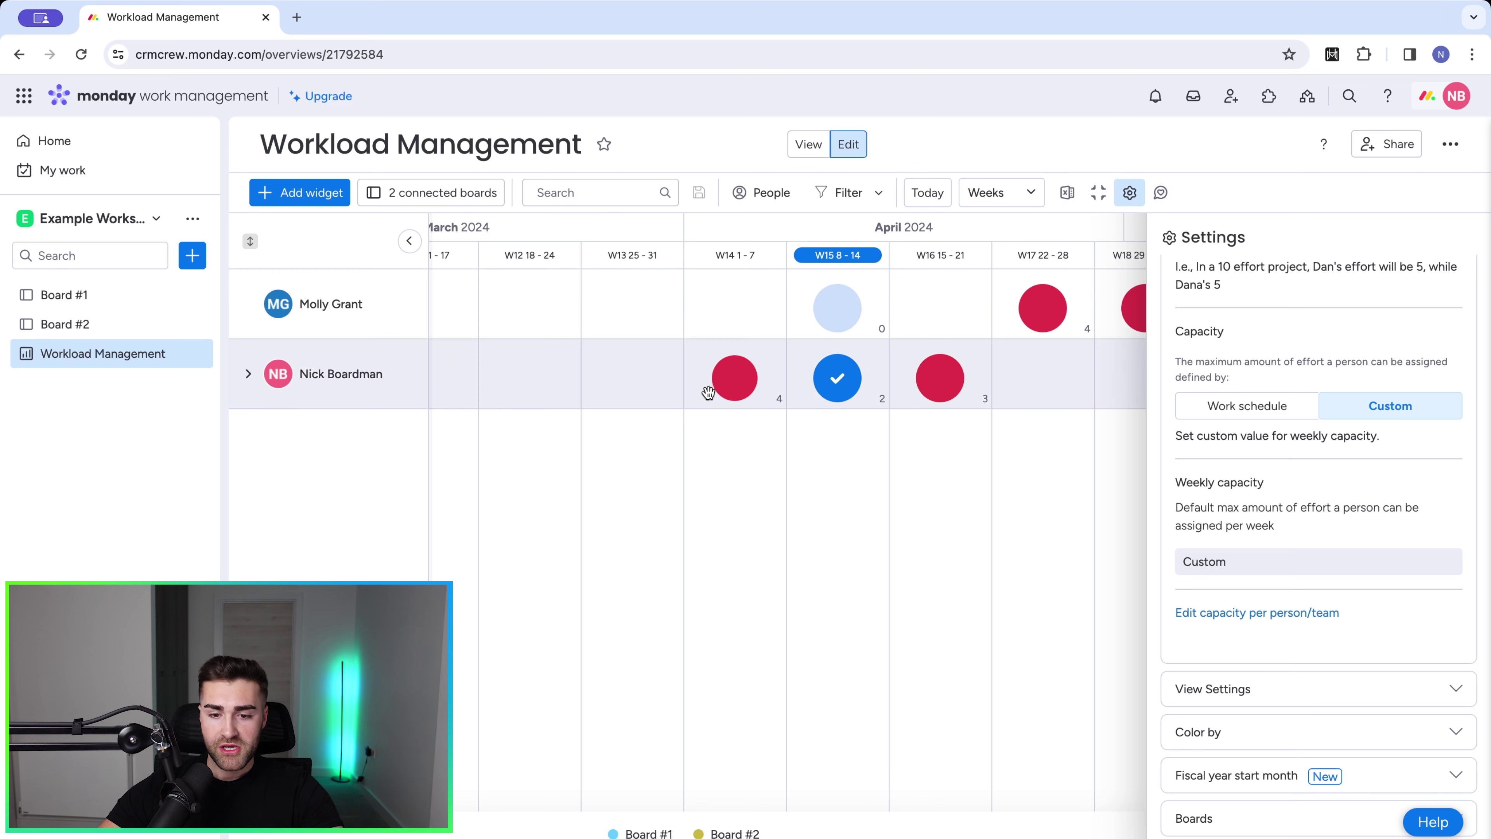
{"action": "left_click", "coordinate": [735, 381]}
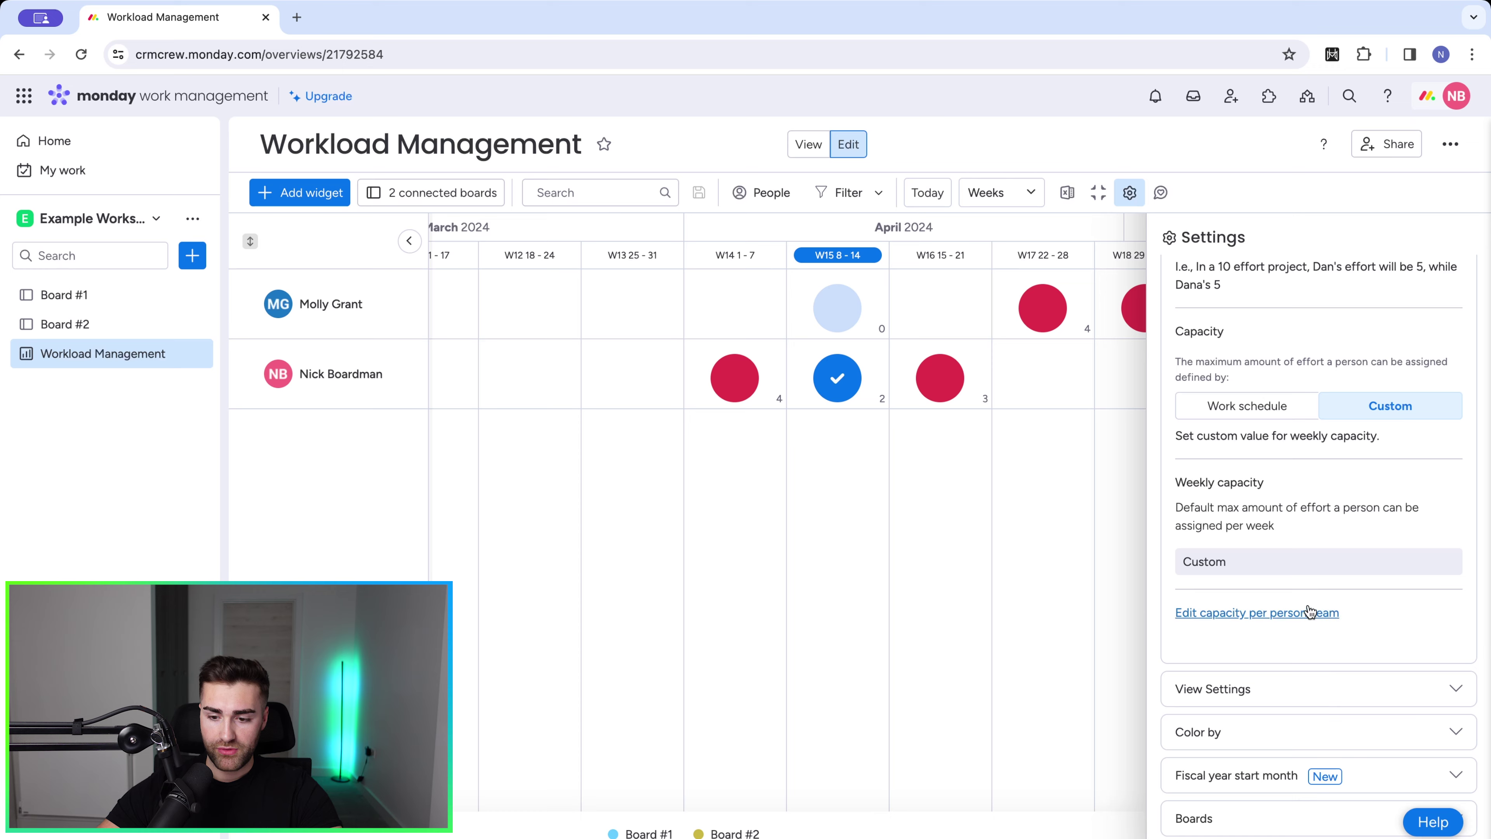
Set the two team members' weekly capacities to 4 and 3
{"action": "left_click", "coordinate": [1298, 612]}
{"action": "left_click", "coordinate": [946, 352]}
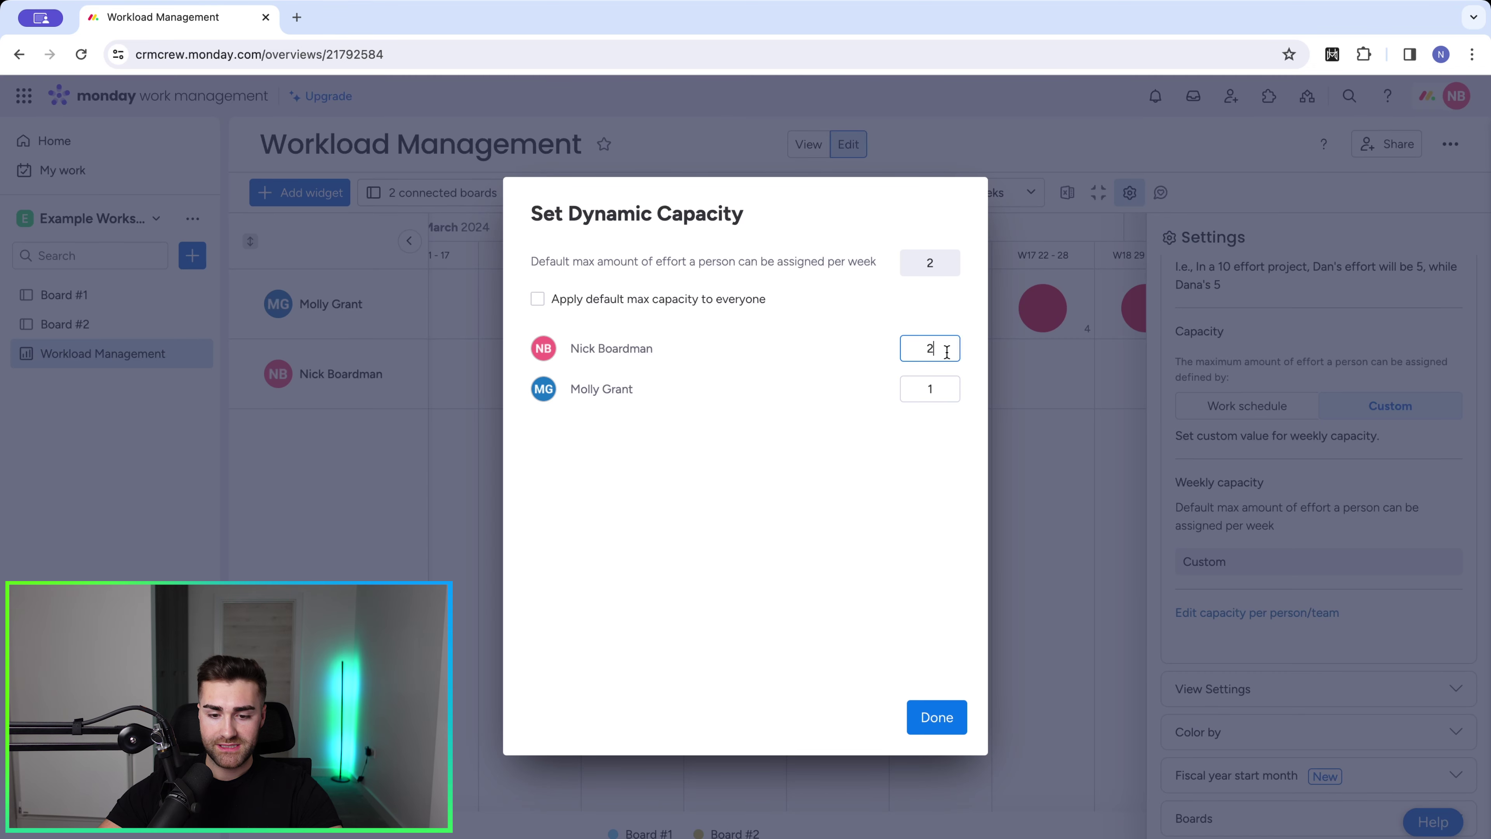
{"action": "key", "text": "BackSpace"}
{"action": "type", "text": "4"}
{"action": "left_click", "coordinate": [942, 398]}
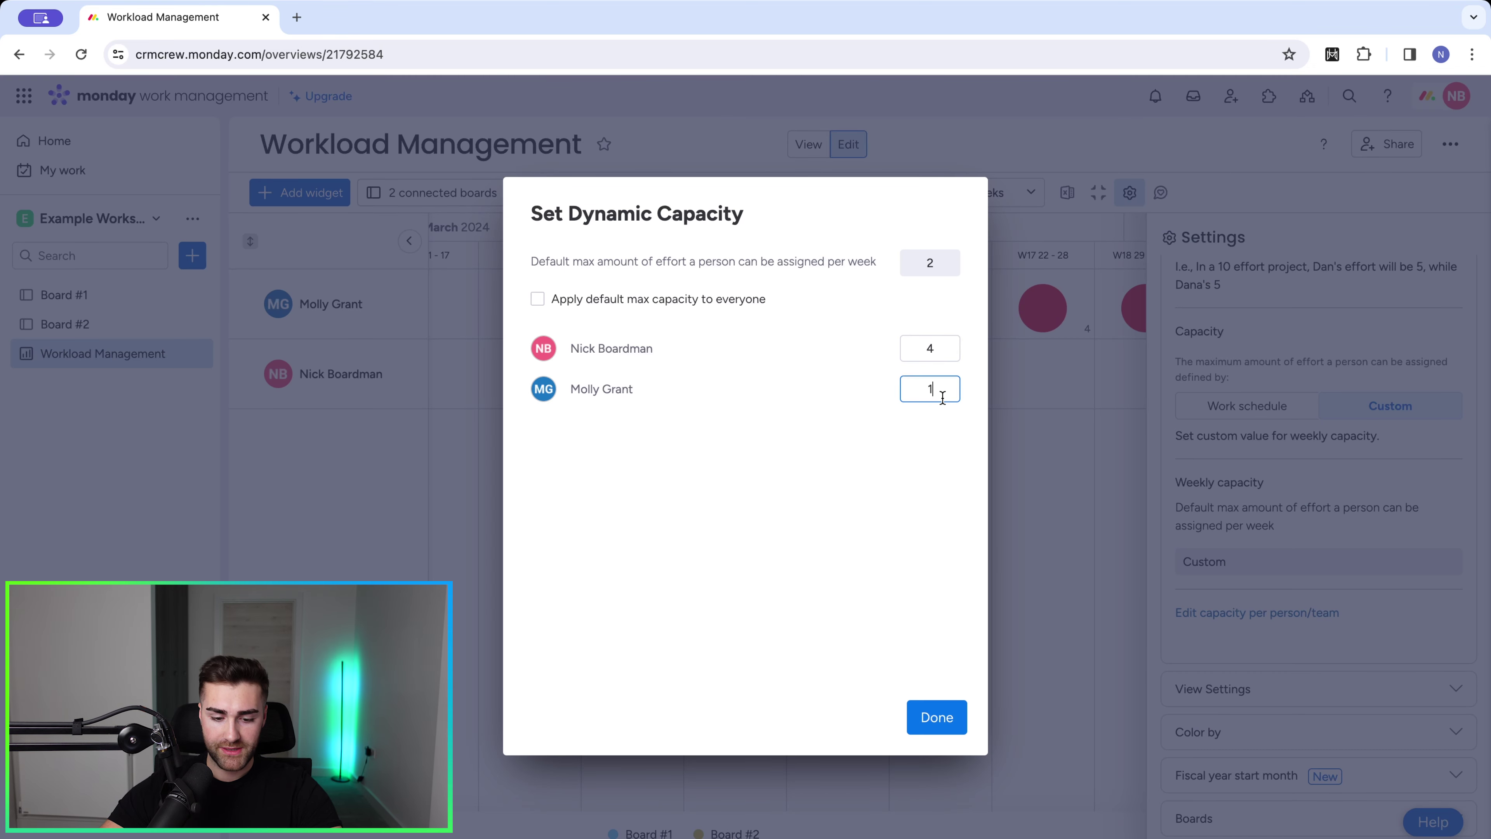
{"action": "type", "text": "3"}
{"action": "left_click", "coordinate": [937, 717]}
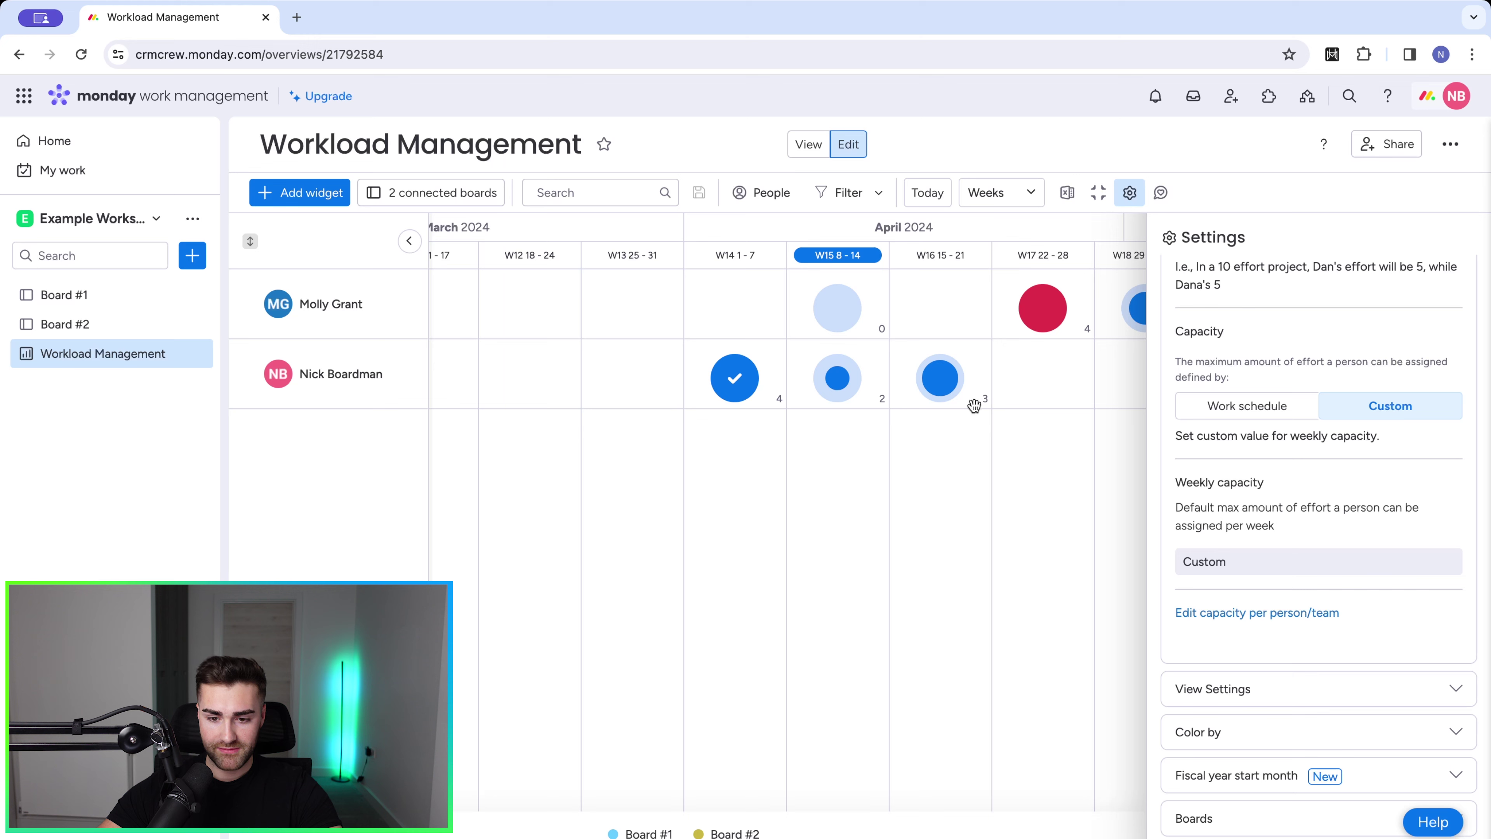
Check that the per-person capacities of 4 and 3 were saved
{"action": "scroll", "coordinate": [935, 450], "scroll_direction": "right", "scroll_amount": 4}
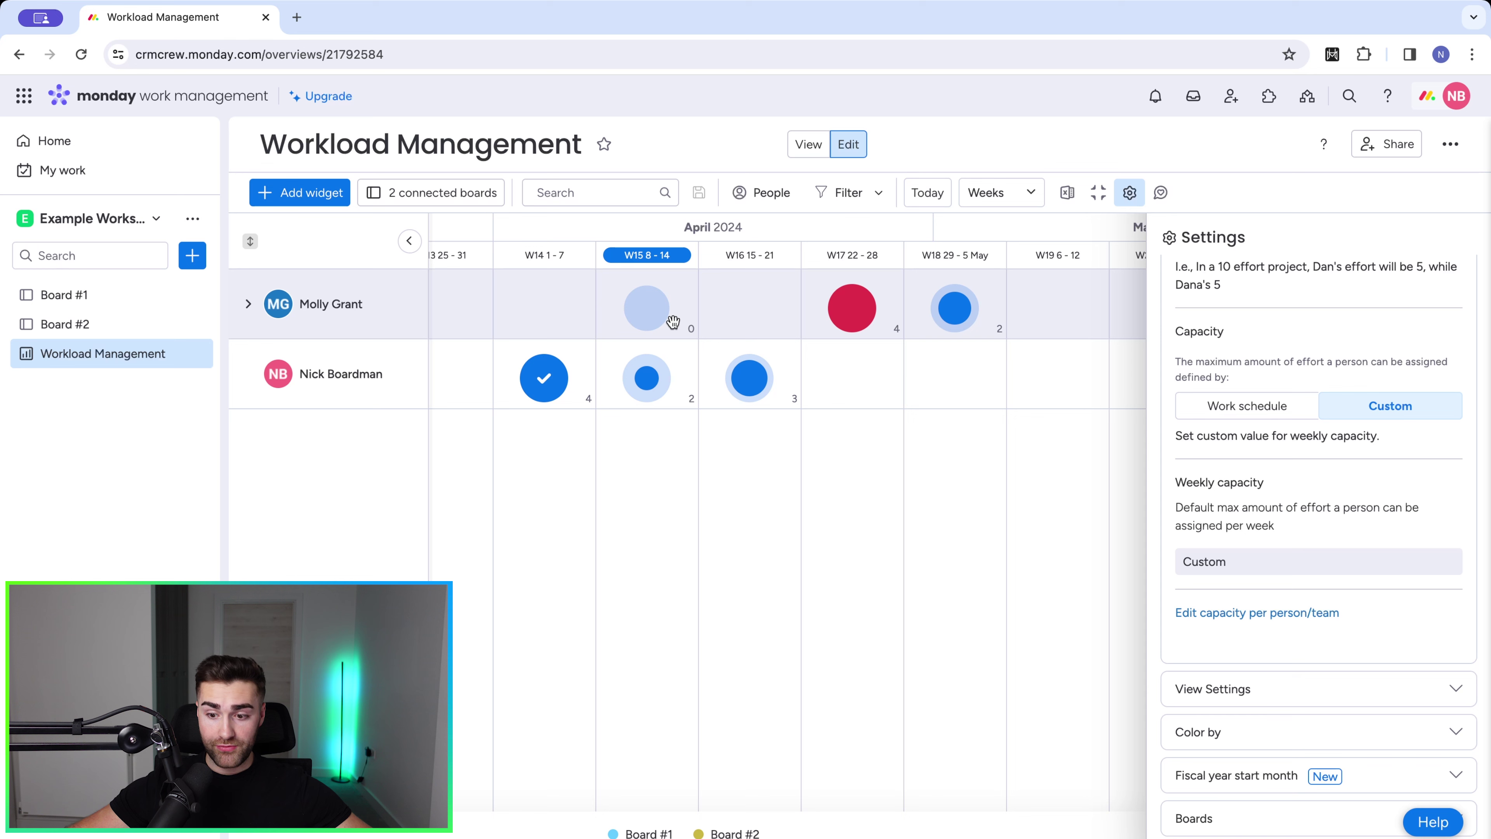
{"action": "left_click", "coordinate": [1221, 614]}
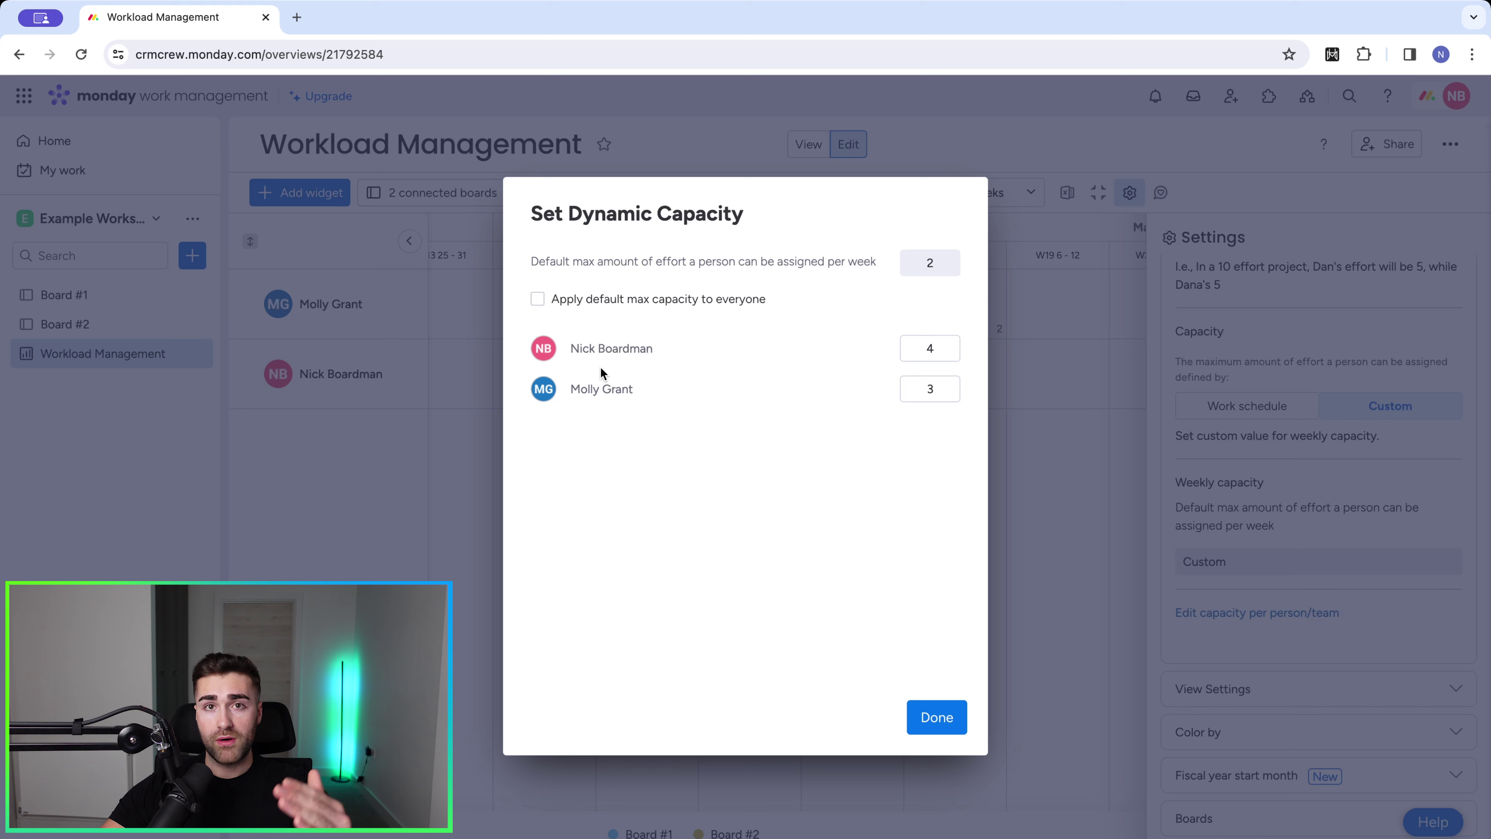
{"action": "left_click", "coordinate": [937, 728]}
{"action": "scroll", "coordinate": [1209, 599], "scroll_direction": "up", "scroll_amount": 1}
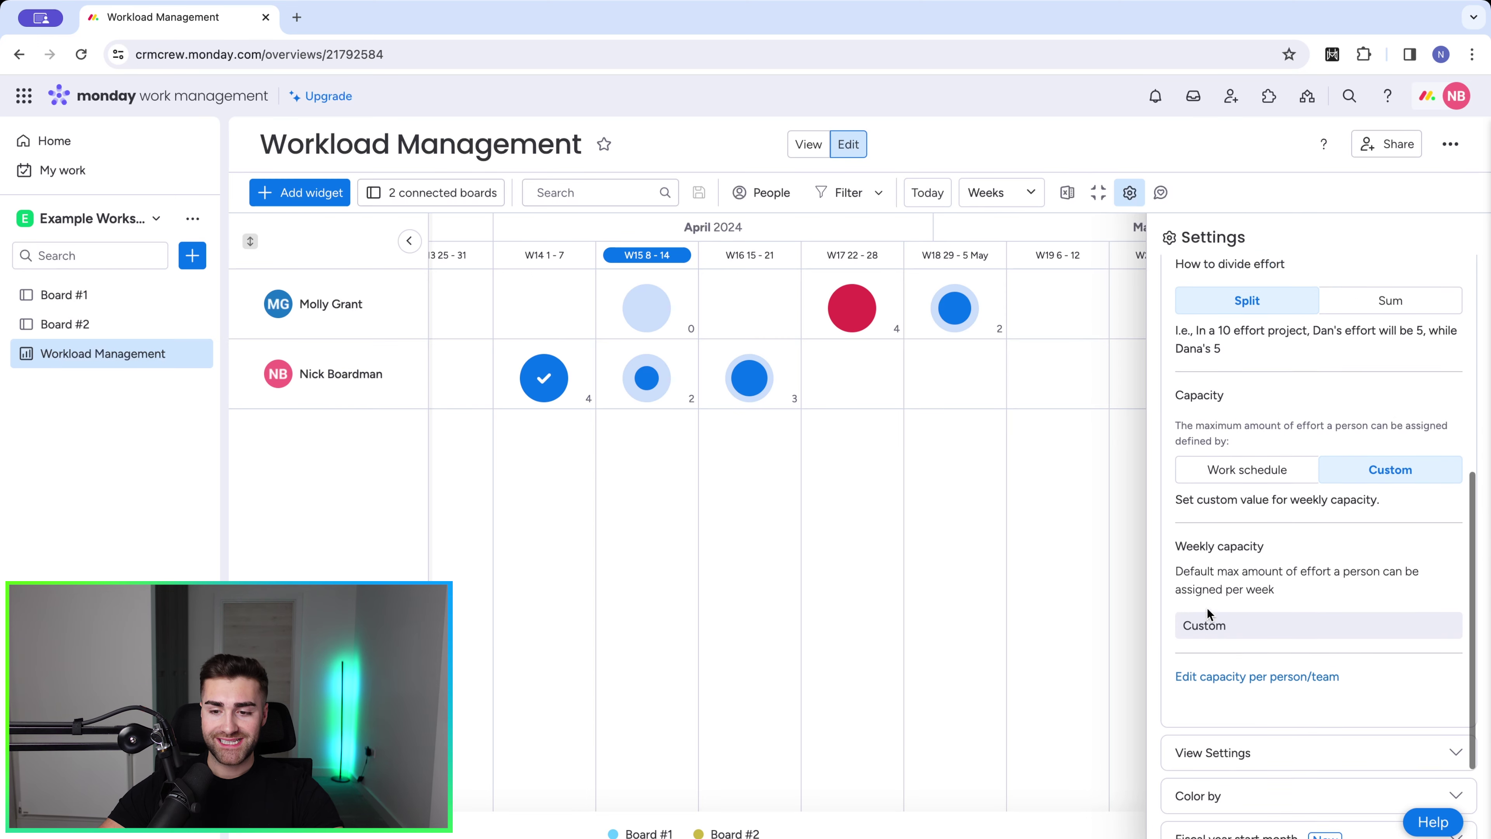
{"action": "scroll", "coordinate": [1194, 590], "scroll_direction": "down", "scroll_amount": 2}
Present workload as Percentage of capacity, after briefly trying plain numbers
{"action": "left_click", "coordinate": [1215, 652]}
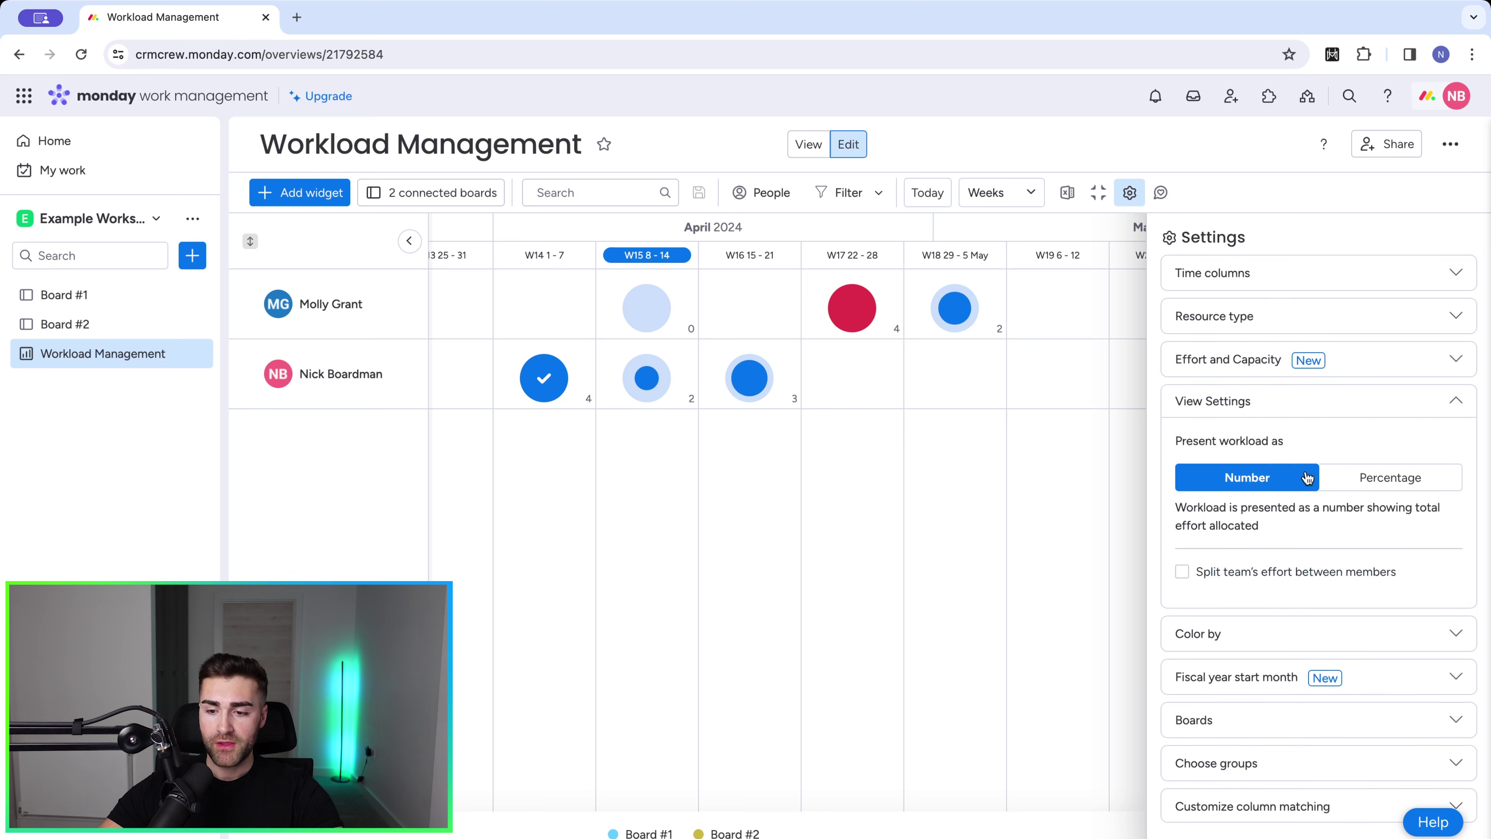
{"action": "left_click", "coordinate": [1386, 478]}
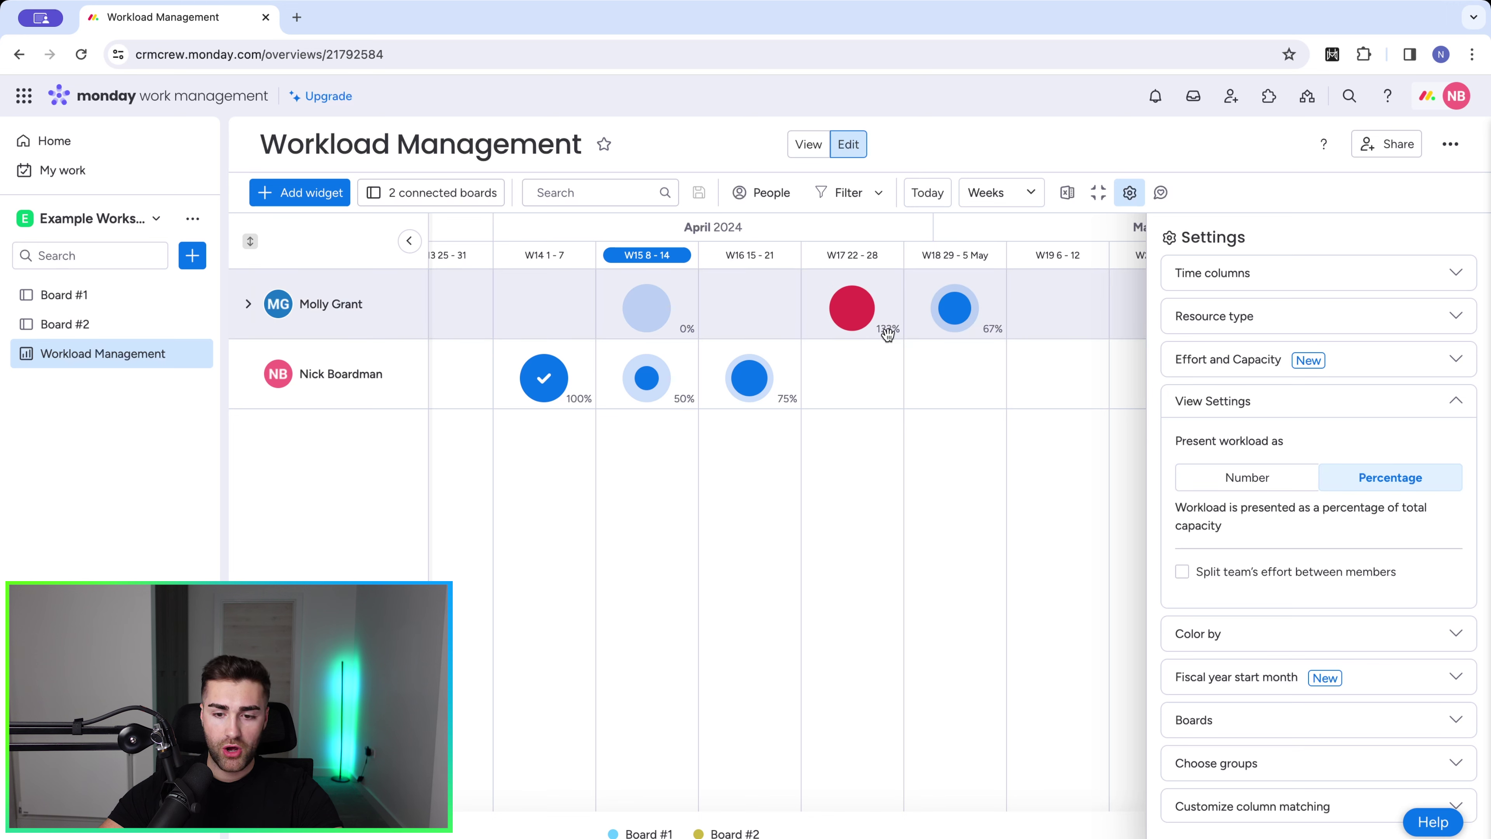
{"action": "mouse_move", "coordinate": [844, 287]}
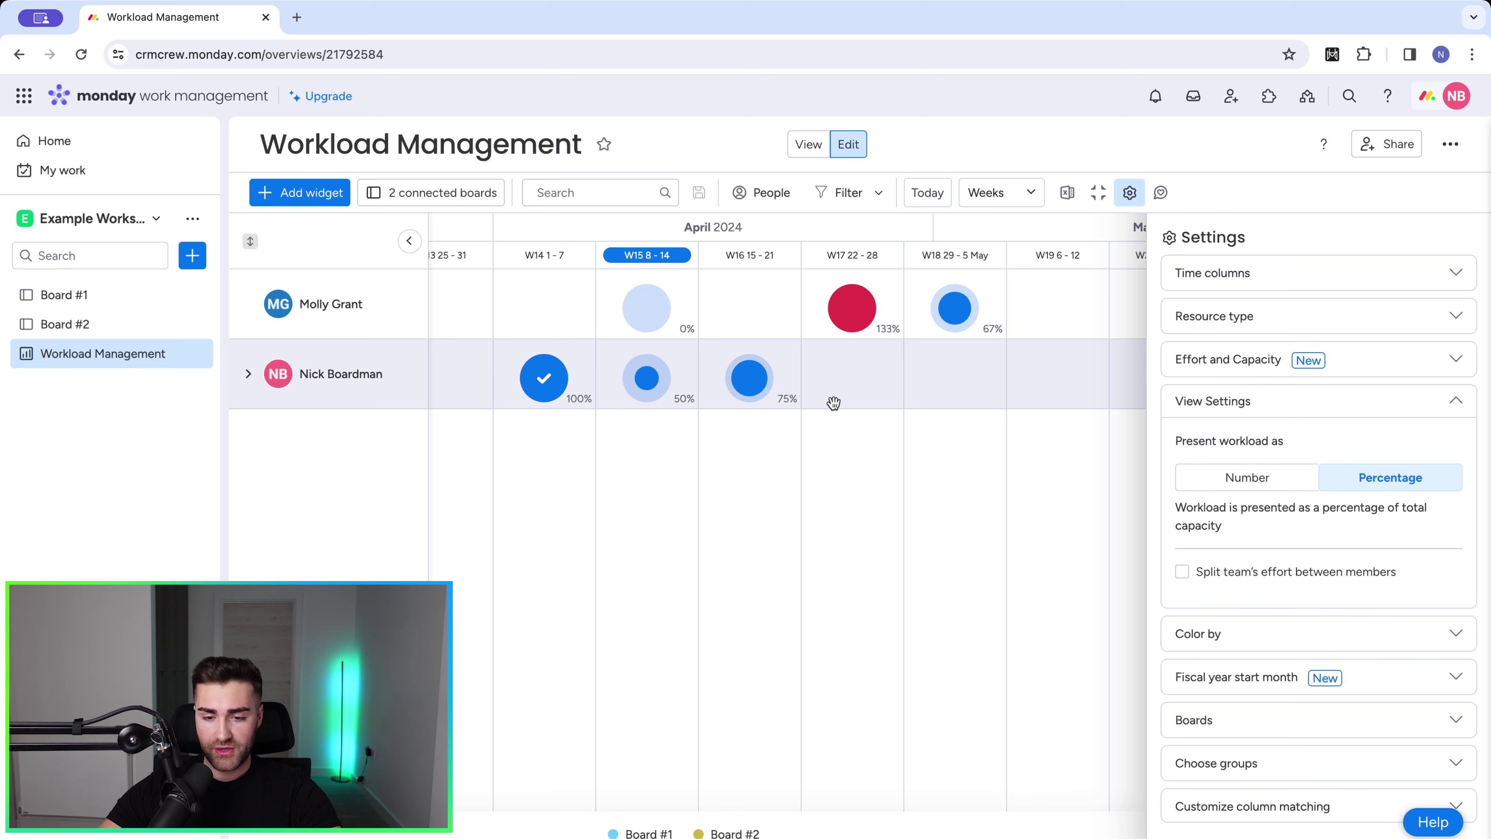
{"action": "left_click", "coordinate": [1252, 477]}
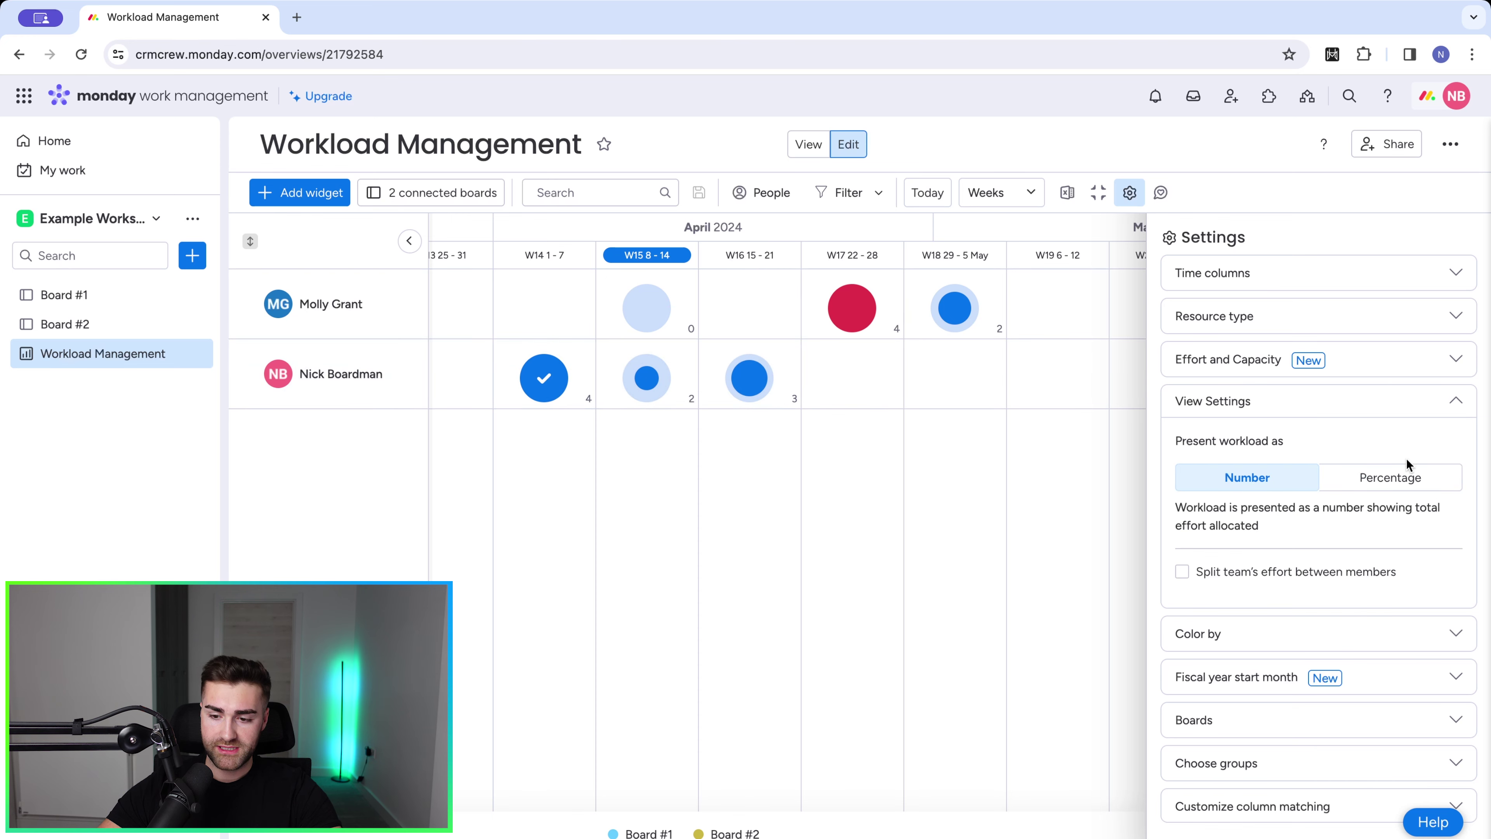
{"action": "left_click", "coordinate": [1405, 476]}
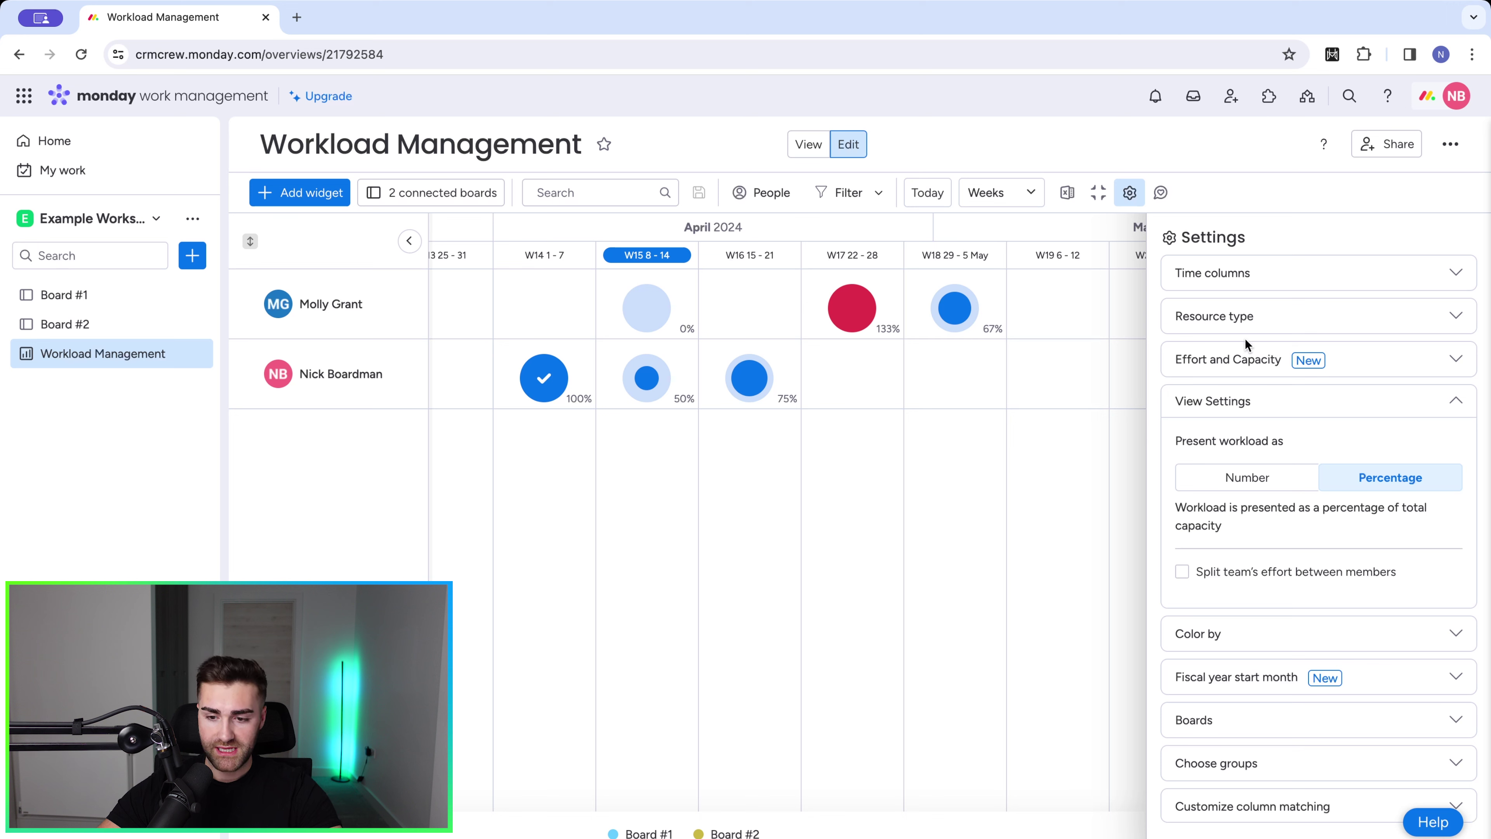
{"action": "left_click", "coordinate": [1231, 402]}
Try colouring the workload bars by Board, then Group, then Person
{"action": "left_click", "coordinate": [1223, 449]}
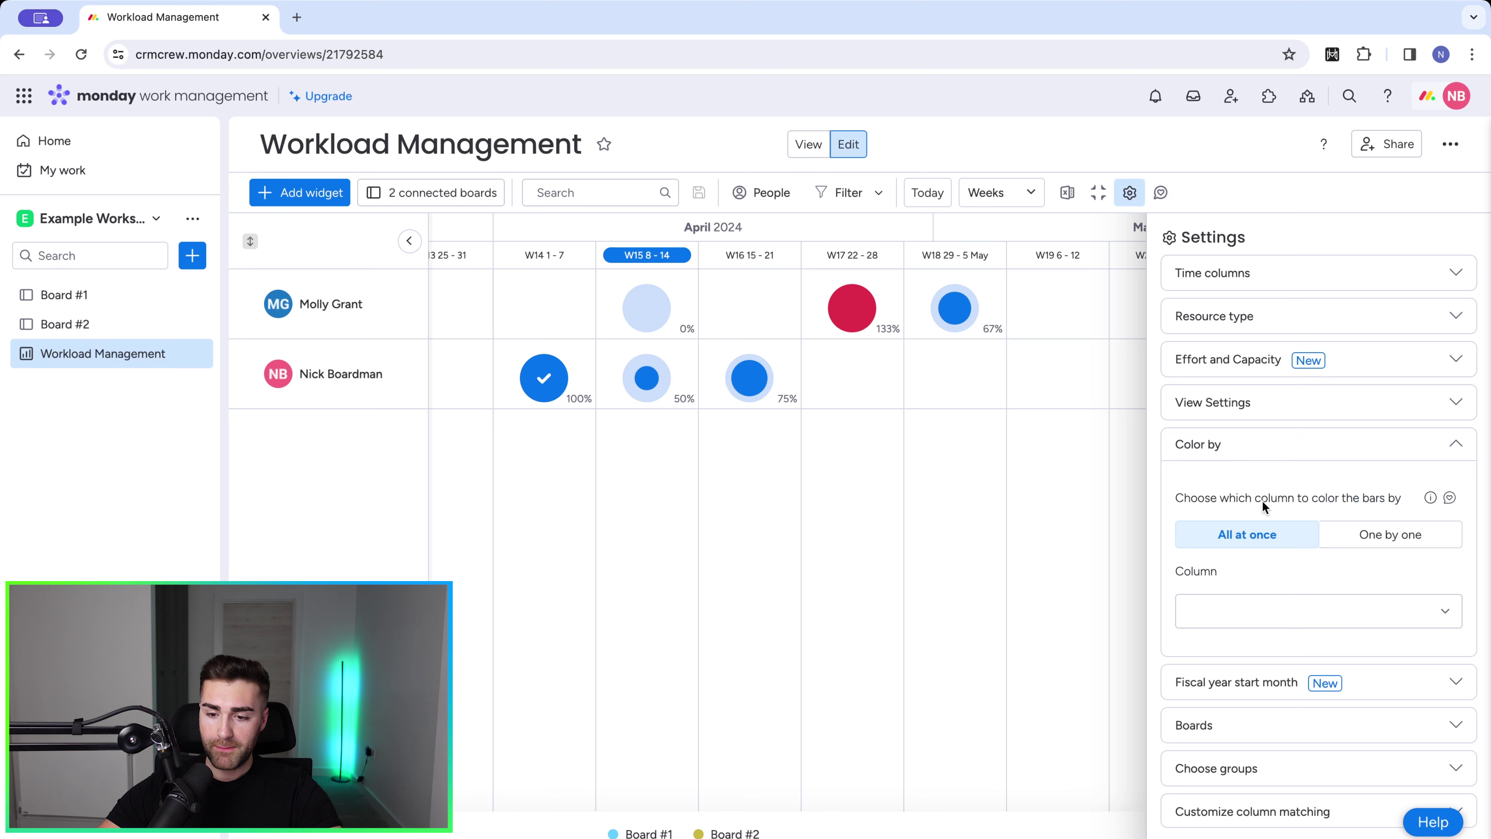
{"action": "left_click", "coordinate": [1242, 620]}
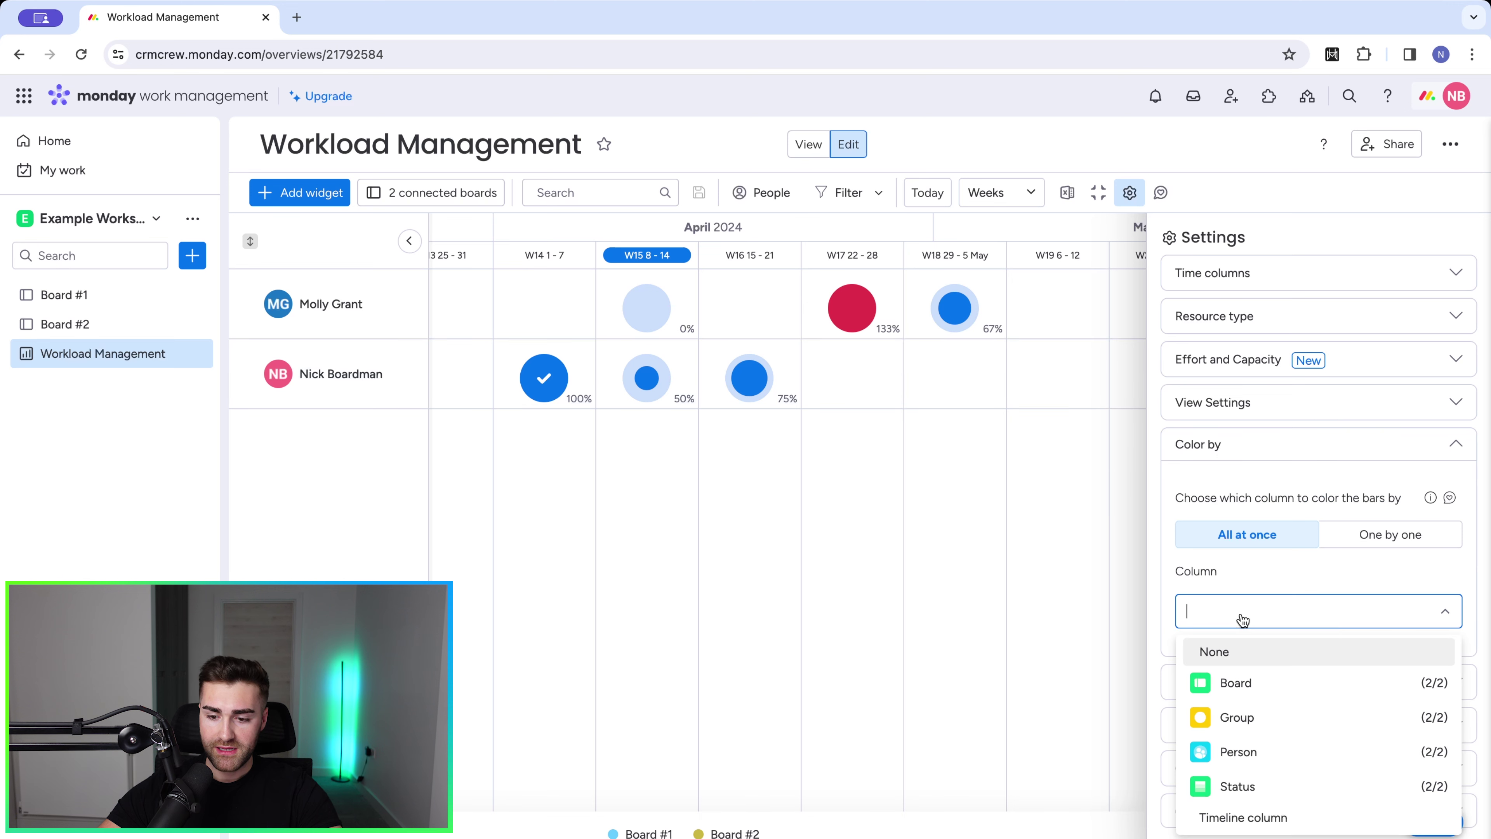
{"action": "left_click", "coordinate": [1235, 685]}
{"action": "left_click", "coordinate": [1242, 618]}
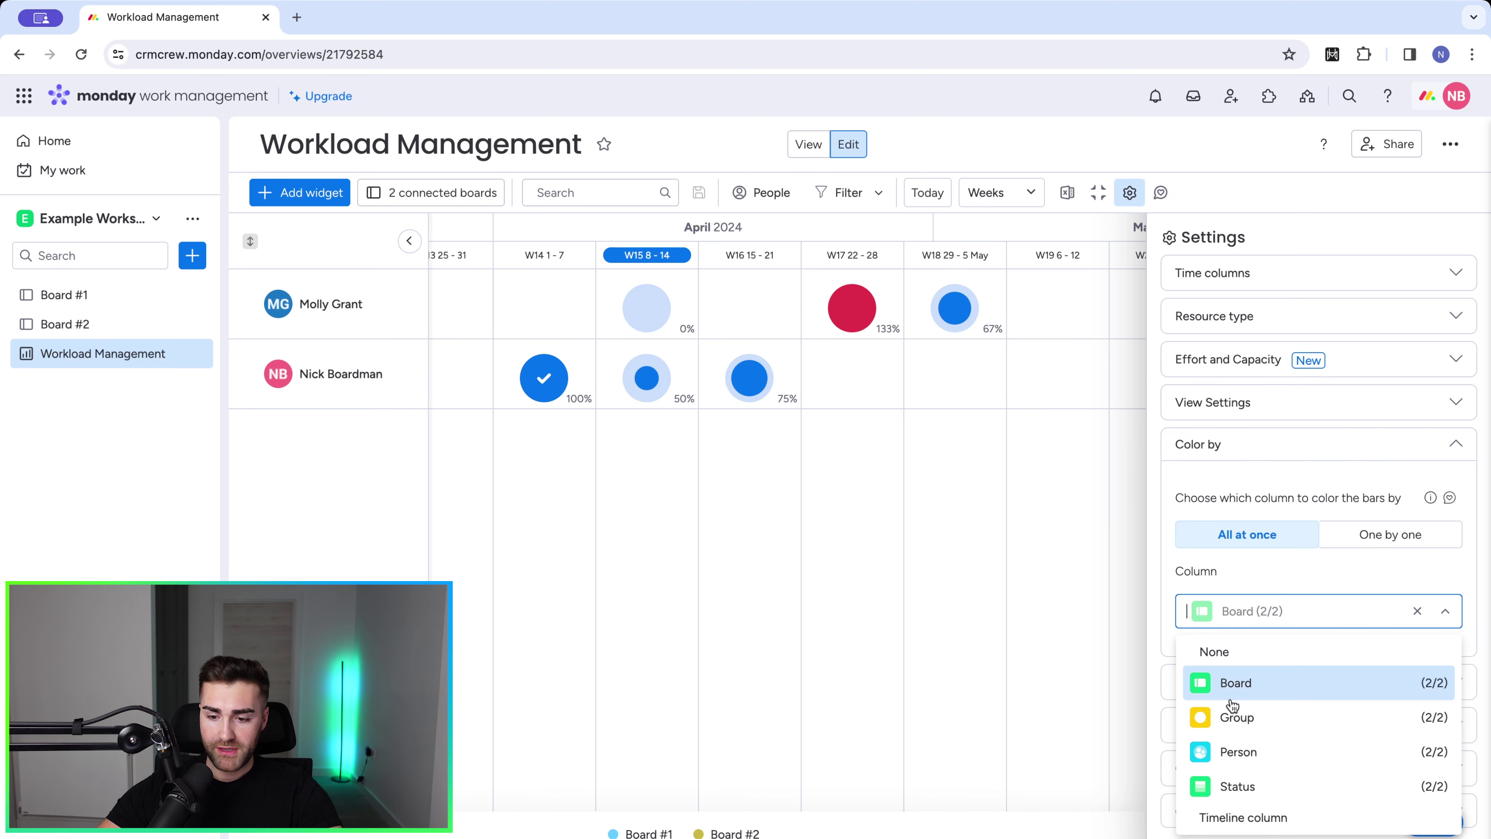
{"action": "left_click", "coordinate": [1233, 715]}
{"action": "left_click", "coordinate": [1222, 611]}
{"action": "left_click", "coordinate": [1220, 752]}
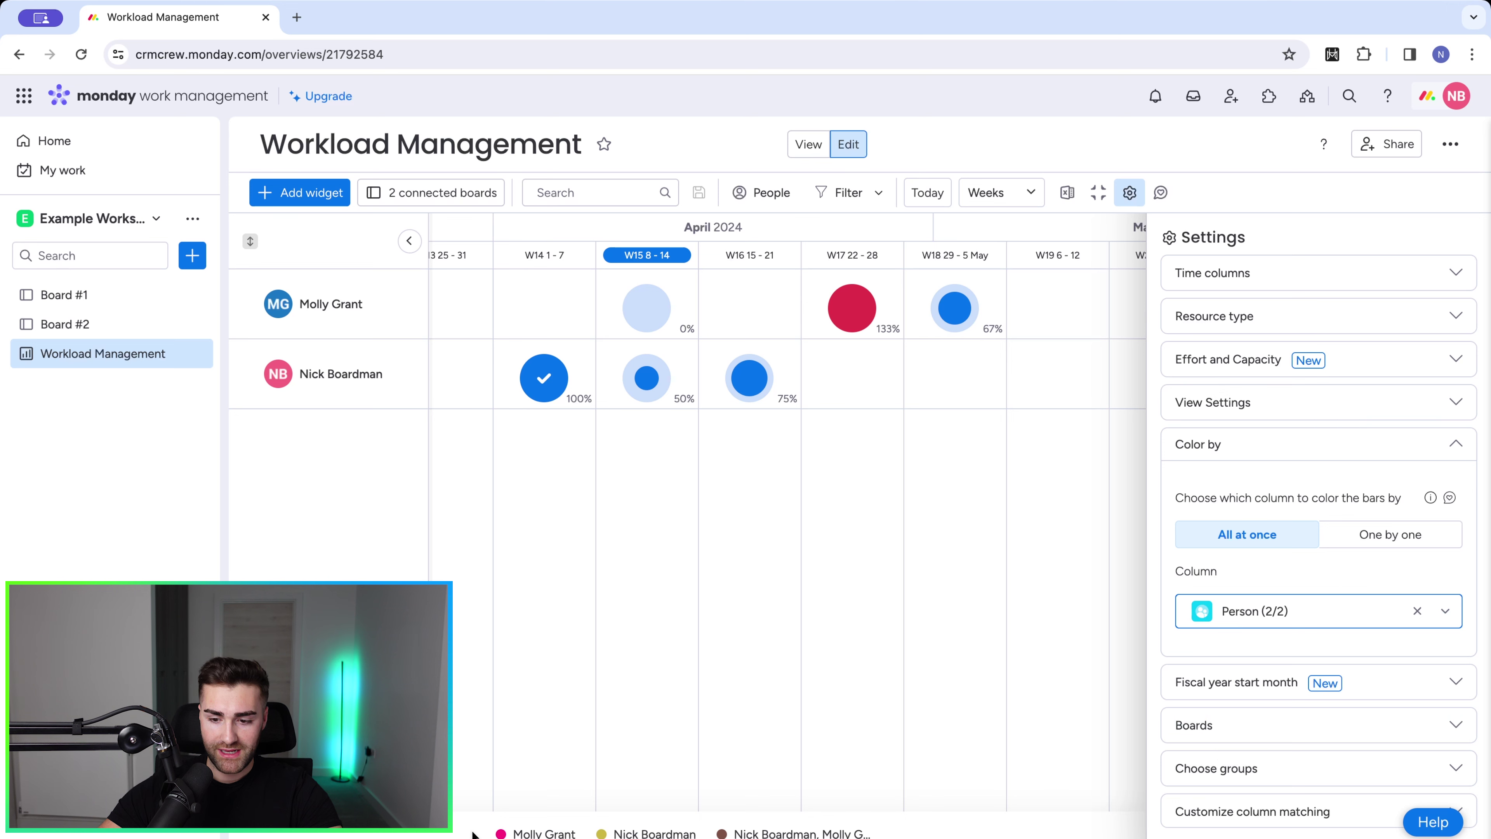
Set Color by to None and collapse the colouring section
{"action": "left_click", "coordinate": [1232, 611]}
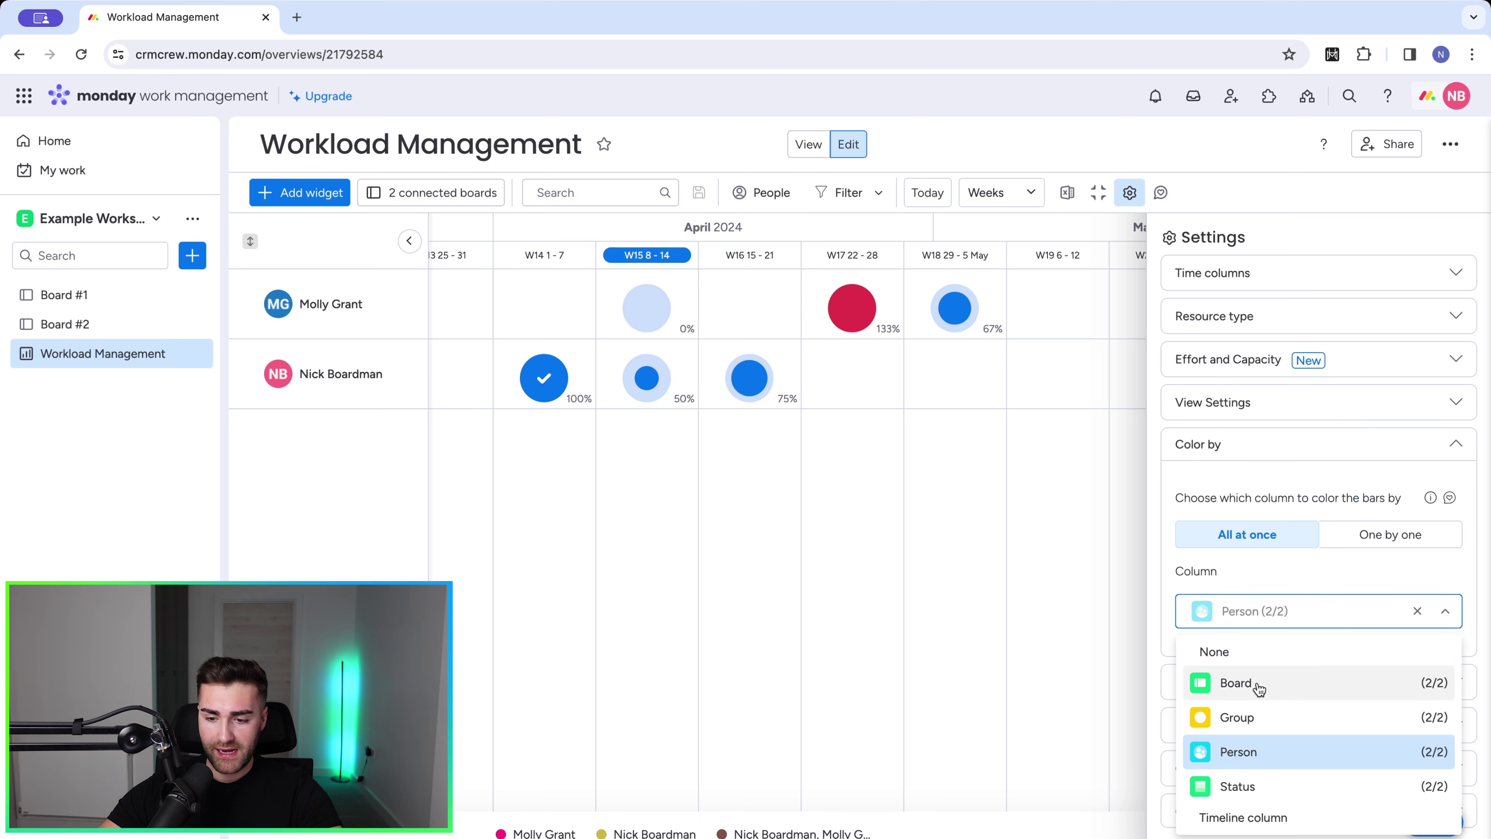
{"action": "left_click", "coordinate": [1221, 652]}
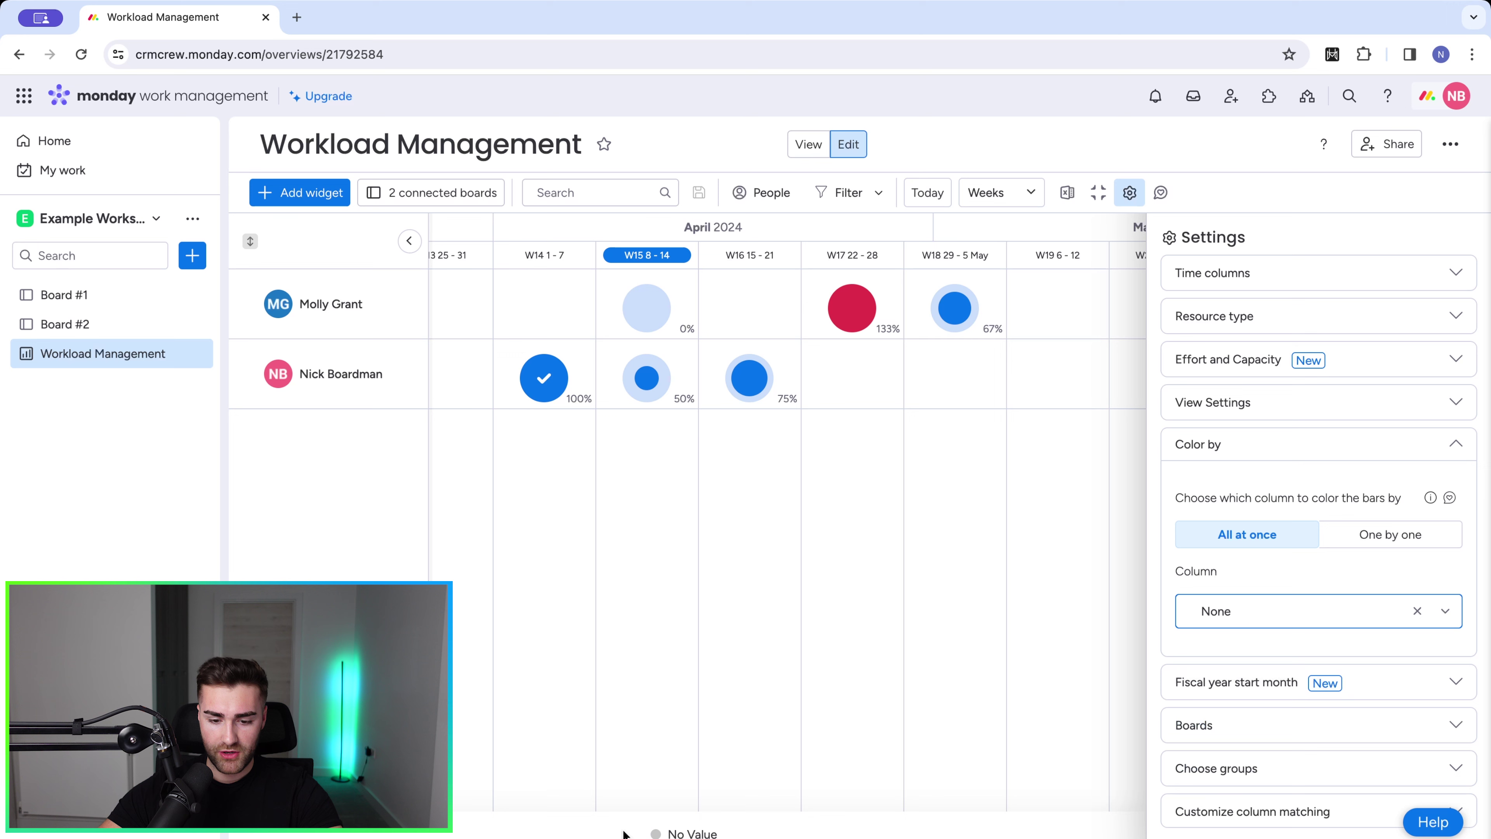
{"action": "left_click", "coordinate": [1221, 611]}
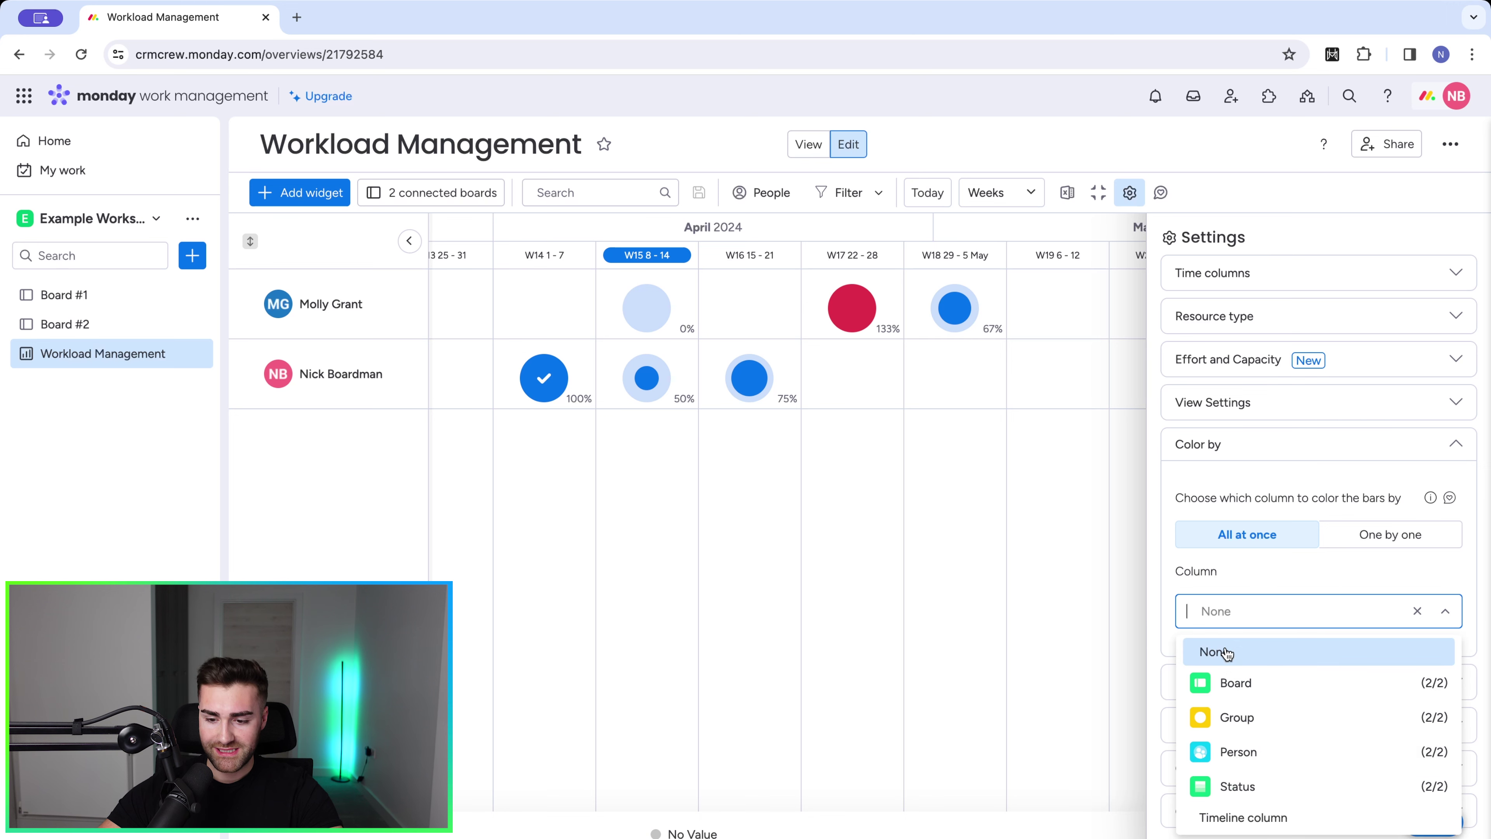
{"action": "left_click", "coordinate": [1235, 580]}
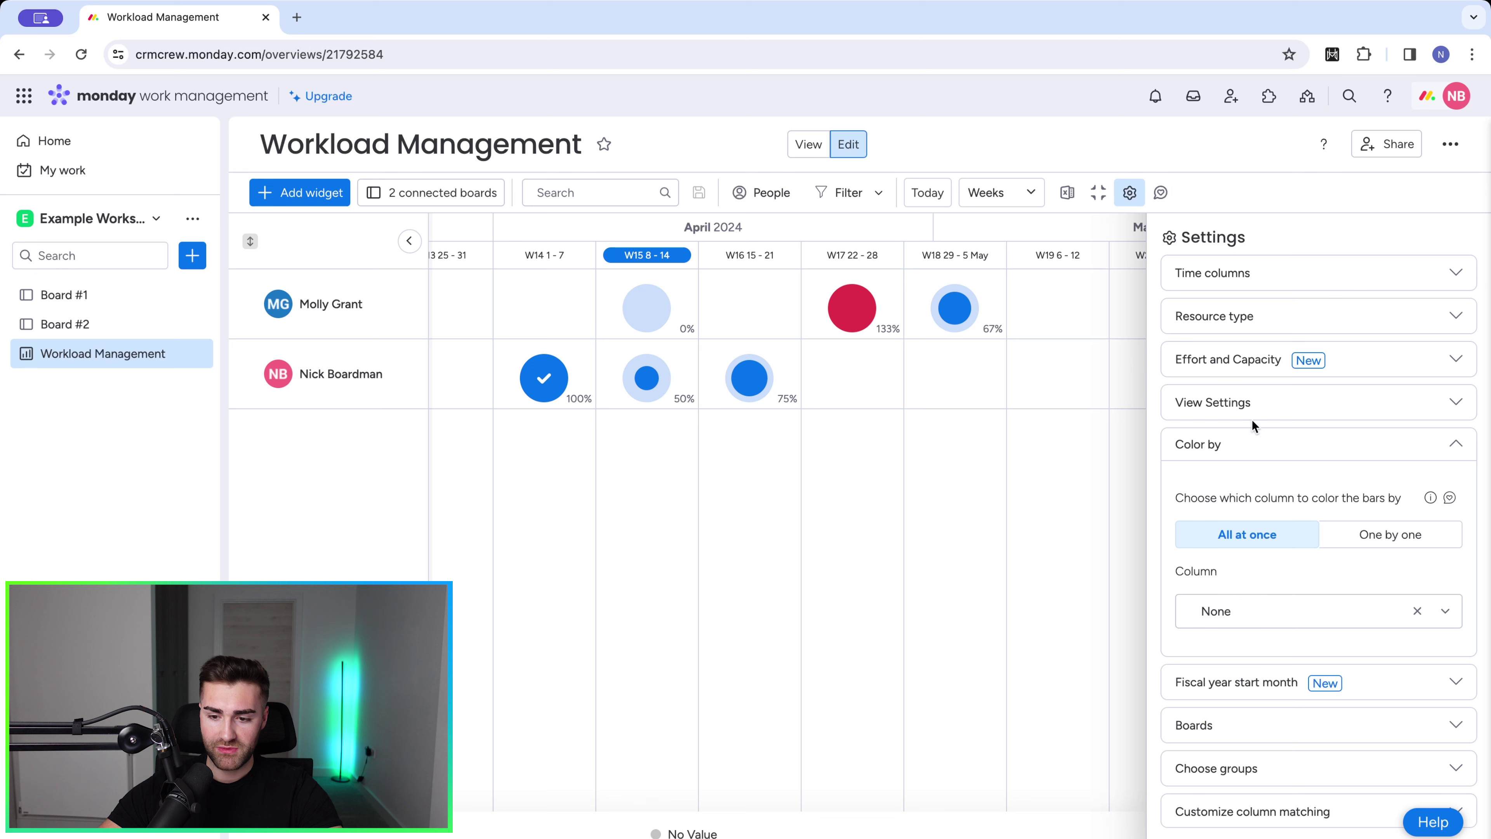
{"action": "left_click", "coordinate": [1245, 448]}
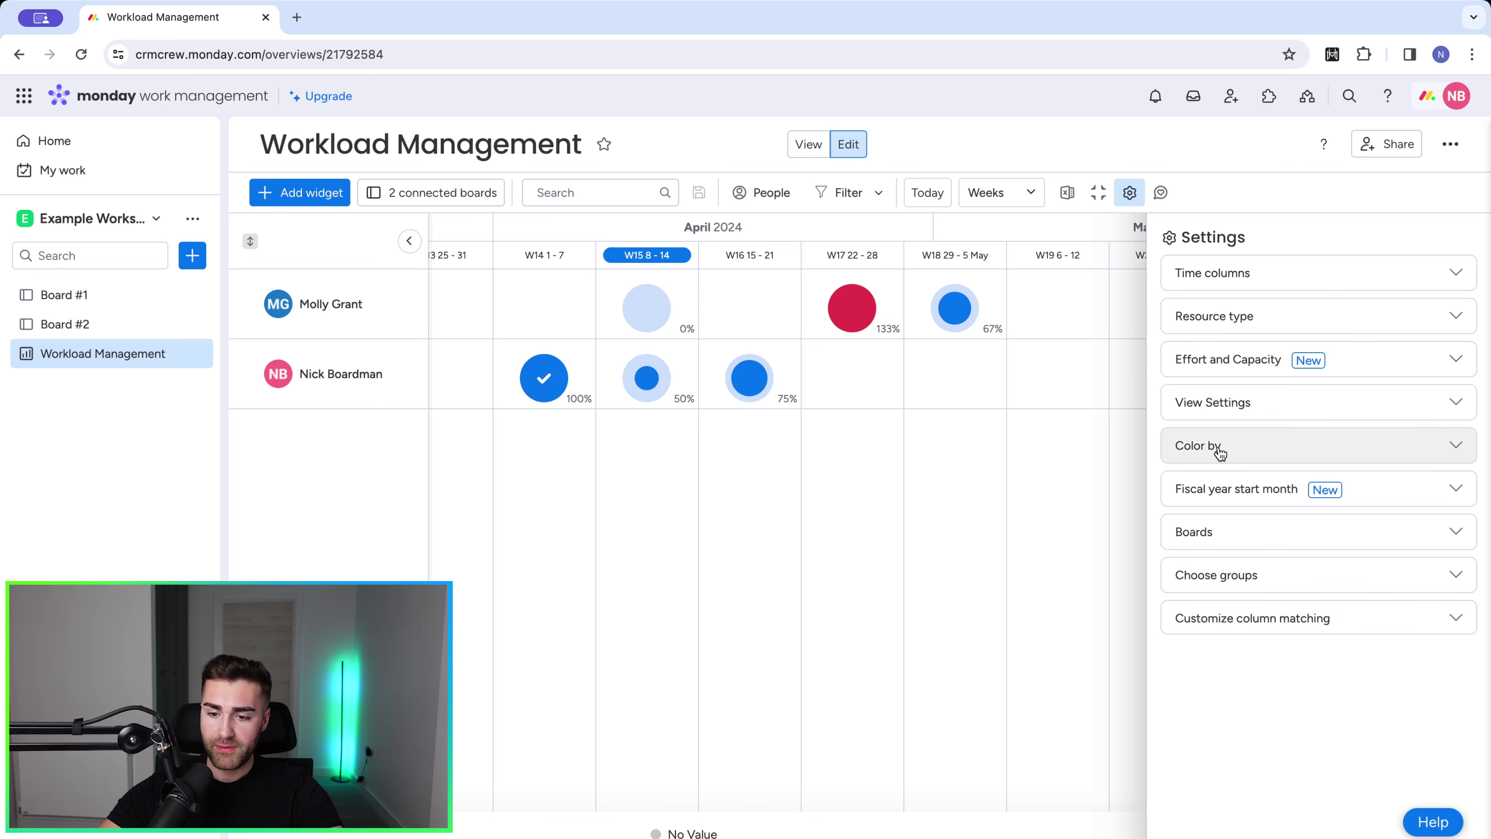
{"action": "left_click", "coordinate": [1266, 495]}
Try March as the fiscal year start, revert to January, and reveal the Boards list
{"action": "left_click", "coordinate": [1221, 537]}
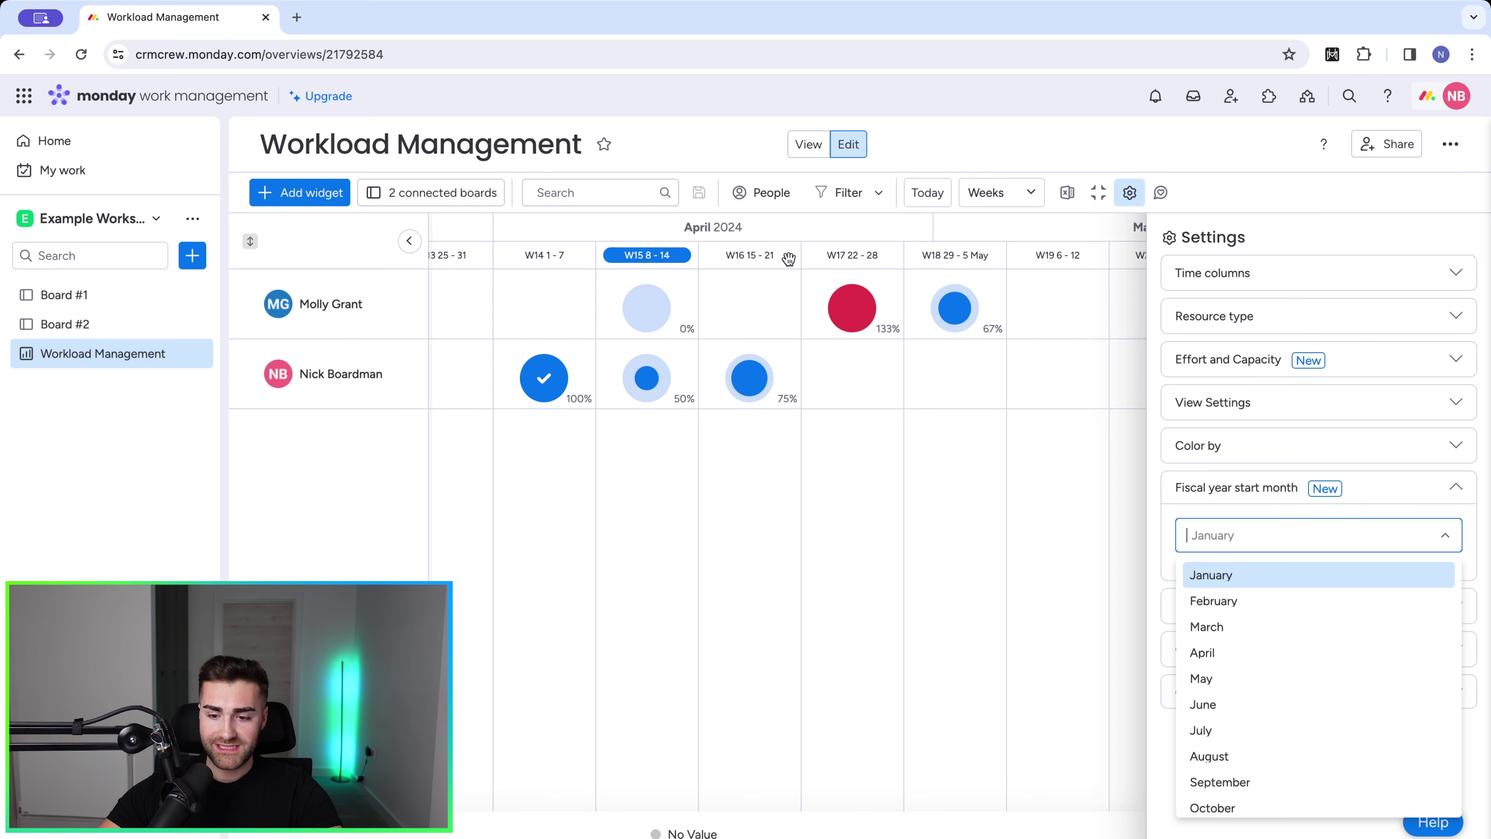
{"action": "left_click", "coordinate": [1239, 625]}
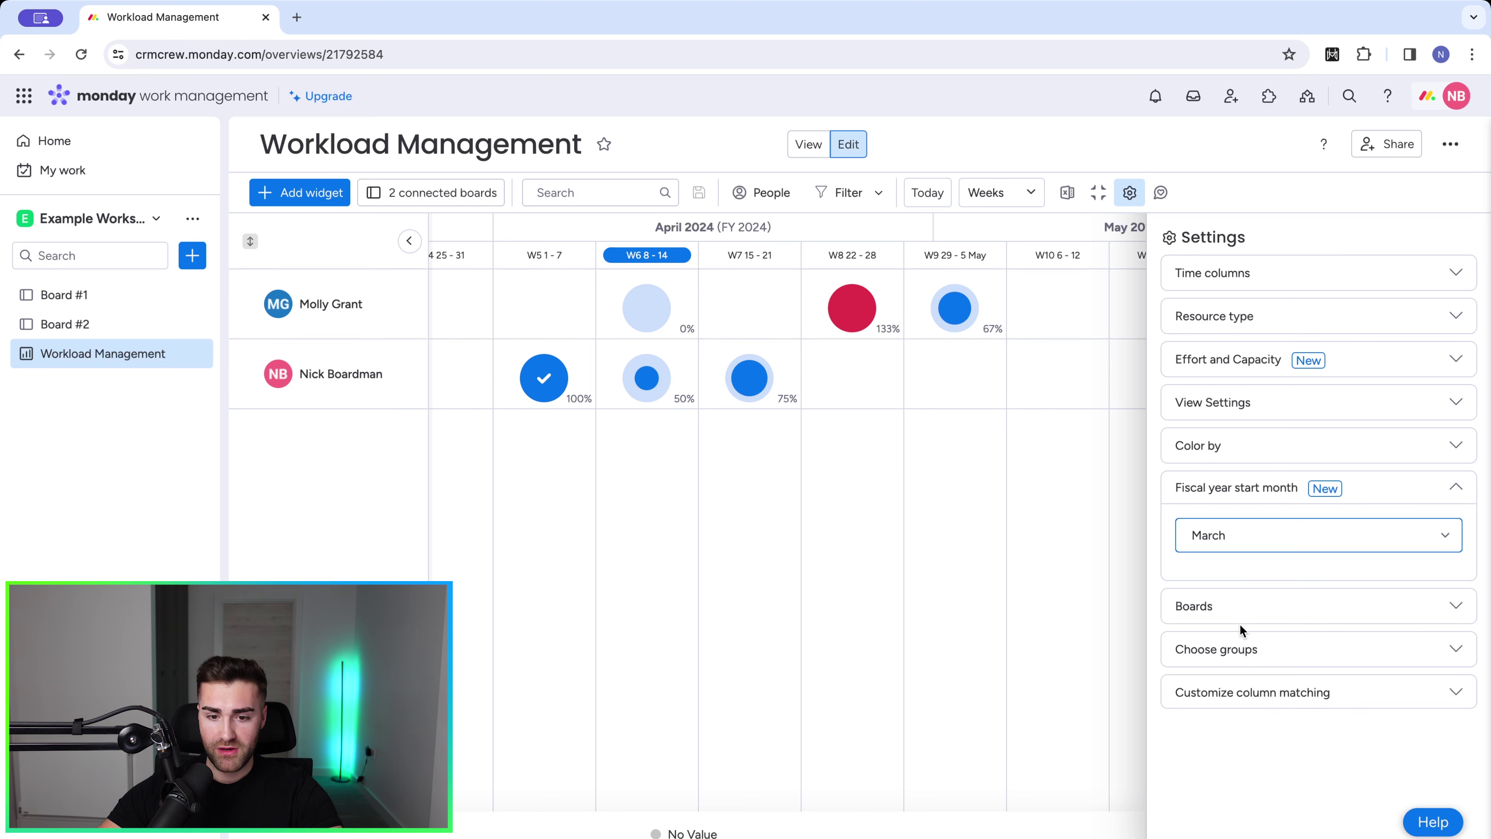
{"action": "left_click", "coordinate": [1199, 532]}
{"action": "left_click", "coordinate": [1214, 574]}
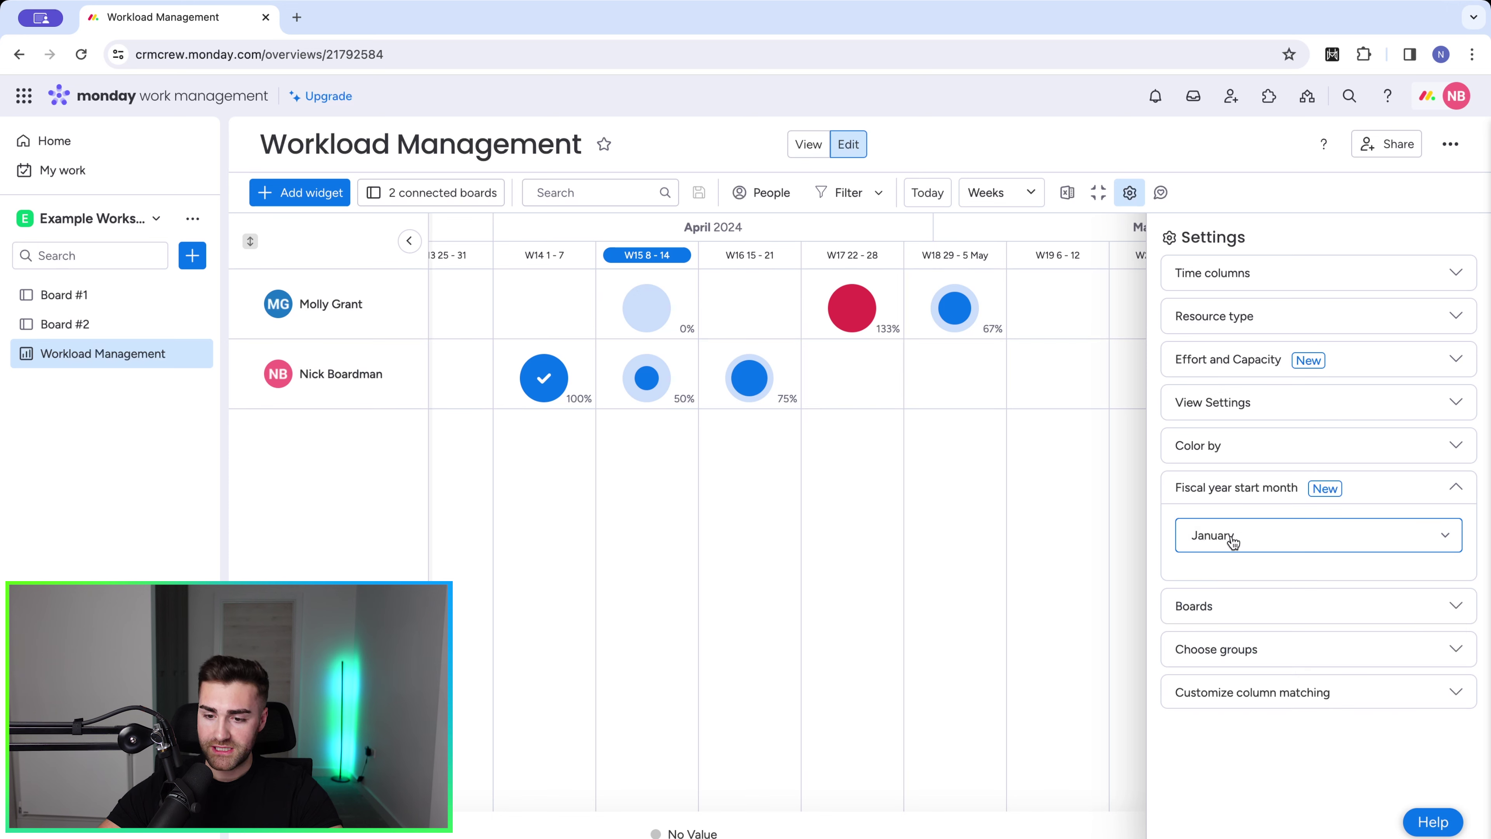
{"action": "left_click", "coordinate": [1215, 493]}
{"action": "left_click", "coordinate": [1206, 532]}
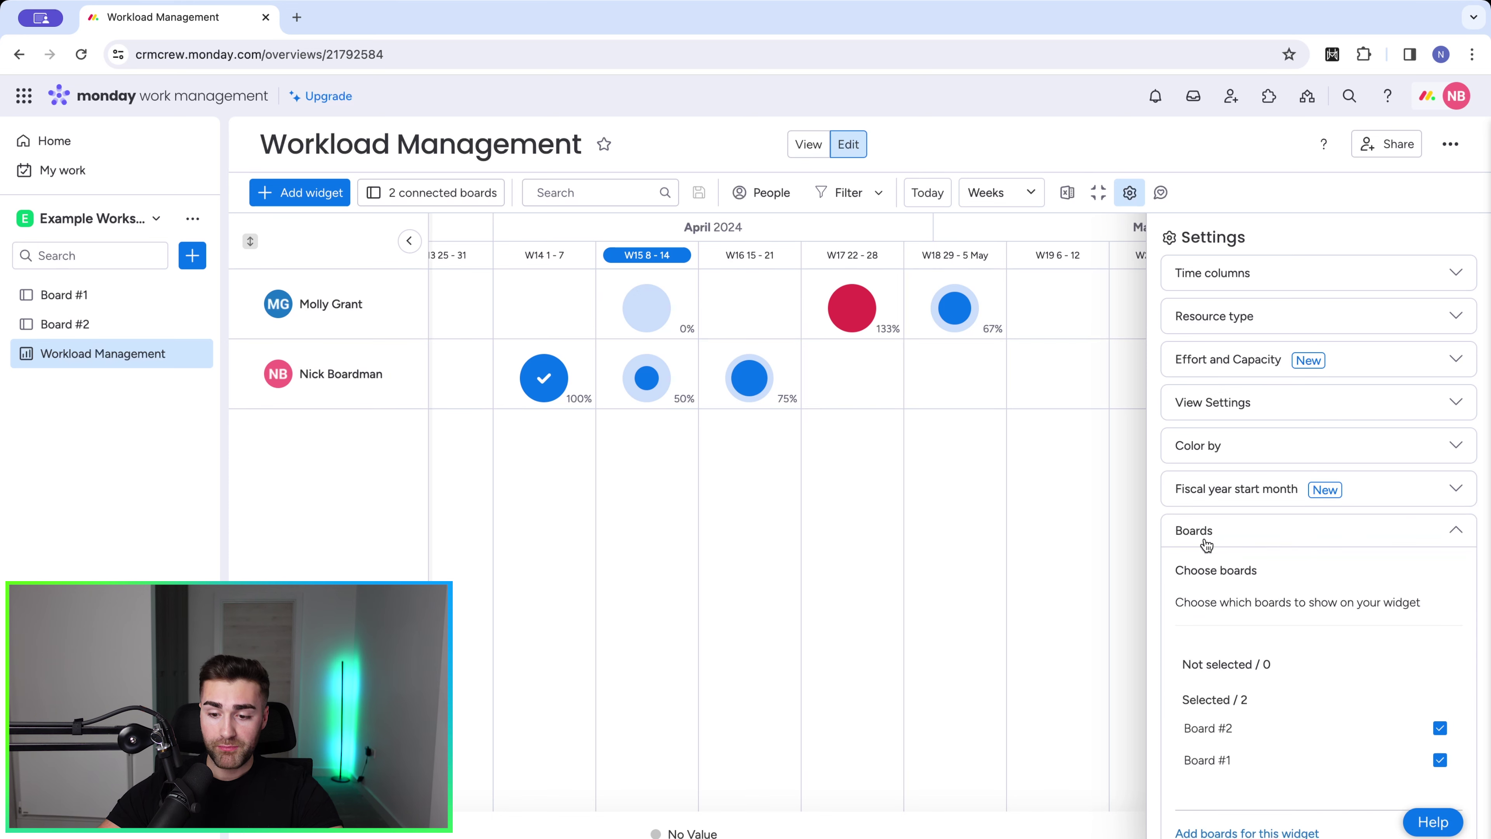
Uncheck and re-check Board #1 so both boards still feed the widget, then collapse Boards
{"action": "scroll", "coordinate": [1308, 706], "scroll_direction": "down", "scroll_amount": 2}
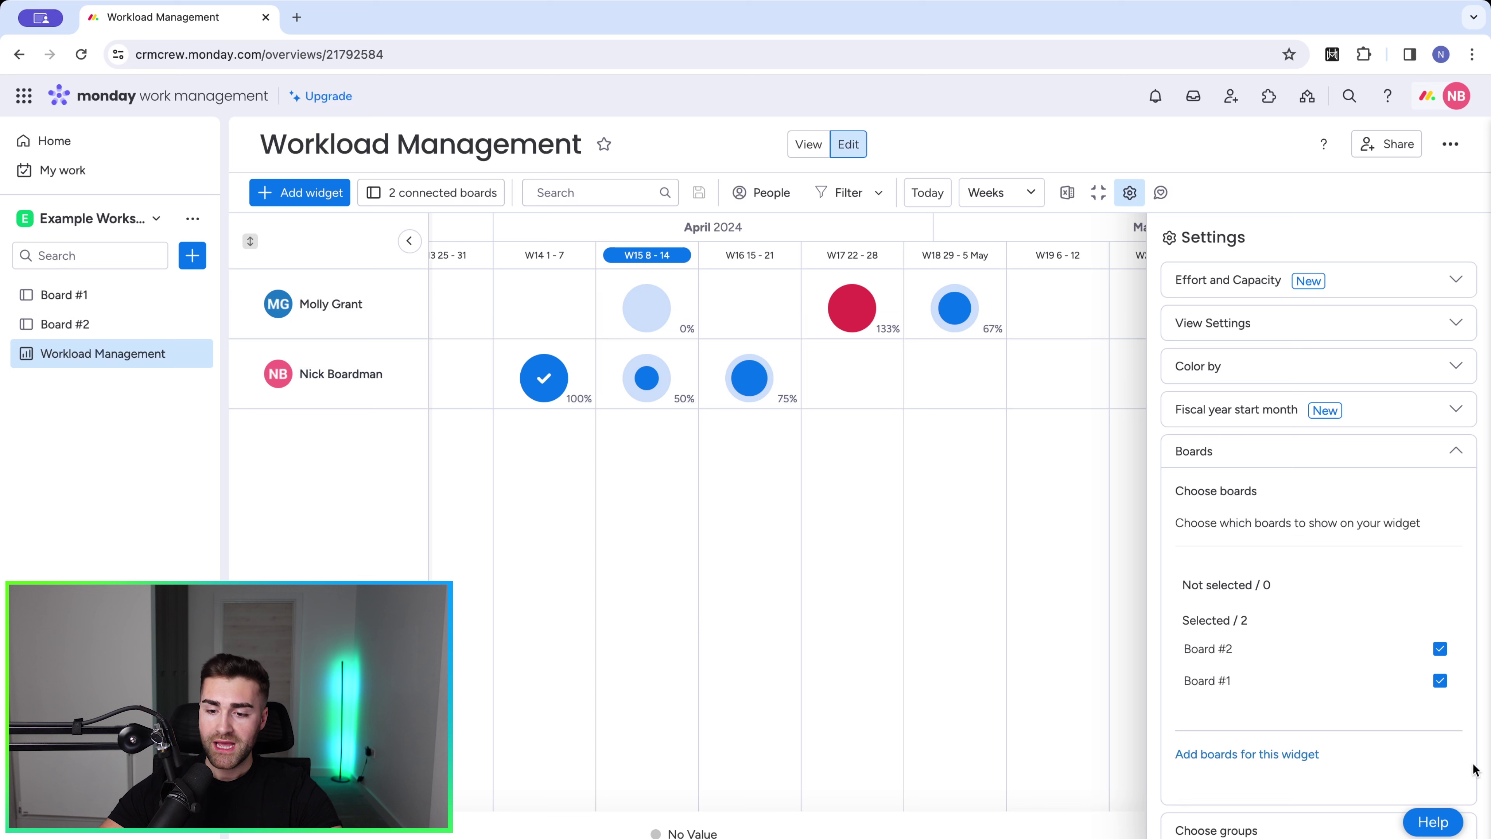
{"action": "left_click", "coordinate": [1227, 681]}
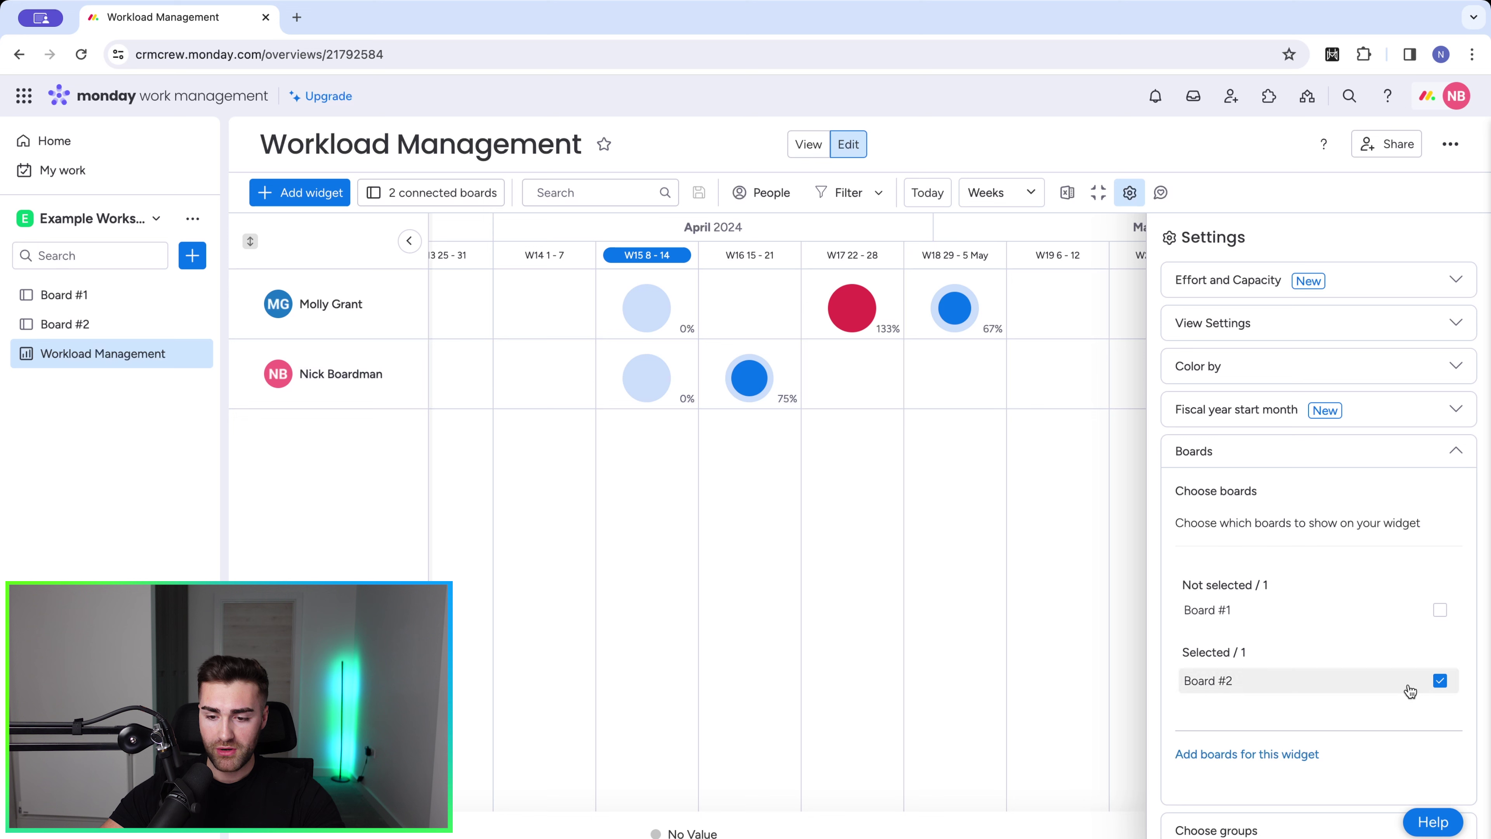
{"action": "left_click", "coordinate": [1252, 610]}
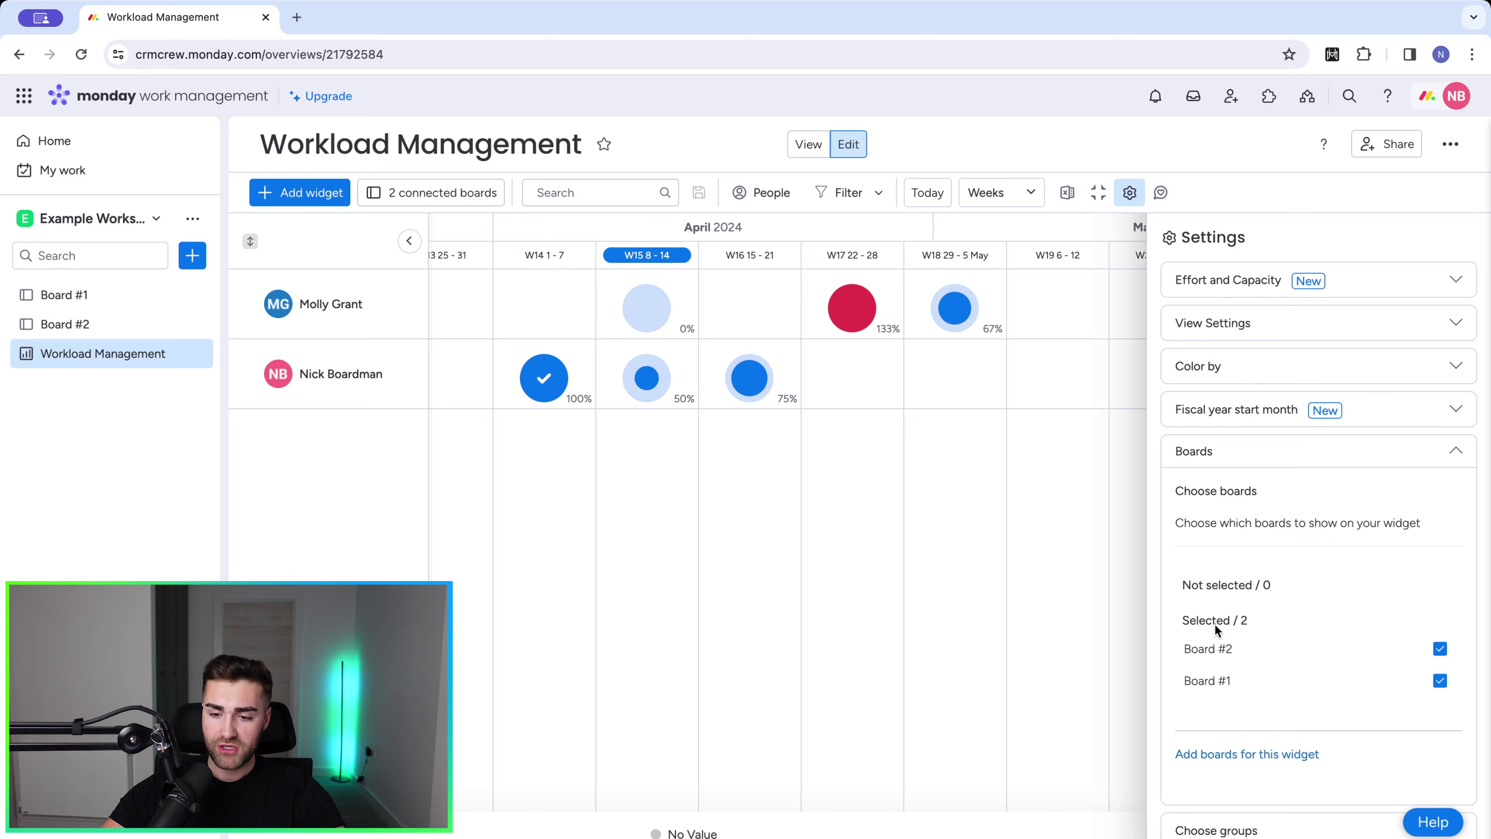
{"action": "left_click", "coordinate": [1235, 451]}
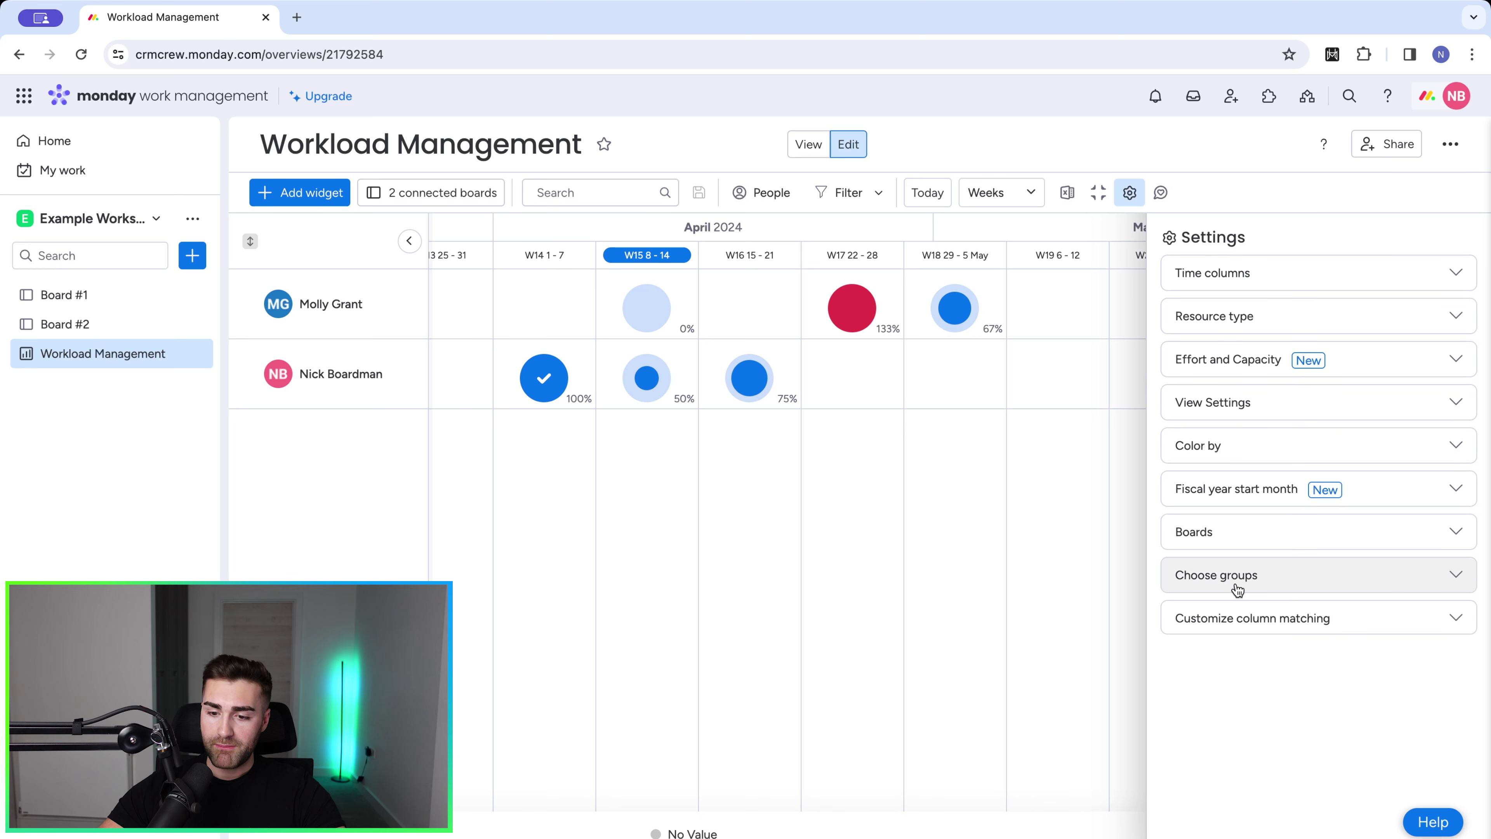
{"action": "left_click", "coordinate": [1223, 587]}
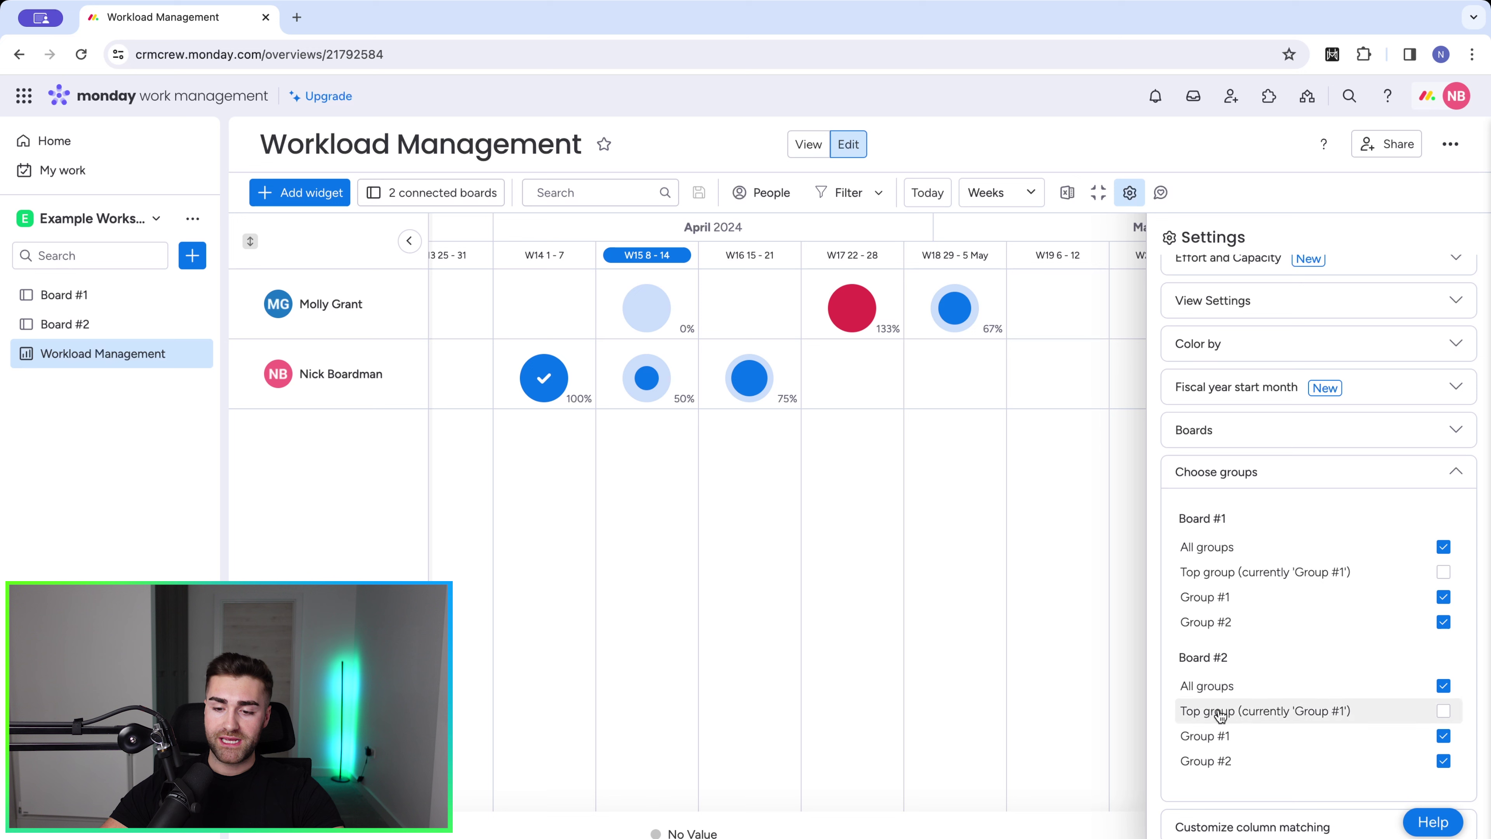
{"action": "left_click", "coordinate": [1219, 621]}
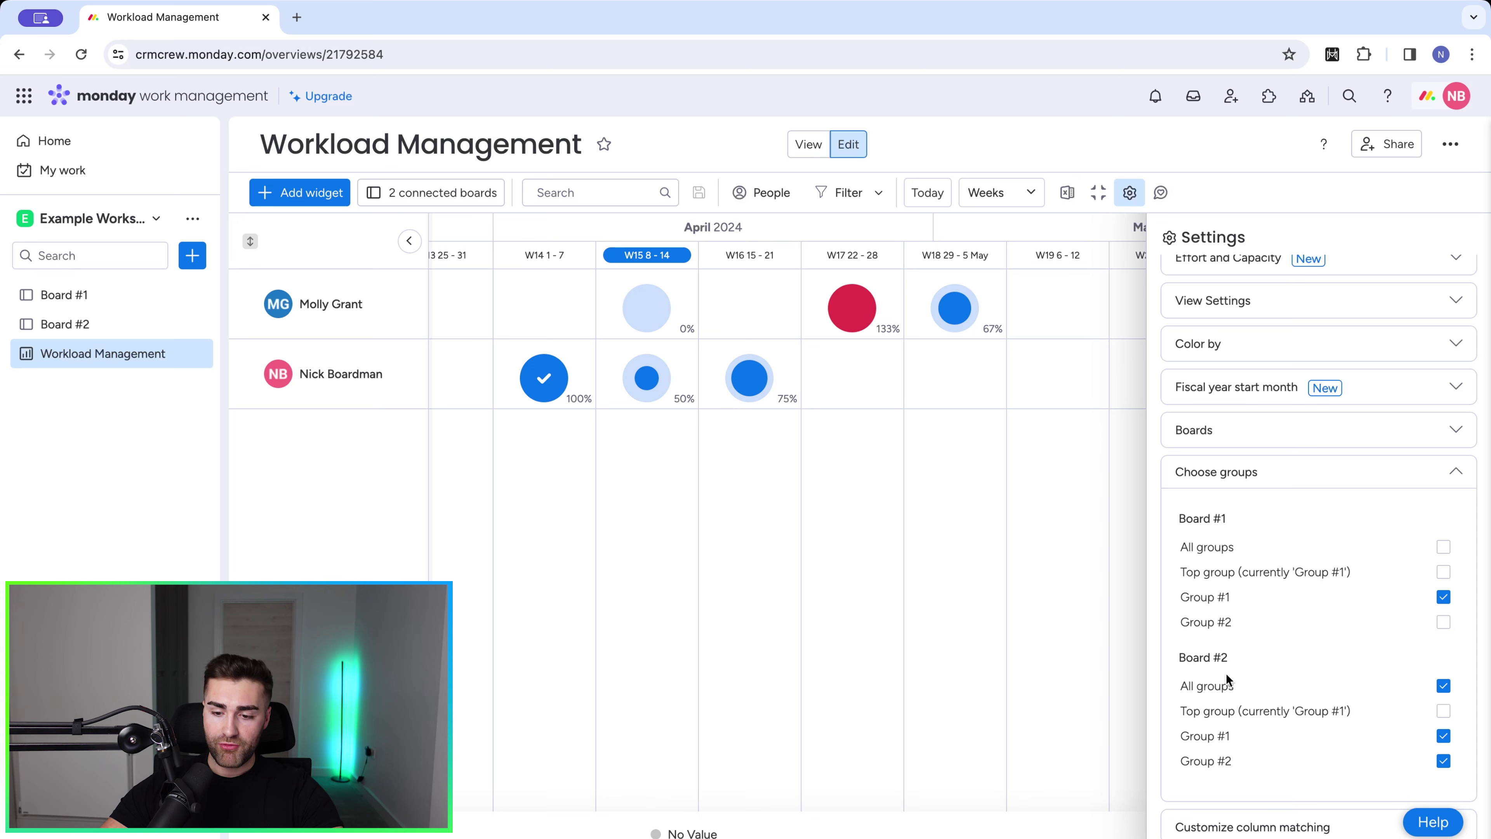
{"action": "left_click", "coordinate": [1206, 760]}
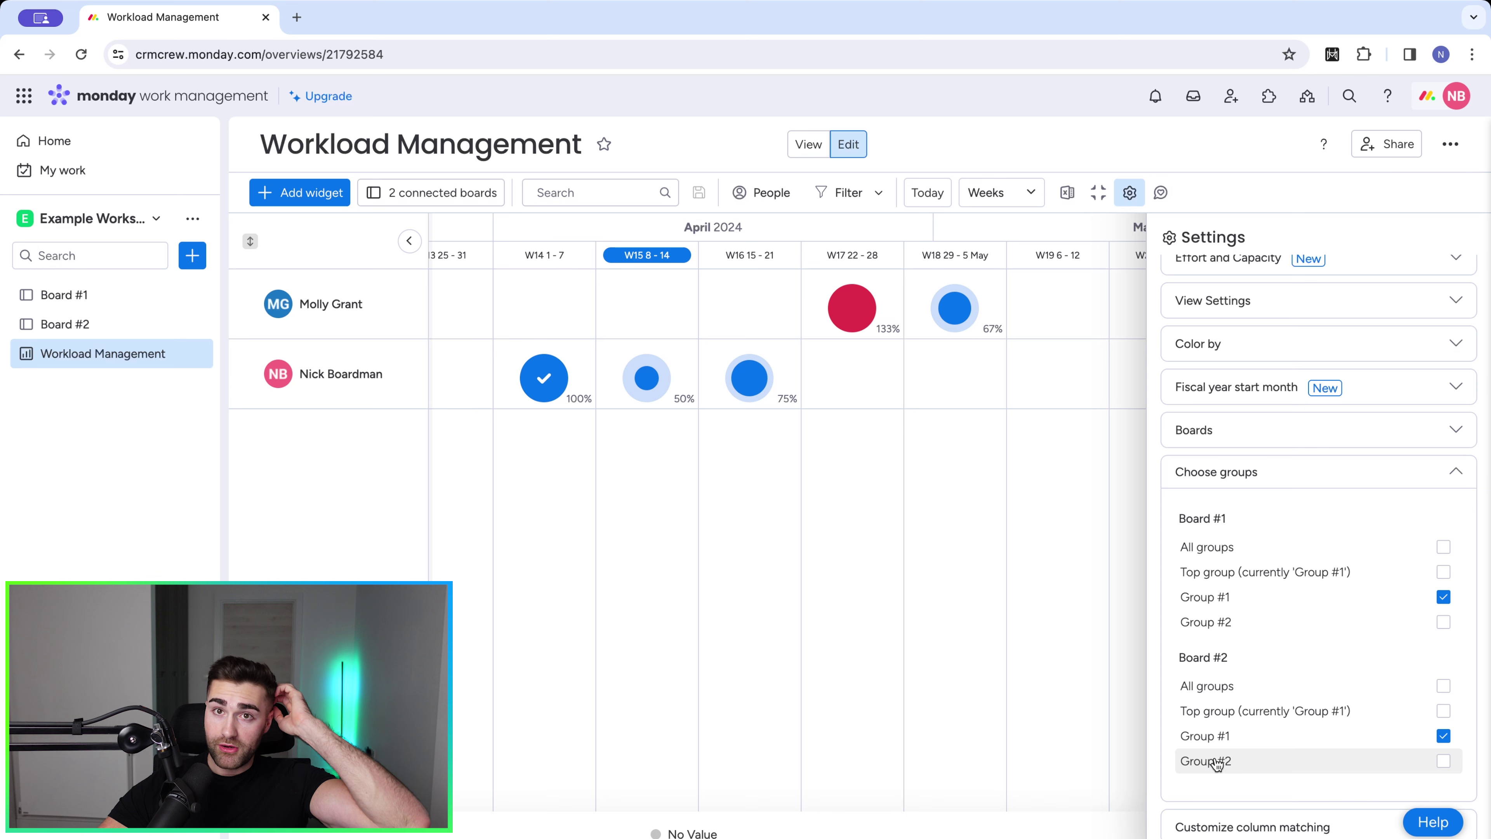
{"action": "left_click", "coordinate": [1205, 621]}
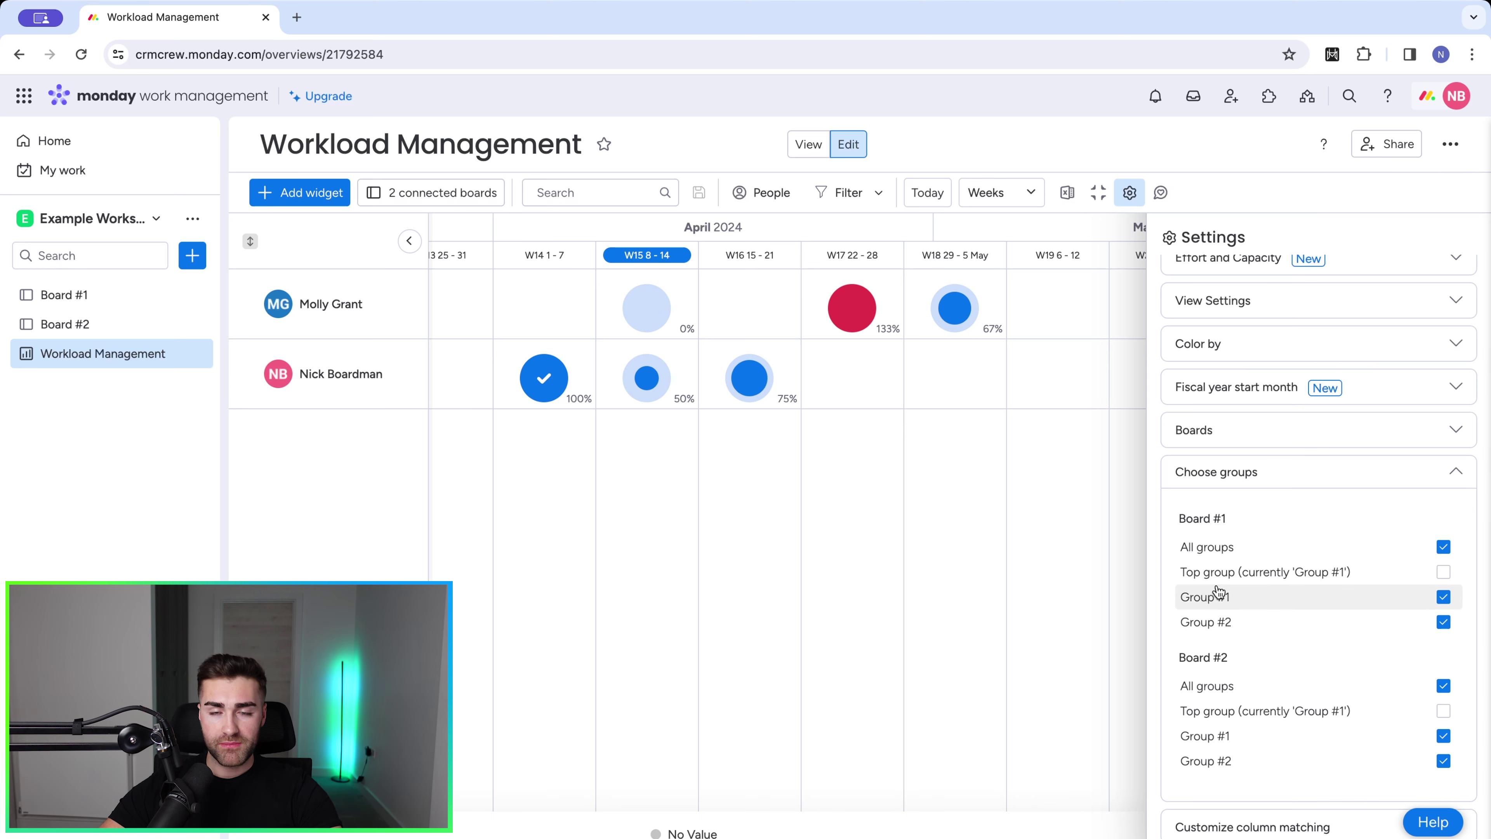
{"action": "left_click", "coordinate": [1216, 472]}
{"action": "left_click", "coordinate": [1238, 616]}
{"action": "scroll", "coordinate": [1250, 587], "scroll_direction": "down", "scroll_amount": 1}
{"action": "left_click", "coordinate": [1254, 555]}
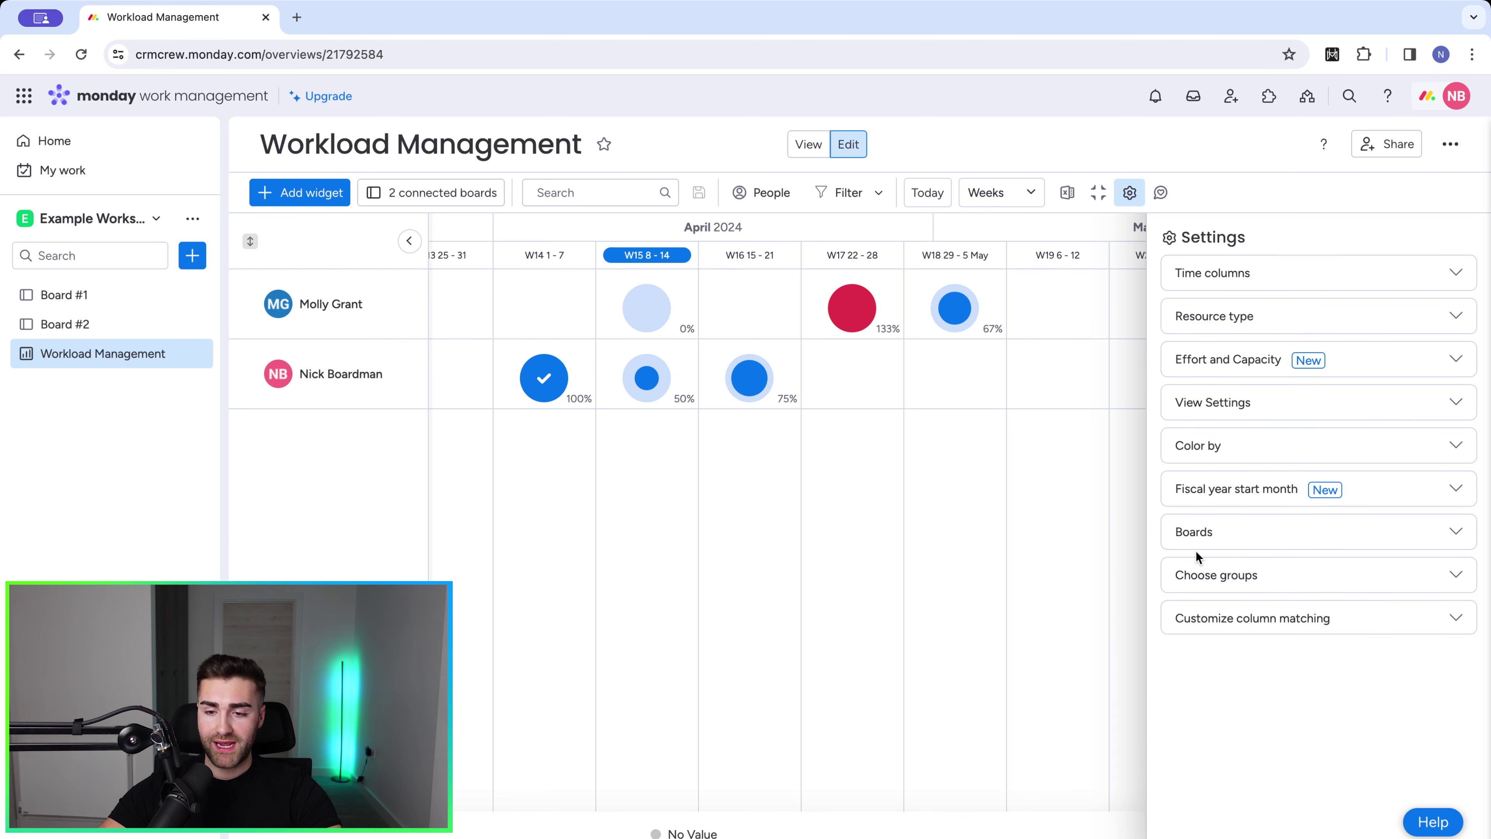
Close the settings, peek at W14's items, and expand the second person's row by week
{"action": "left_click", "coordinate": [1126, 193]}
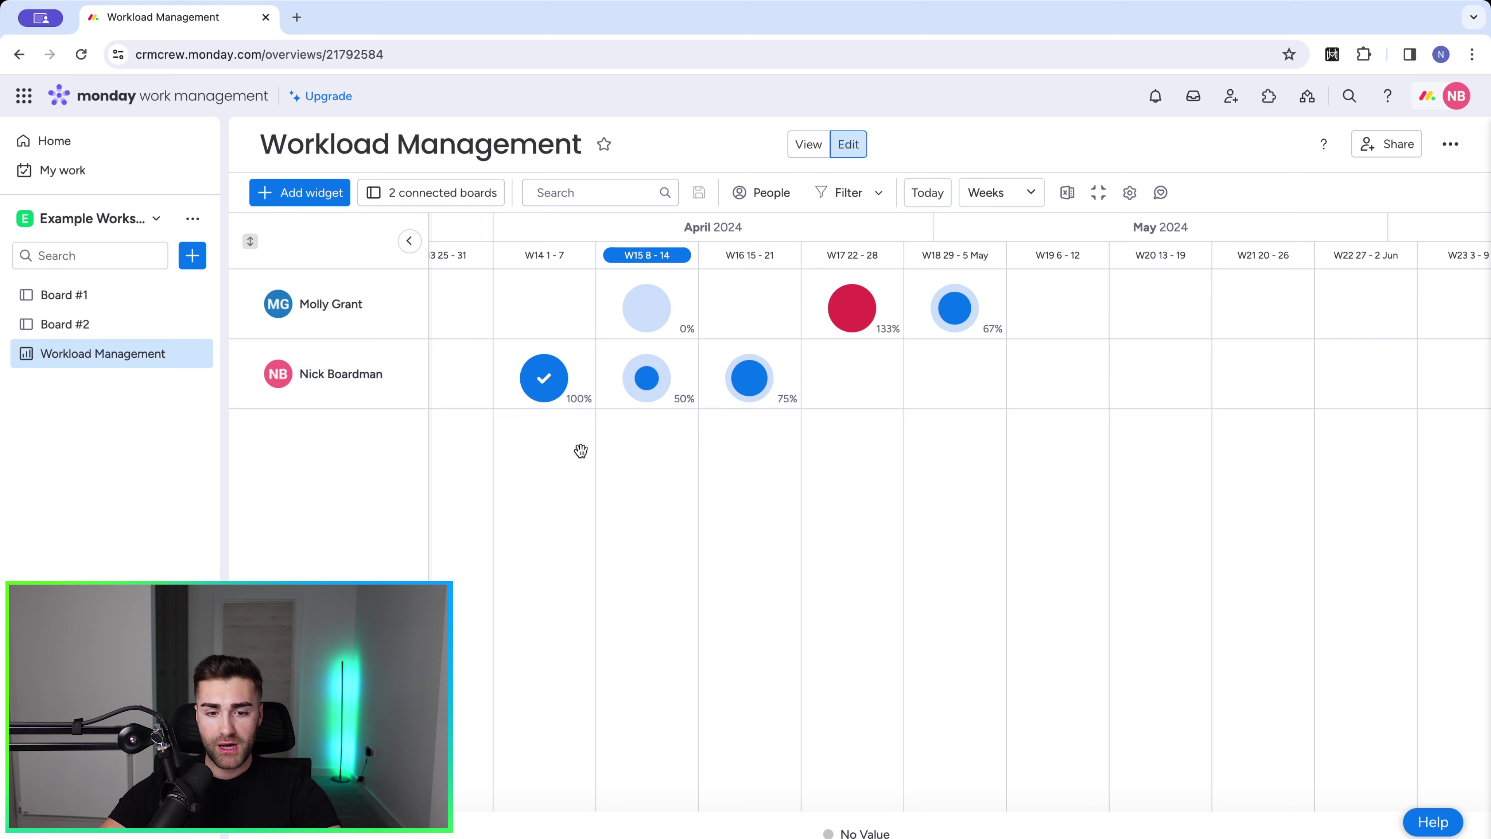
{"action": "scroll", "coordinate": [539, 522], "scroll_direction": "left", "scroll_amount": 2}
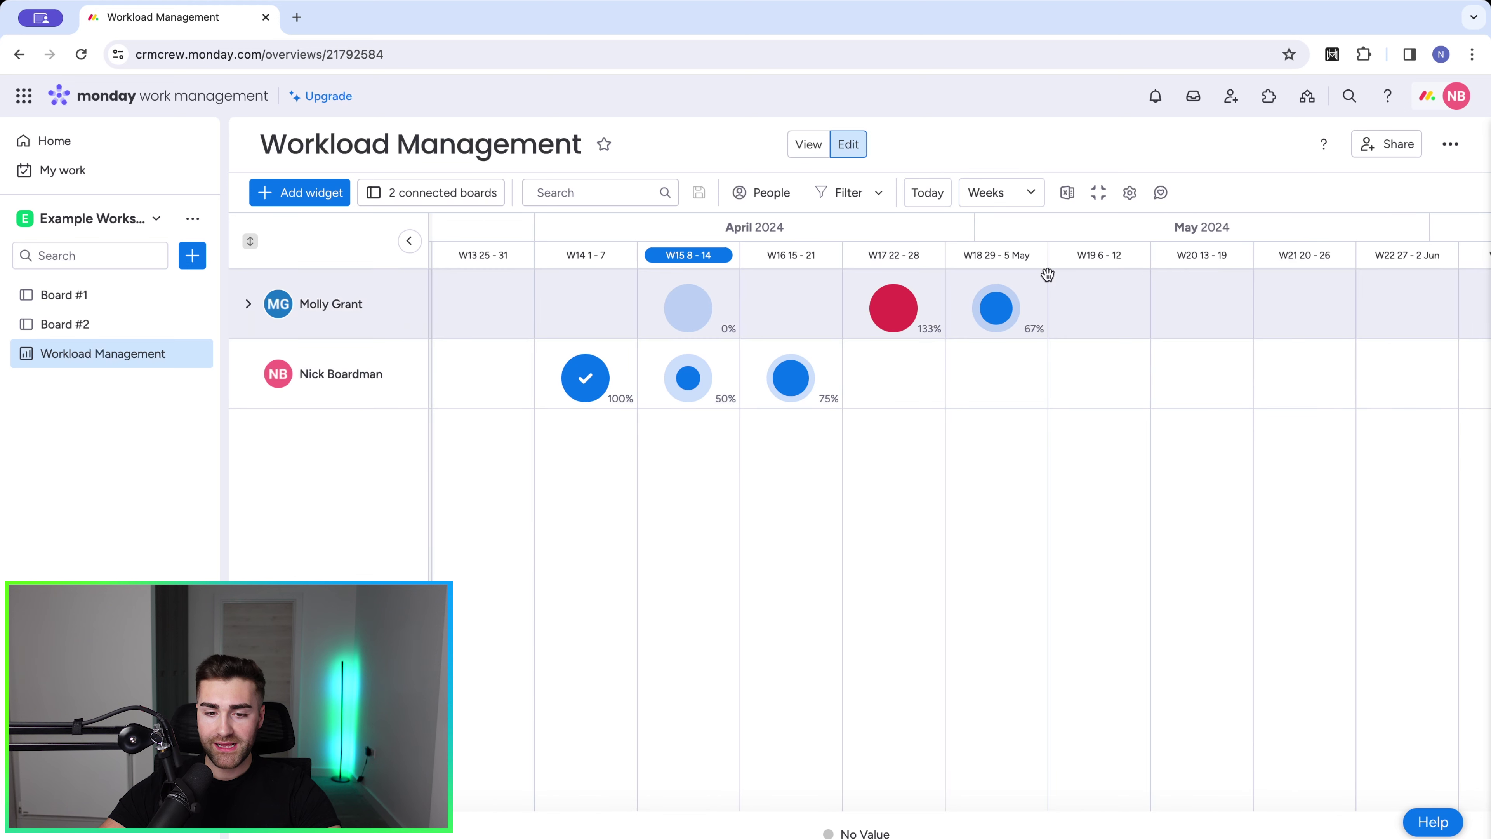
{"action": "scroll", "coordinate": [587, 382], "scroll_direction": "left", "scroll_amount": 2}
{"action": "left_click", "coordinate": [629, 380]}
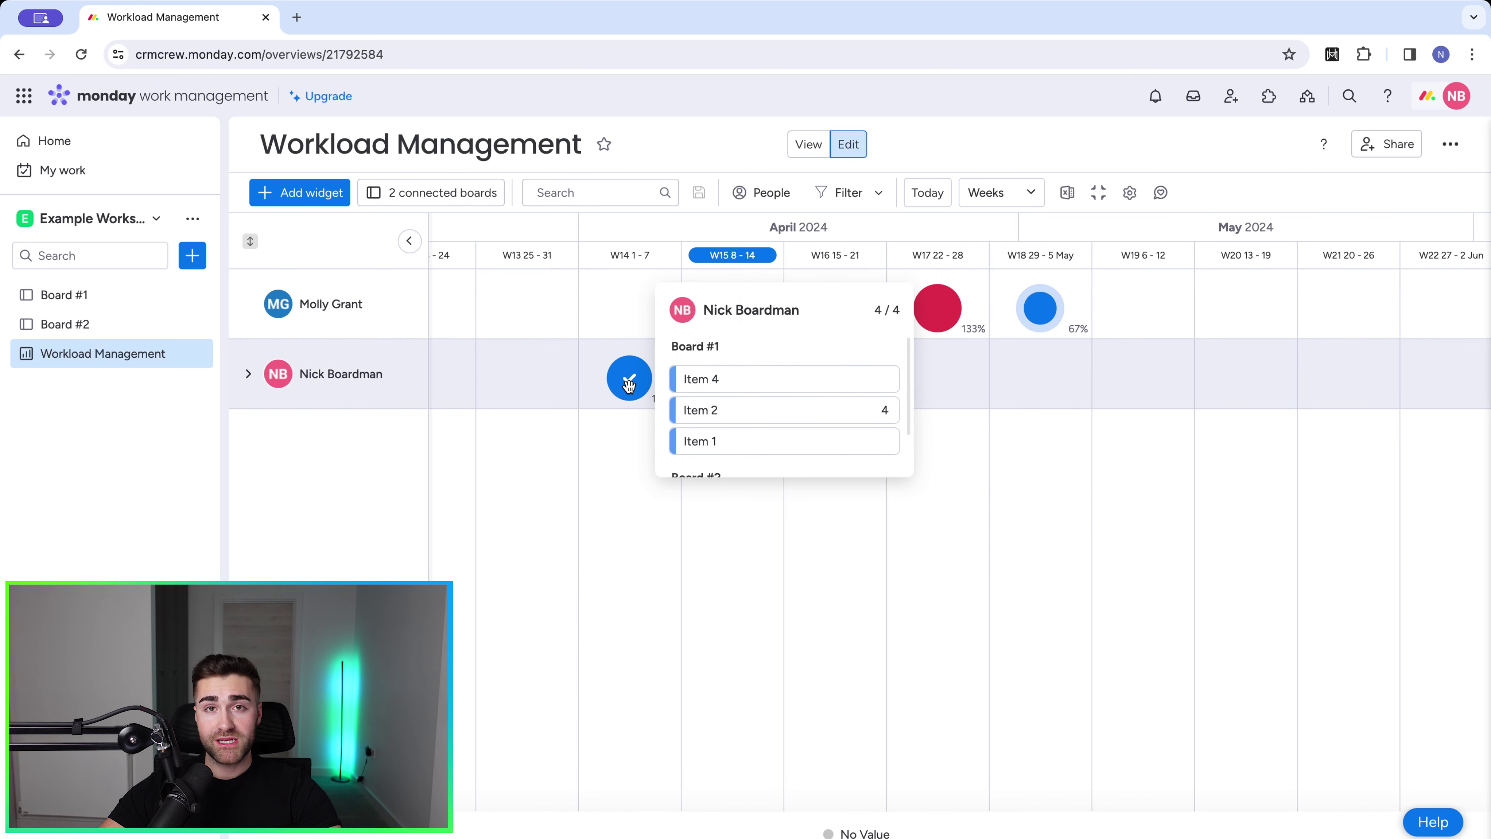
{"action": "left_click", "coordinate": [346, 322]}
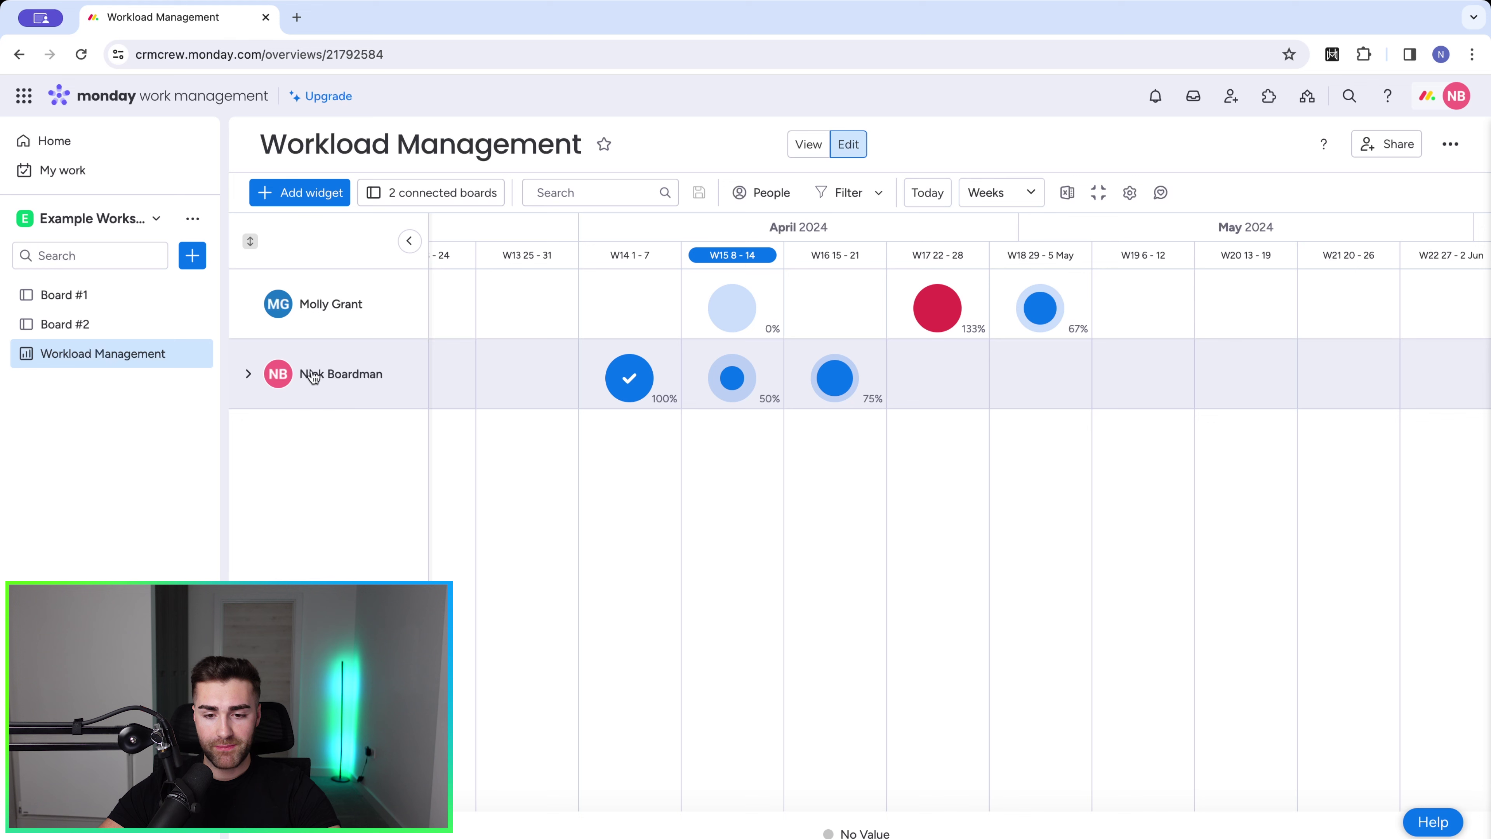
{"action": "left_click", "coordinate": [619, 387]}
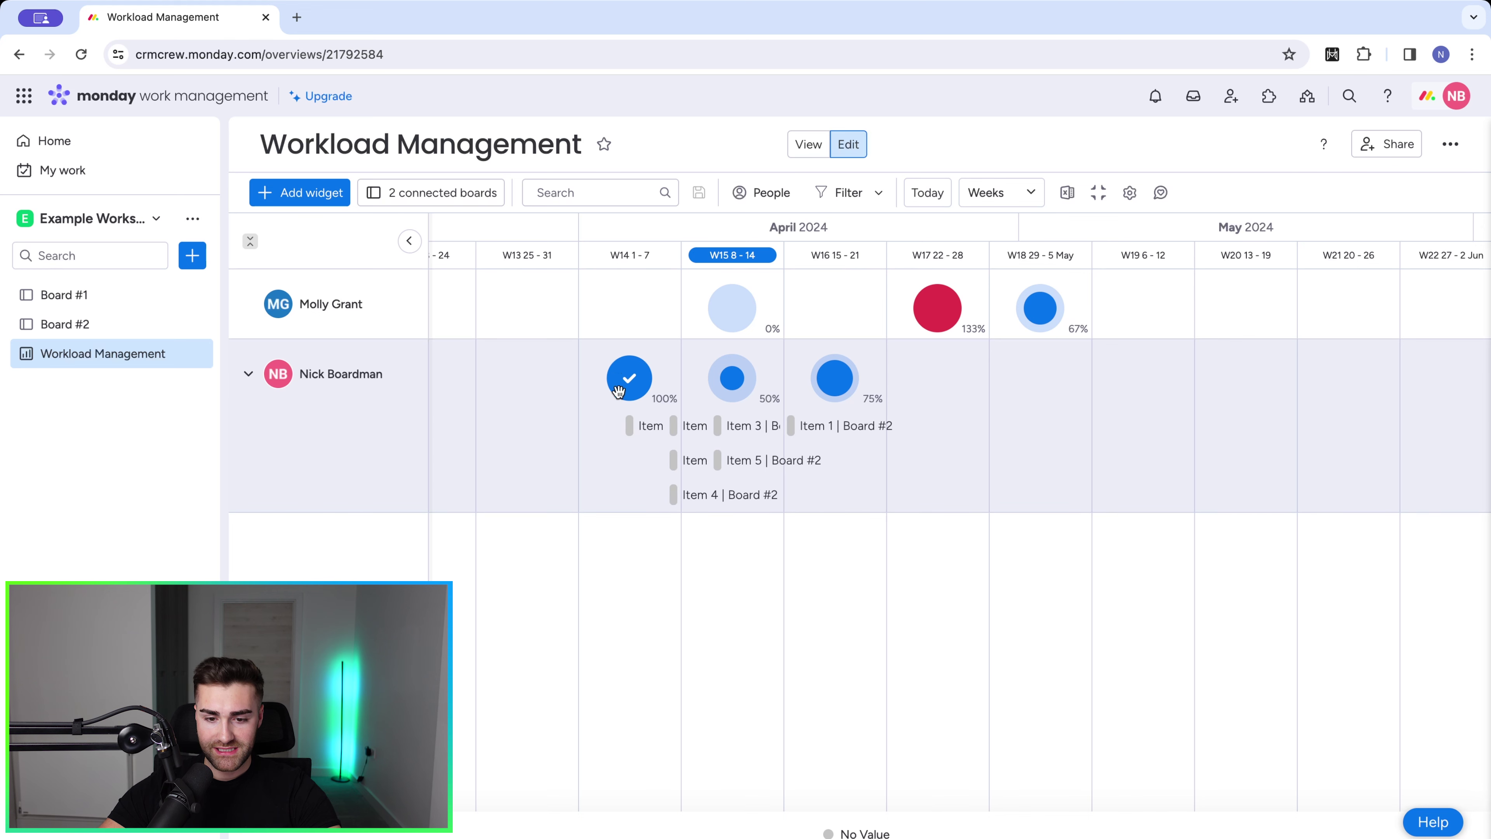
{"action": "mouse_move", "coordinate": [725, 395]}
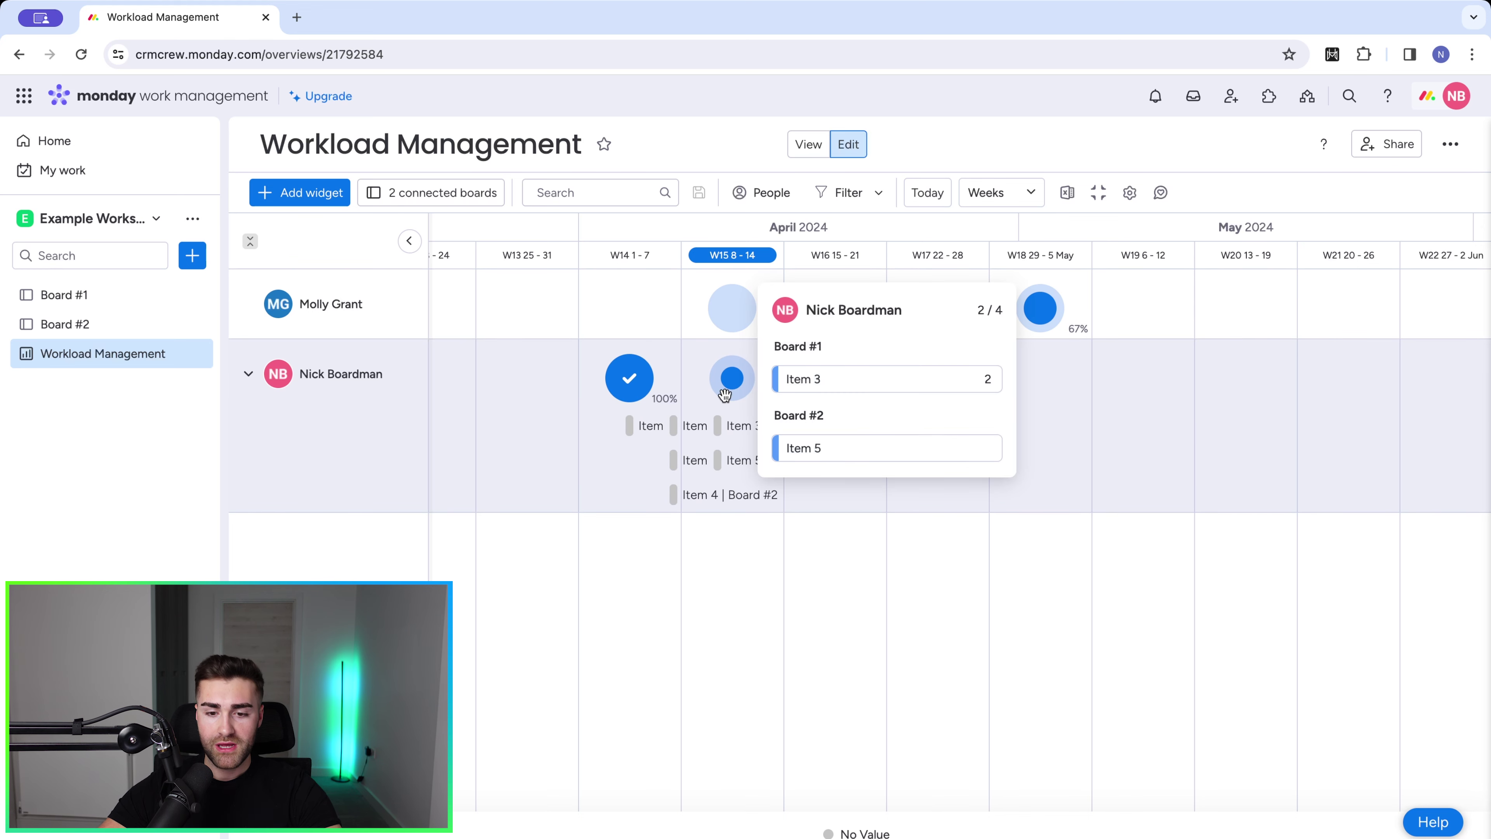